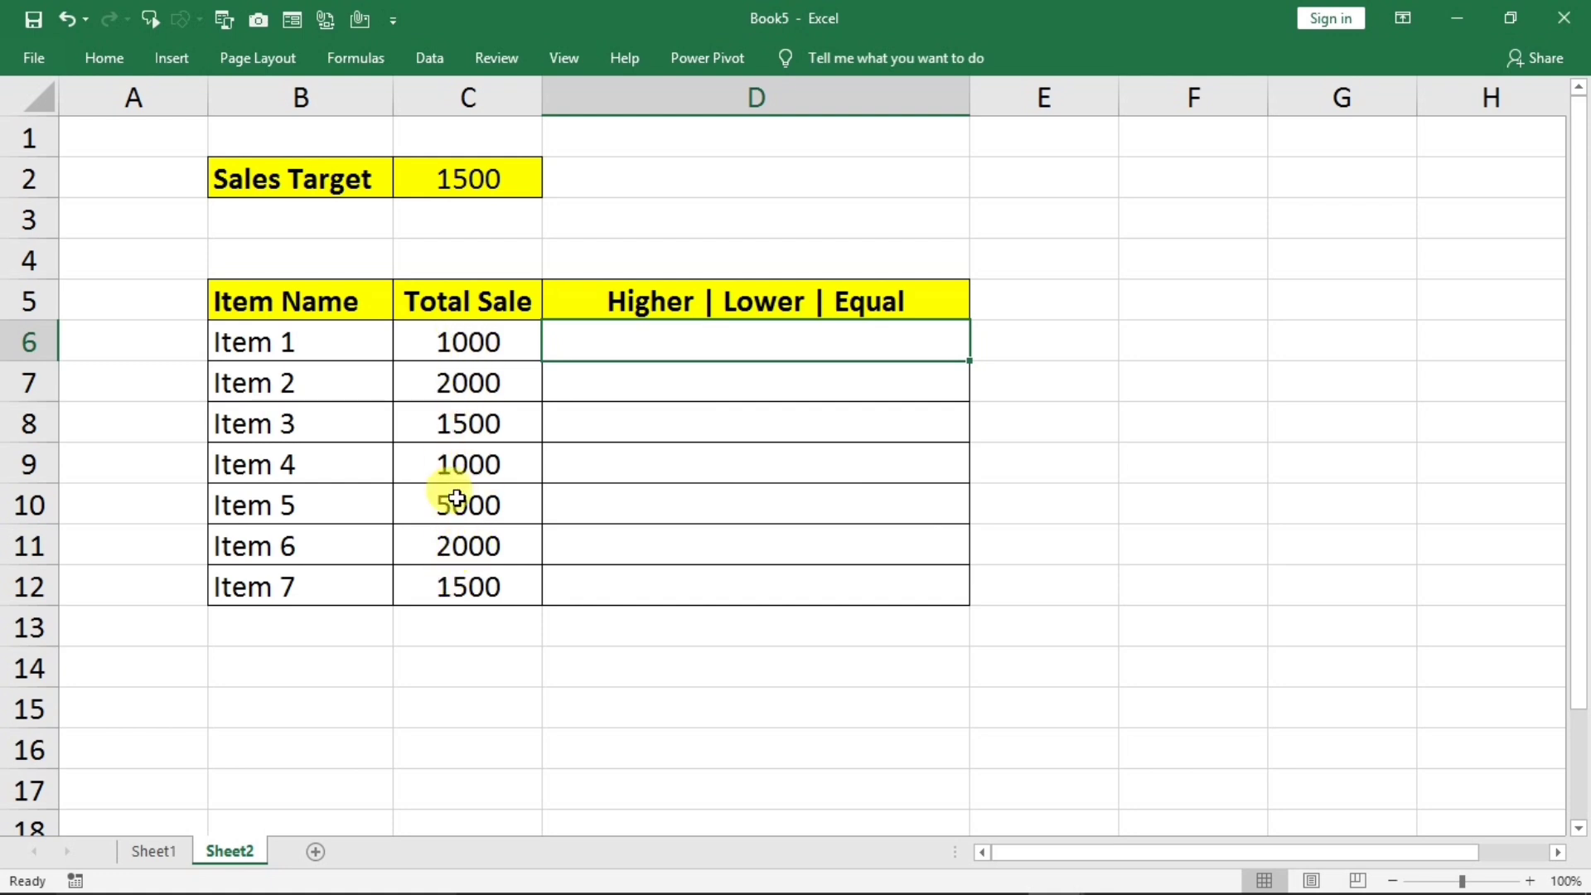
Compare the sales target in C2 with Item 1's total sale in C6 and the result cell D6.
{"action": "left_click", "coordinate": [429, 184]}
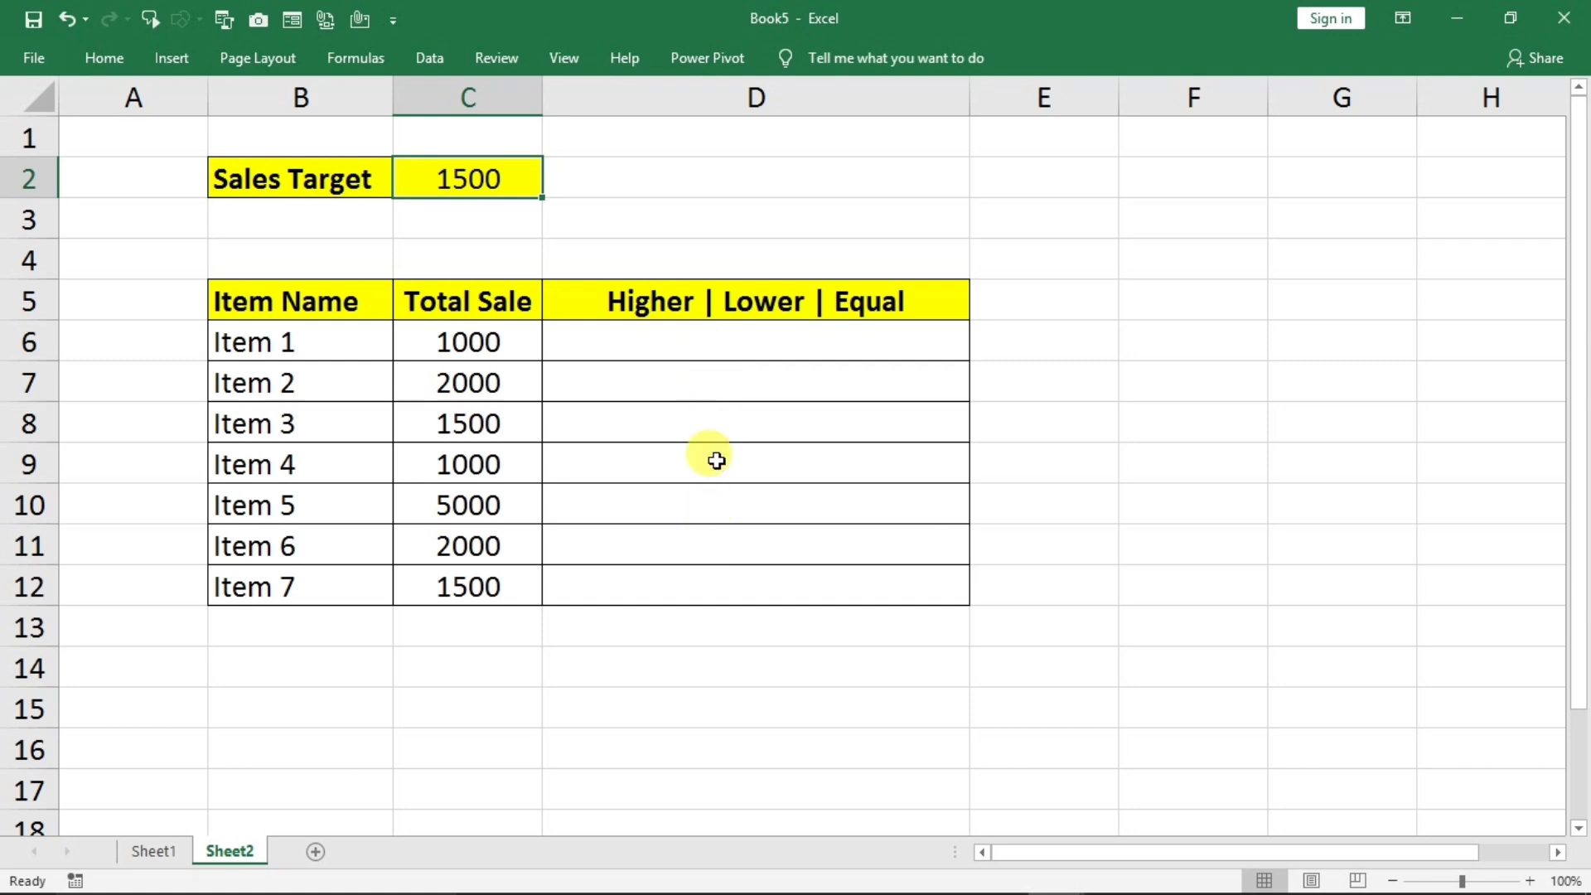
{"action": "left_click", "coordinate": [458, 344]}
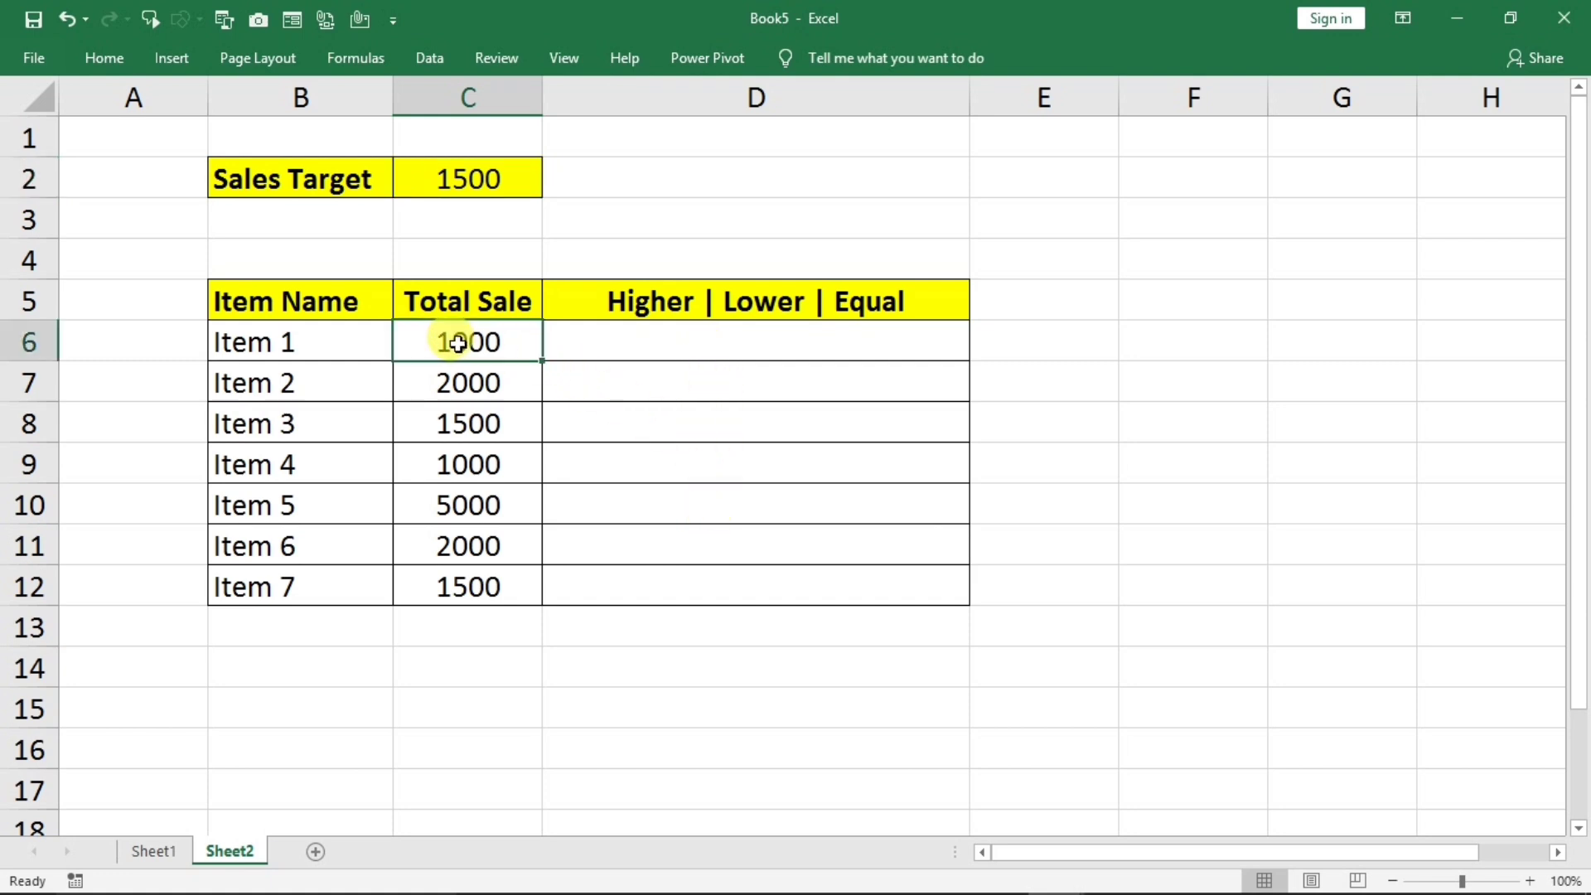
{"action": "left_click", "coordinate": [492, 178]}
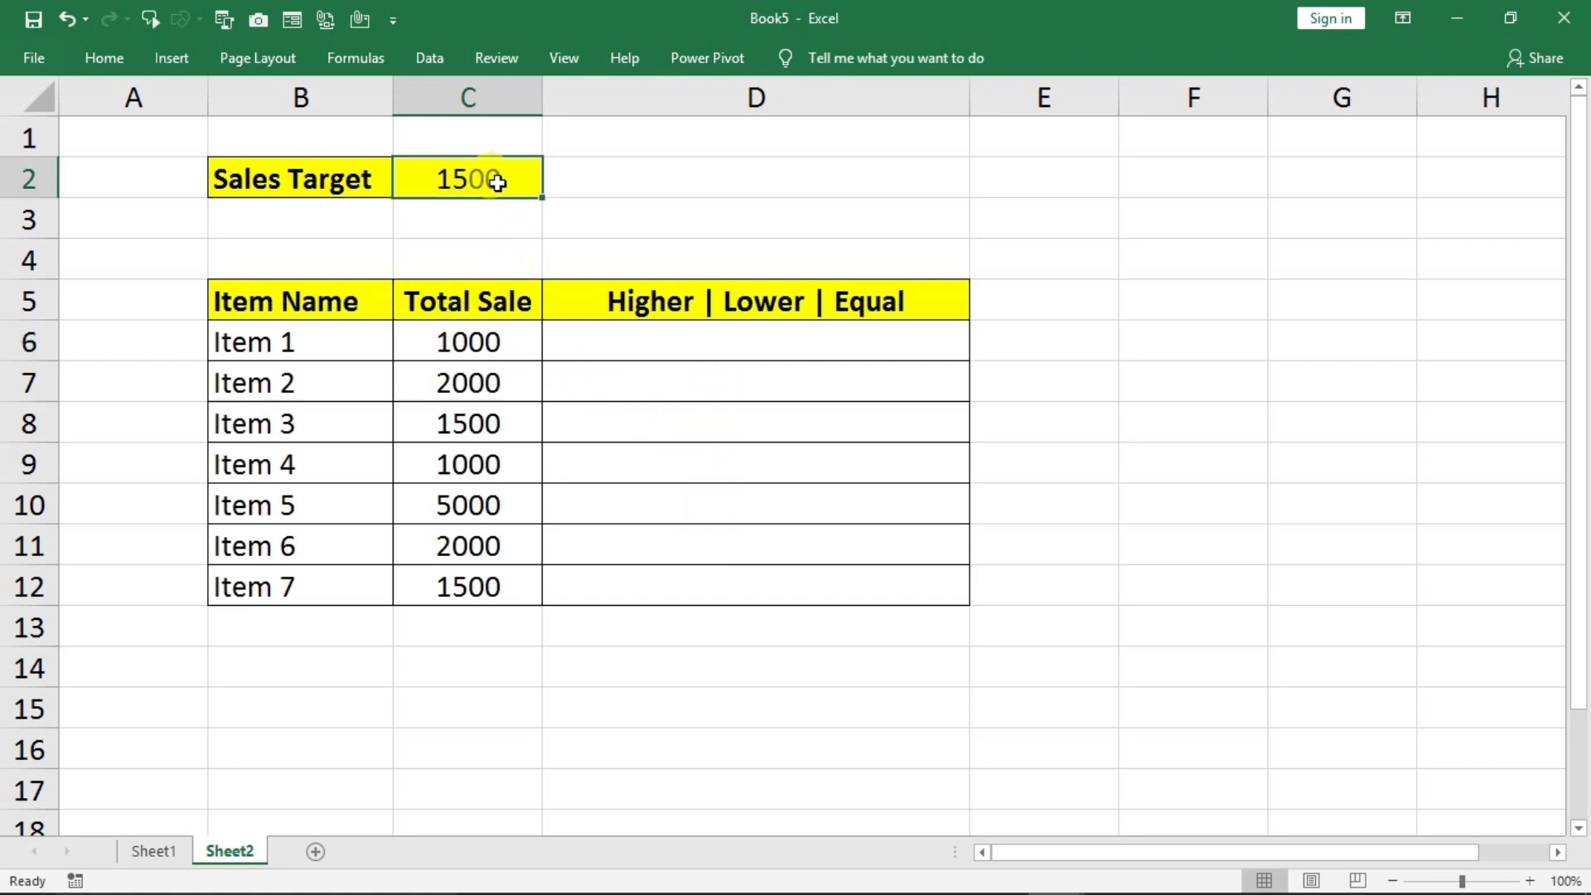
{"action": "left_click", "coordinate": [654, 350]}
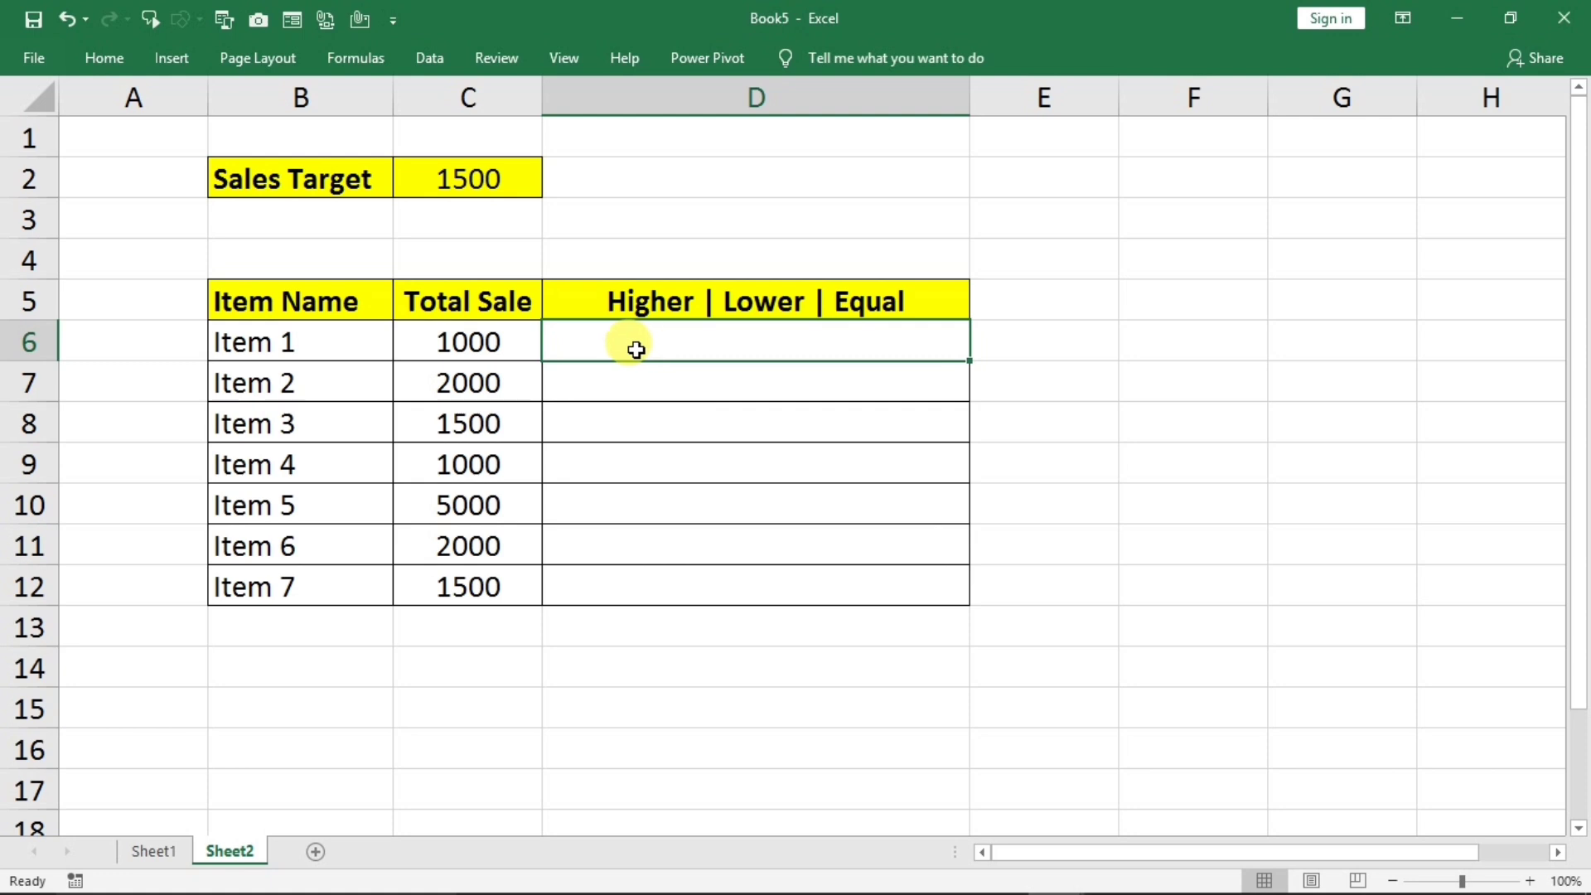
{"action": "left_click", "coordinate": [458, 343]}
{"action": "left_click", "coordinate": [465, 178]}
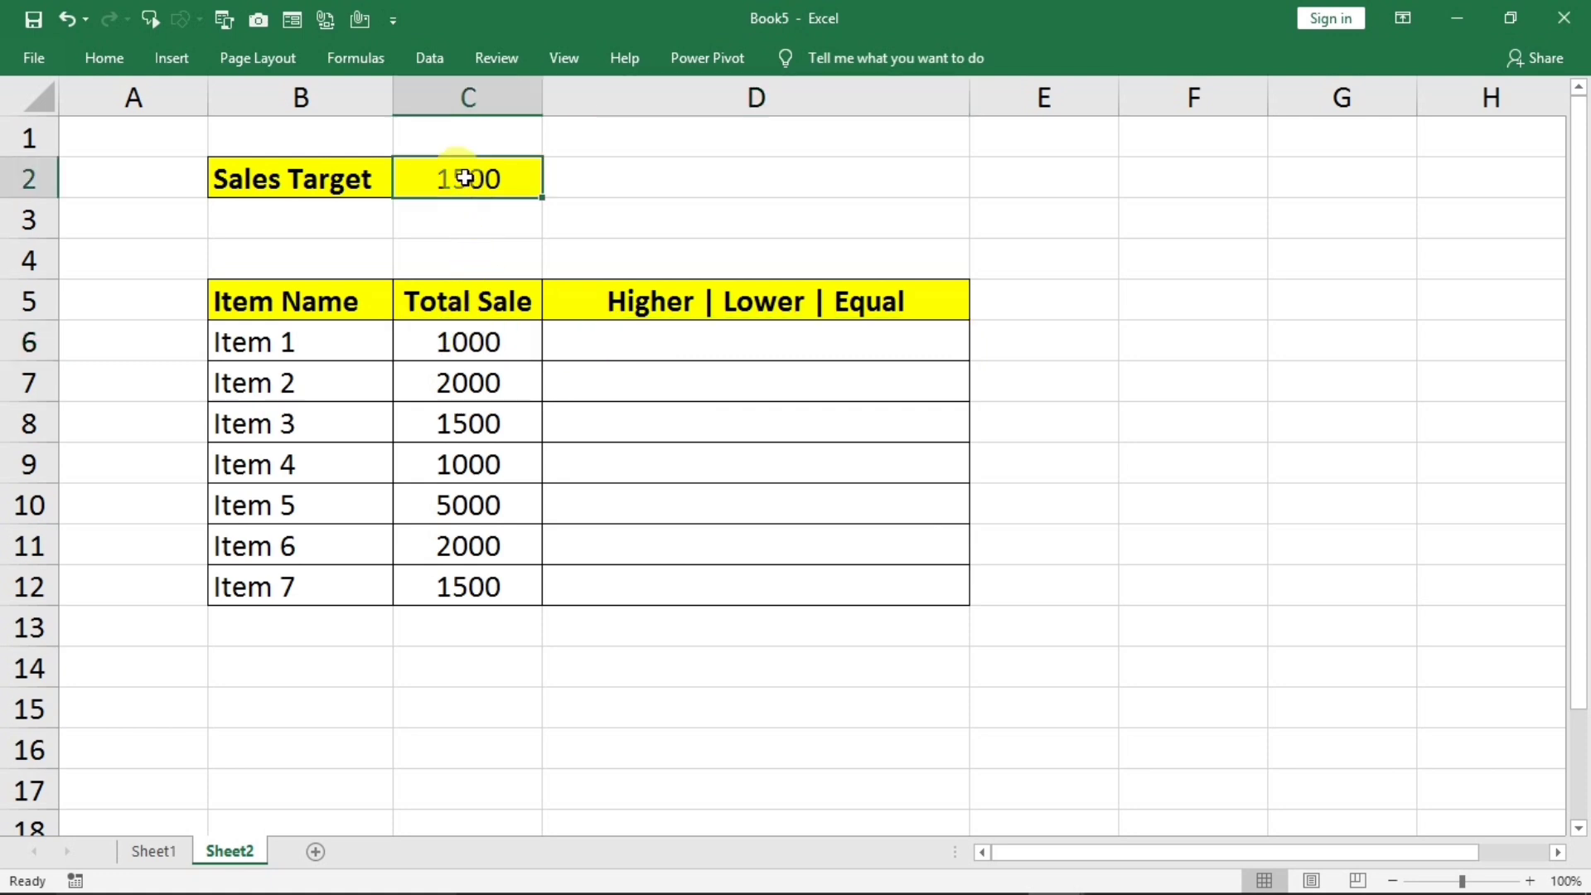
{"action": "left_click", "coordinate": [684, 344]}
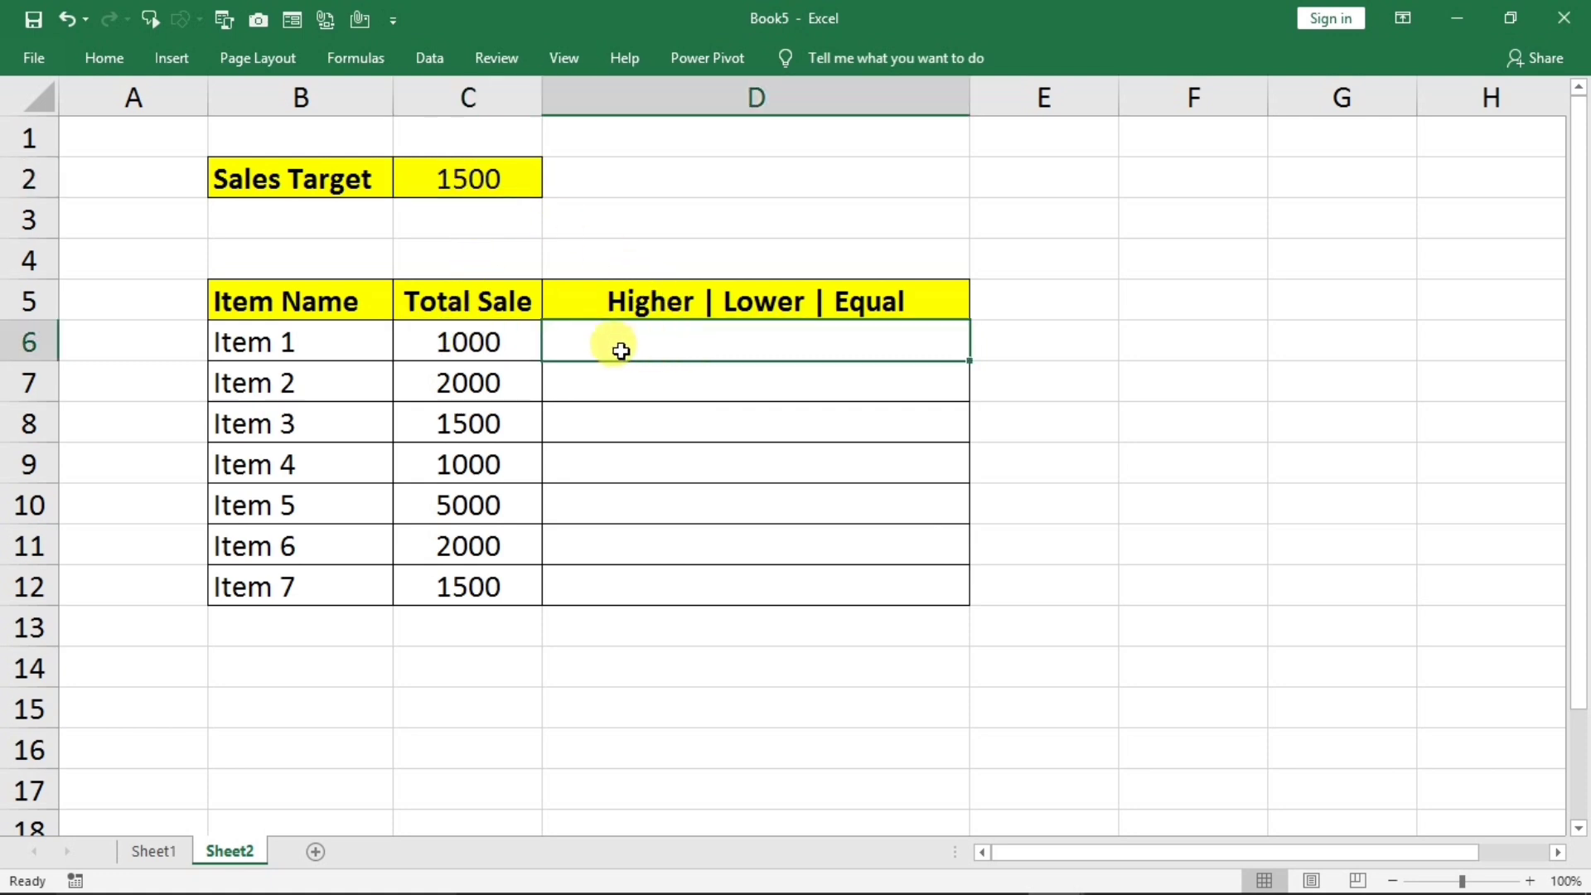
{"action": "left_click", "coordinate": [459, 342]}
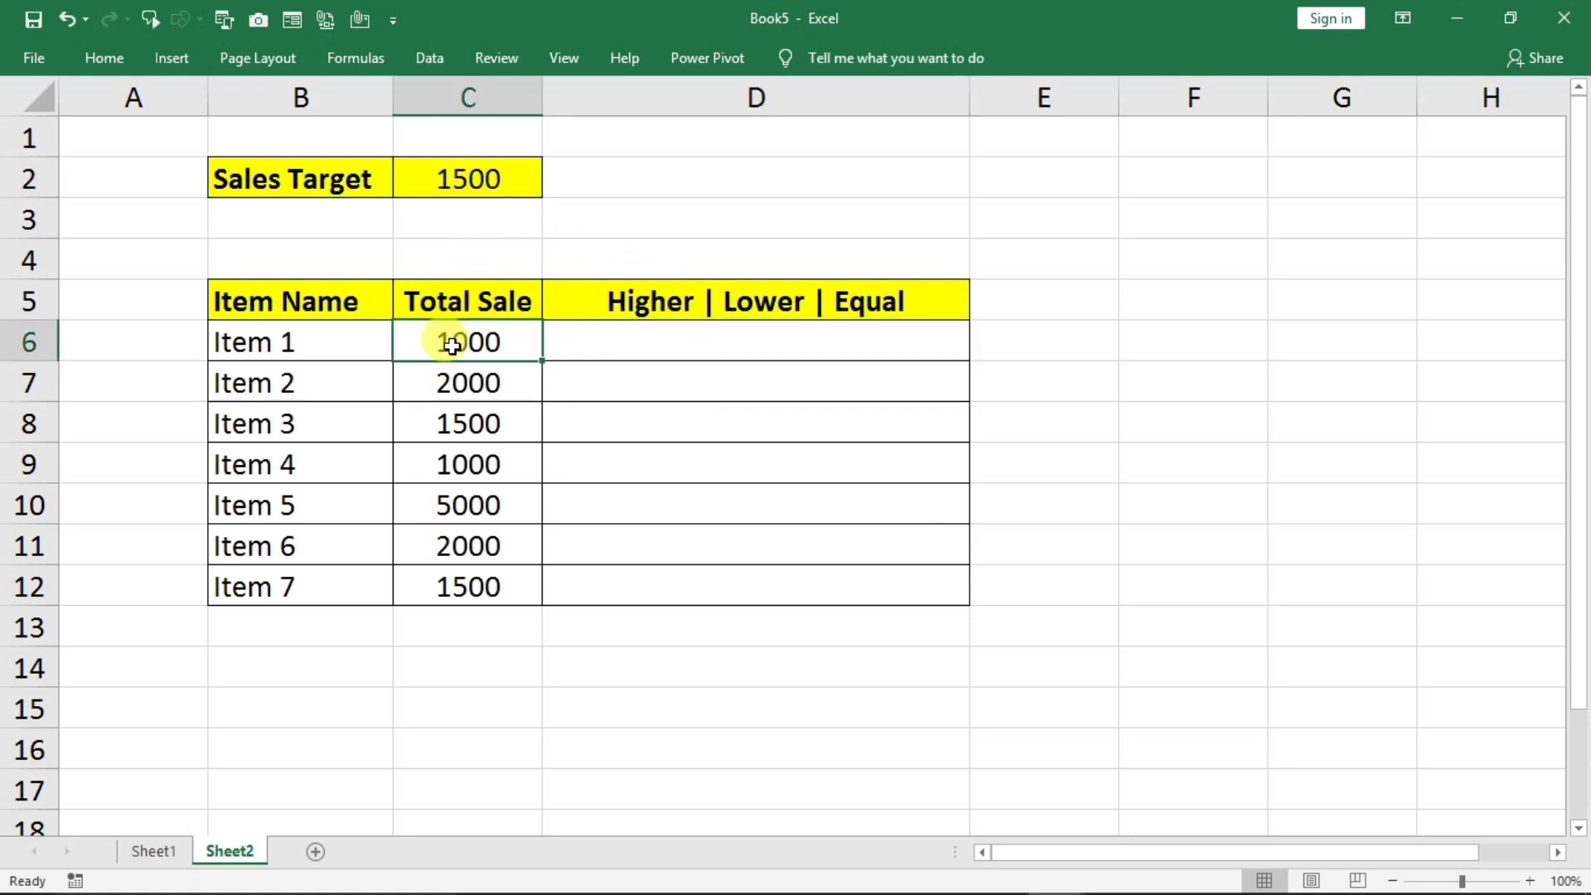
{"action": "left_click", "coordinate": [476, 184]}
Start an IF formula in D6 that tests whether C6 is greater than the absolute reference $C$2.
{"action": "left_click", "coordinate": [710, 341]}
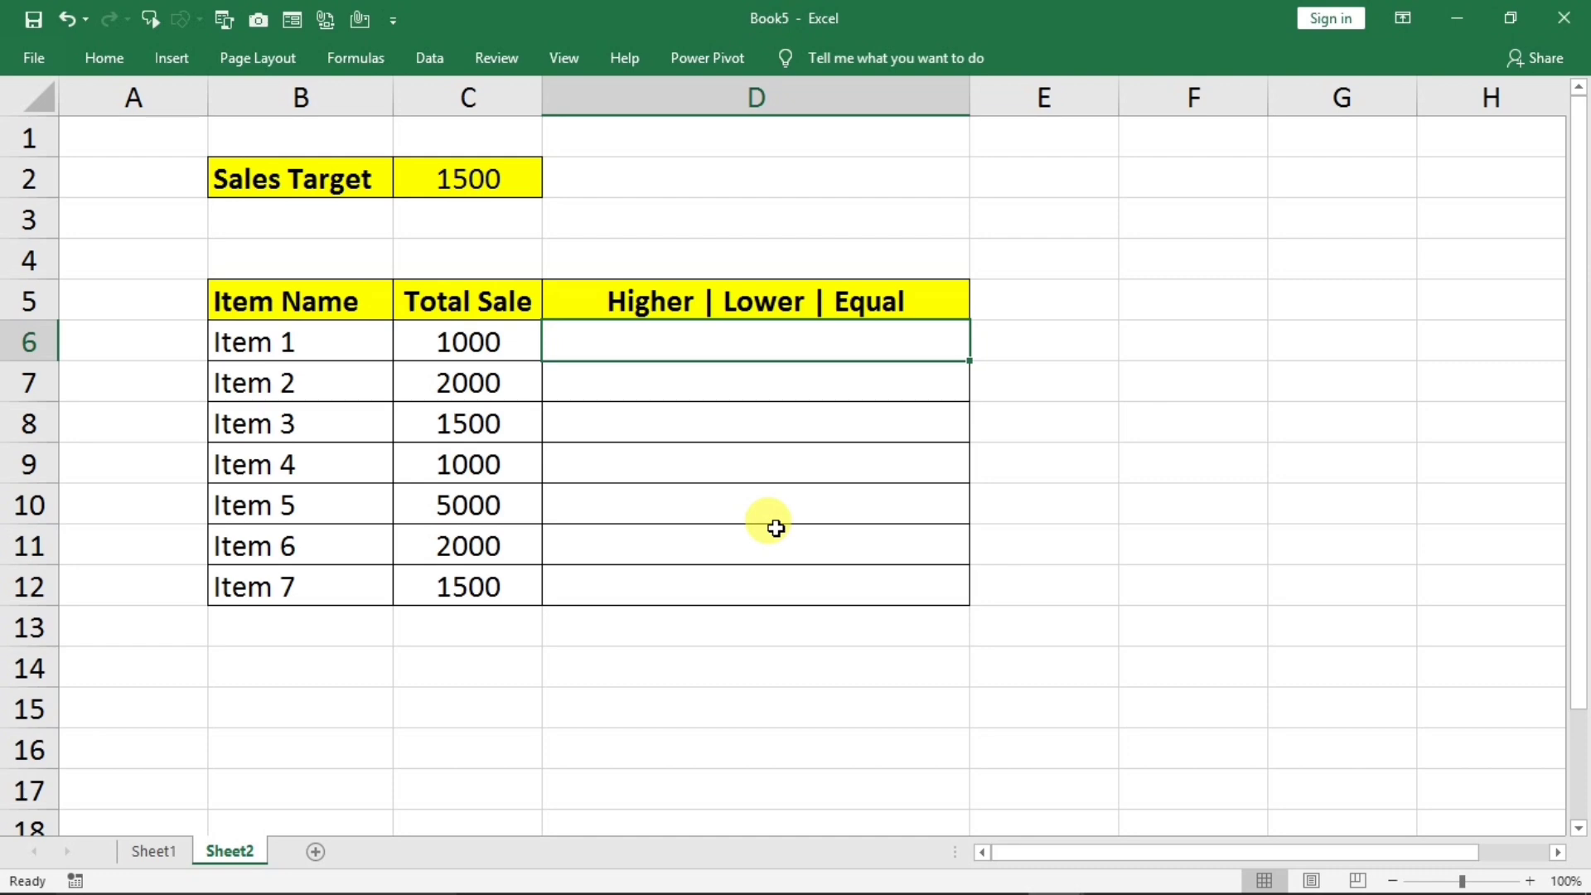
{"action": "type", "text": "="}
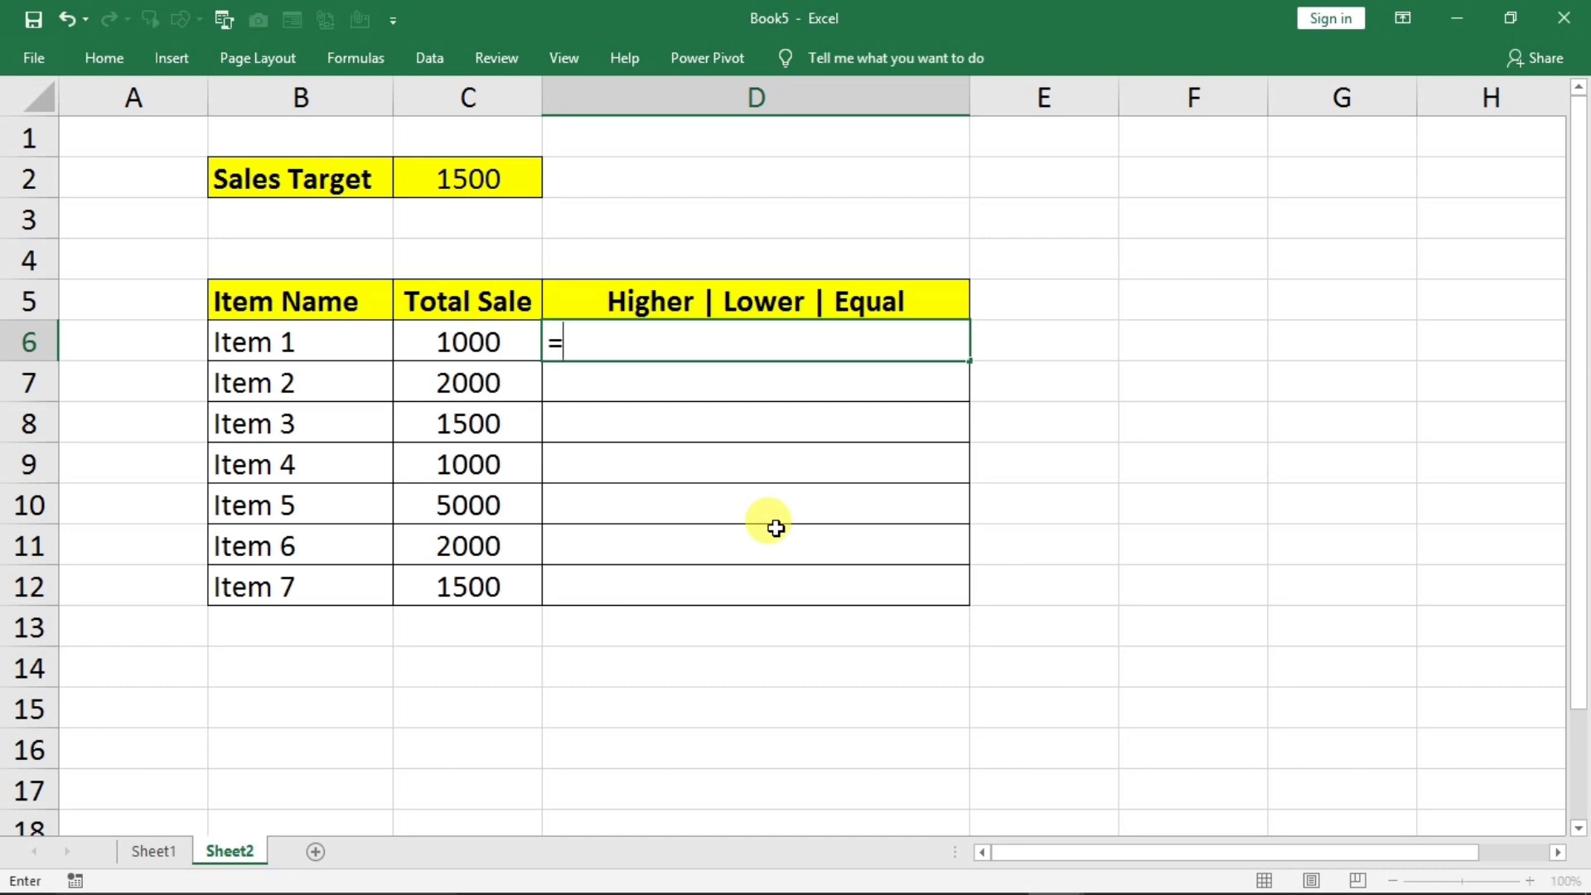
{"action": "type", "text": "if"}
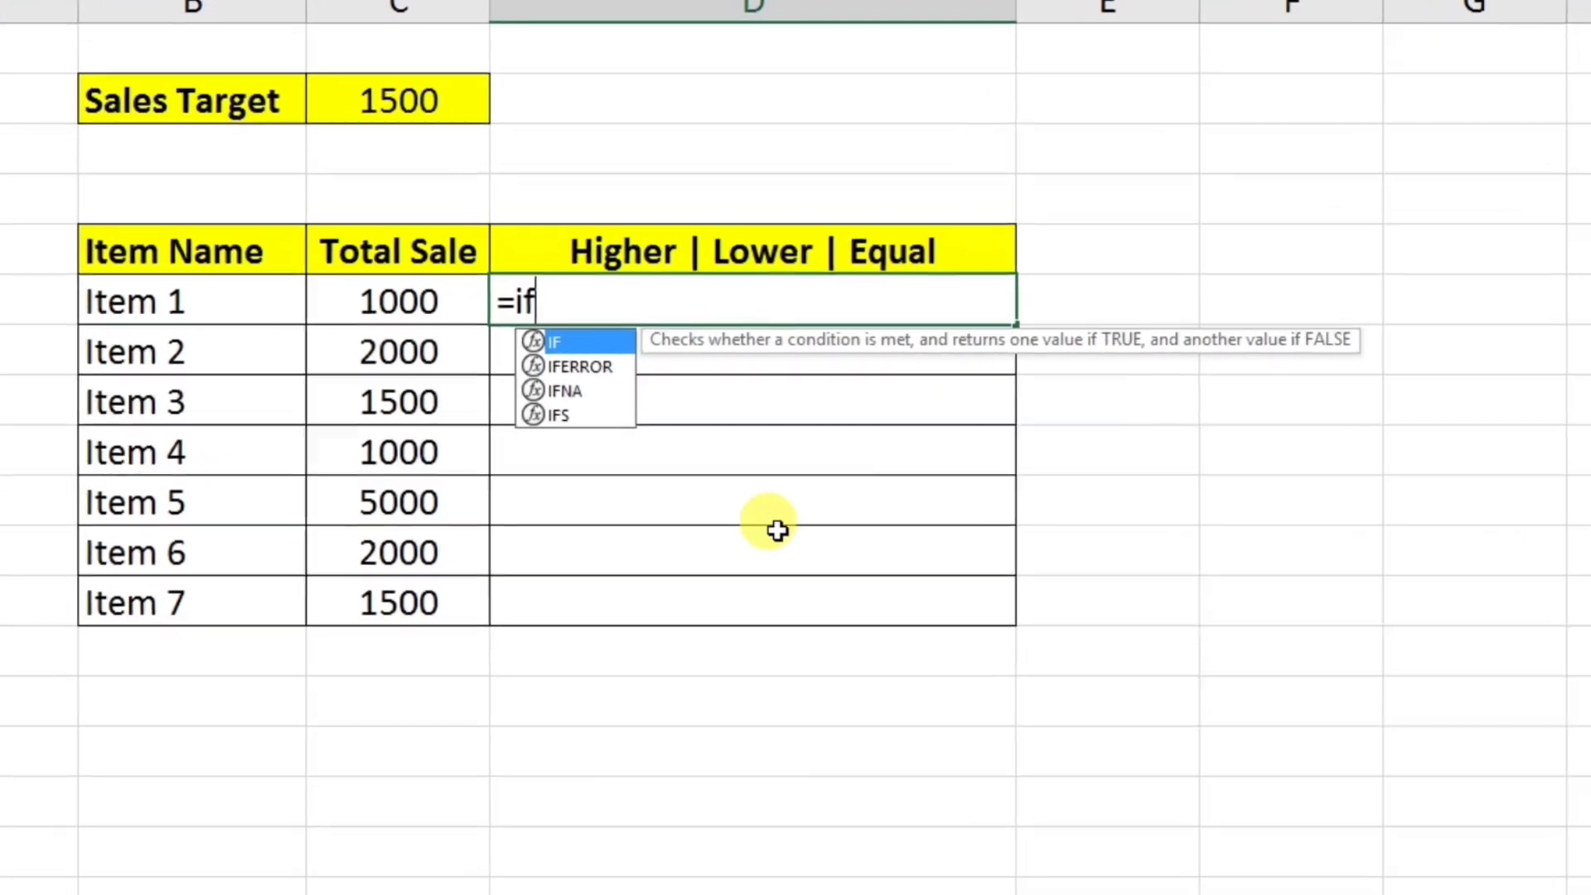
{"action": "type", "text": "("}
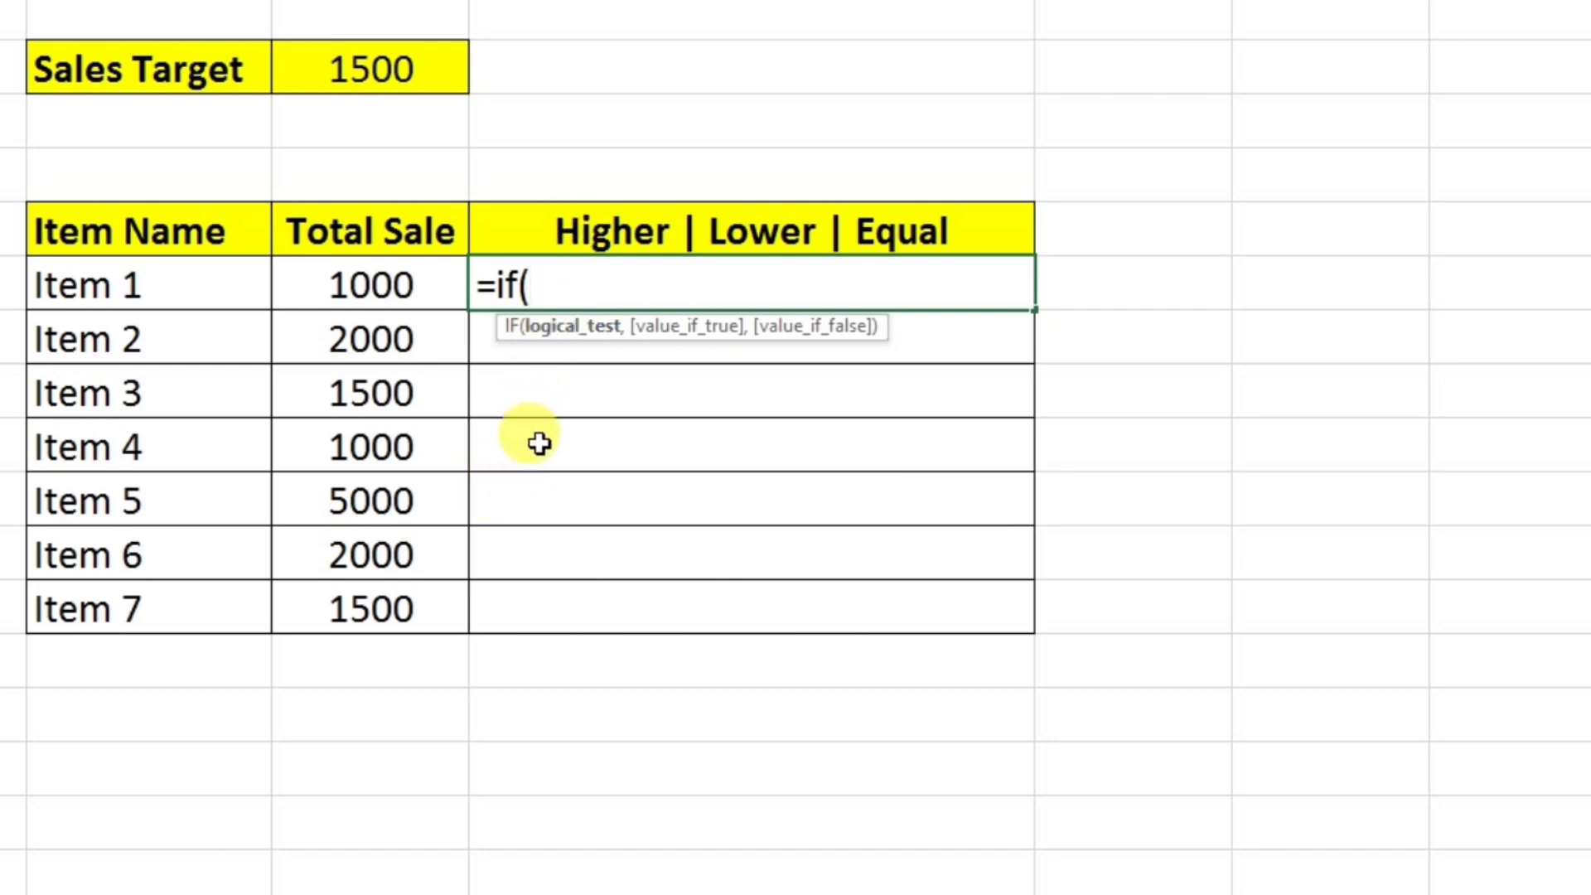
{"action": "left_click", "coordinate": [322, 285]}
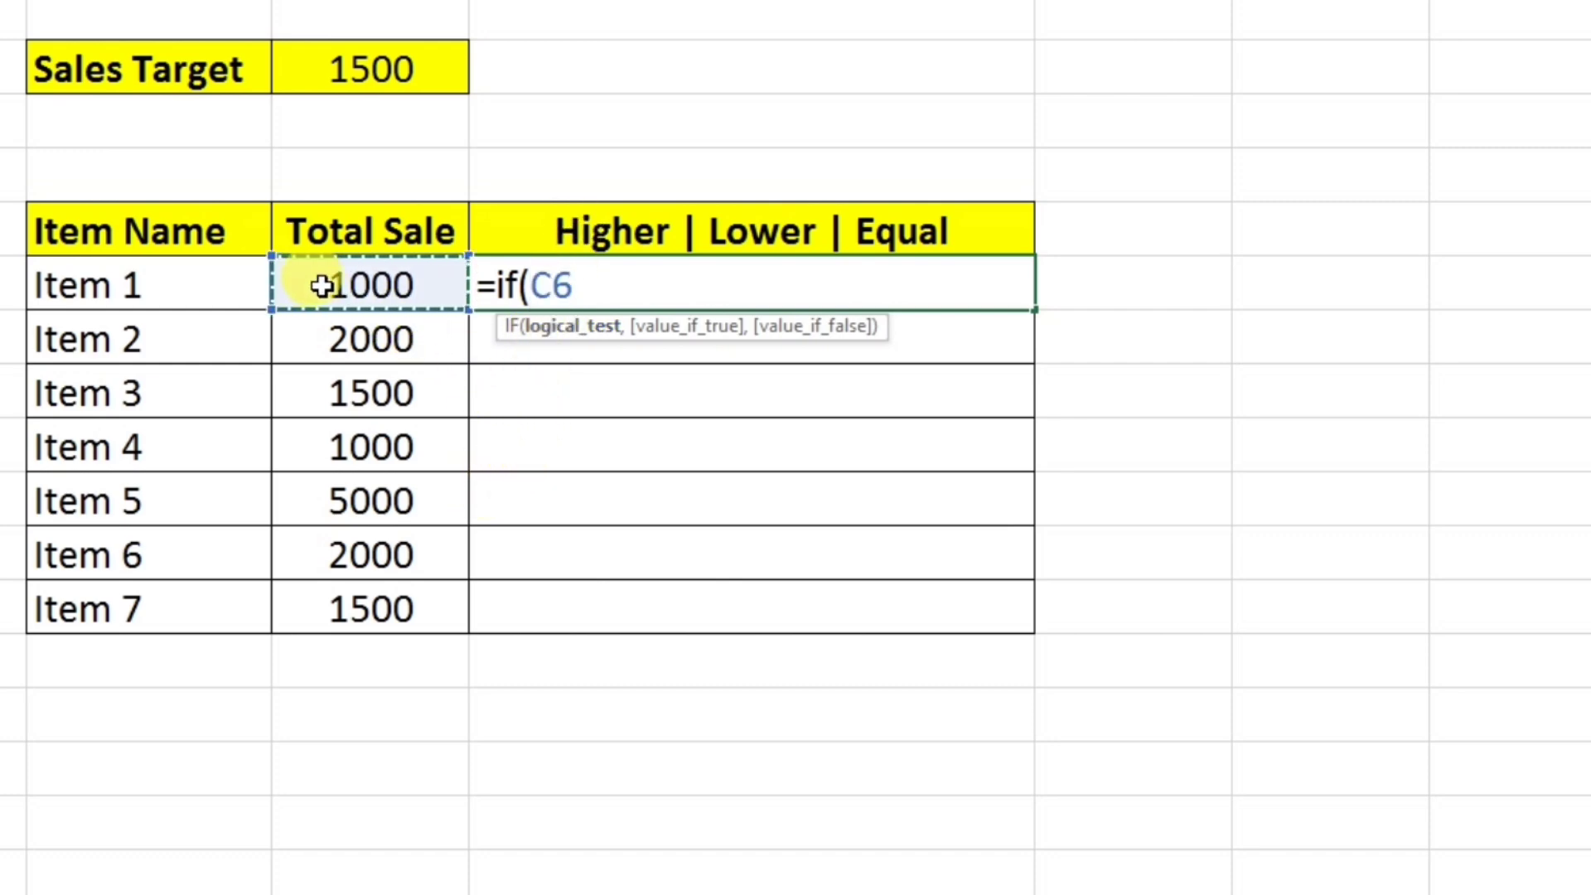
{"action": "type", "text": ">"}
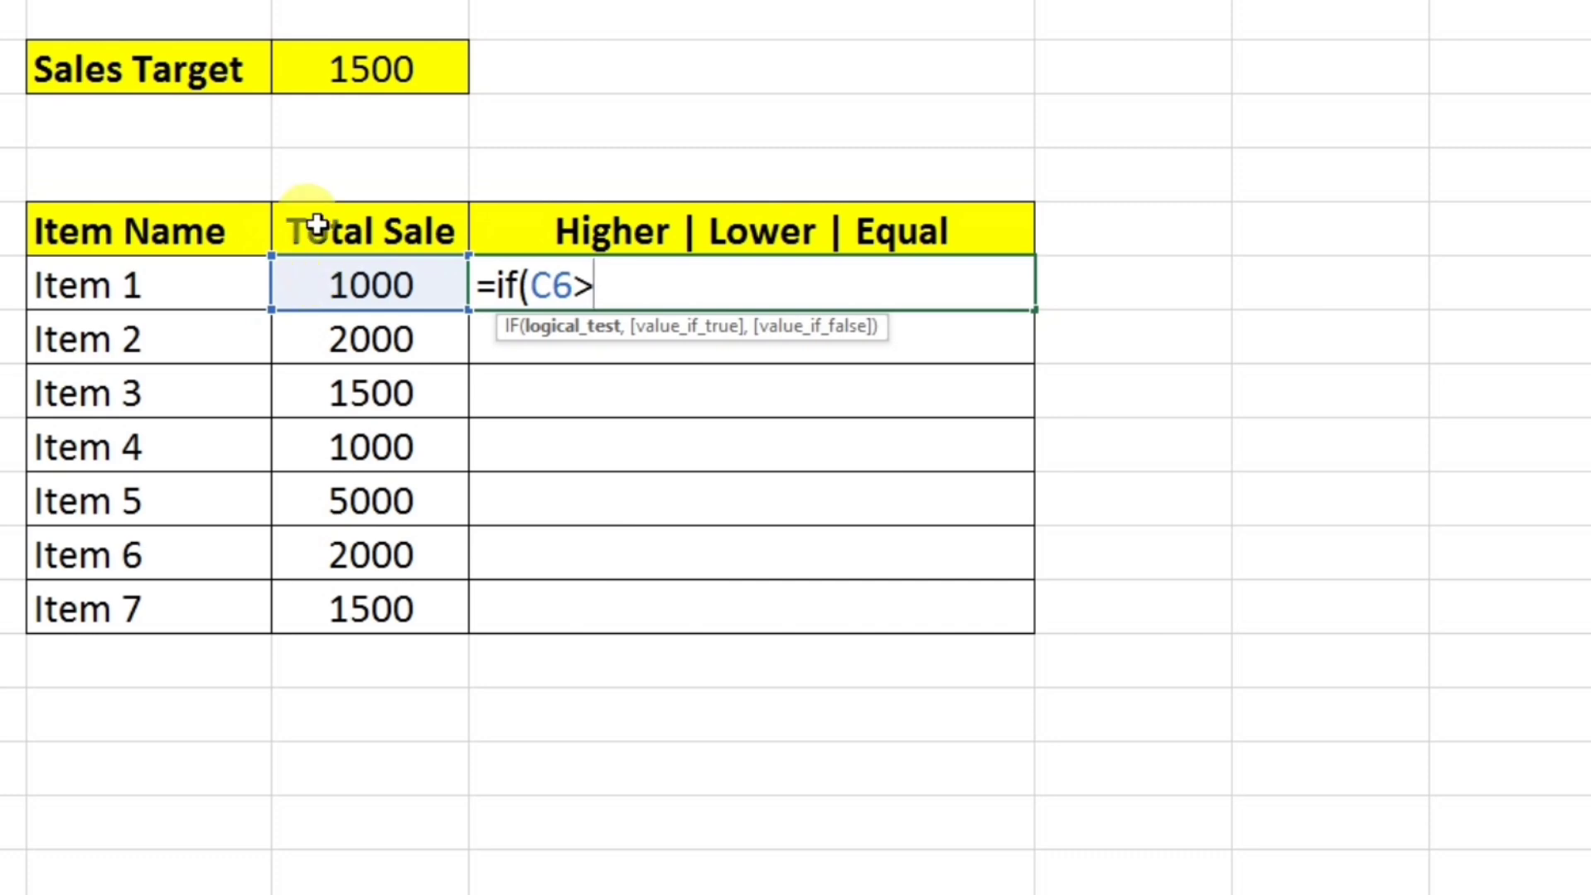
{"action": "left_click", "coordinate": [370, 49]}
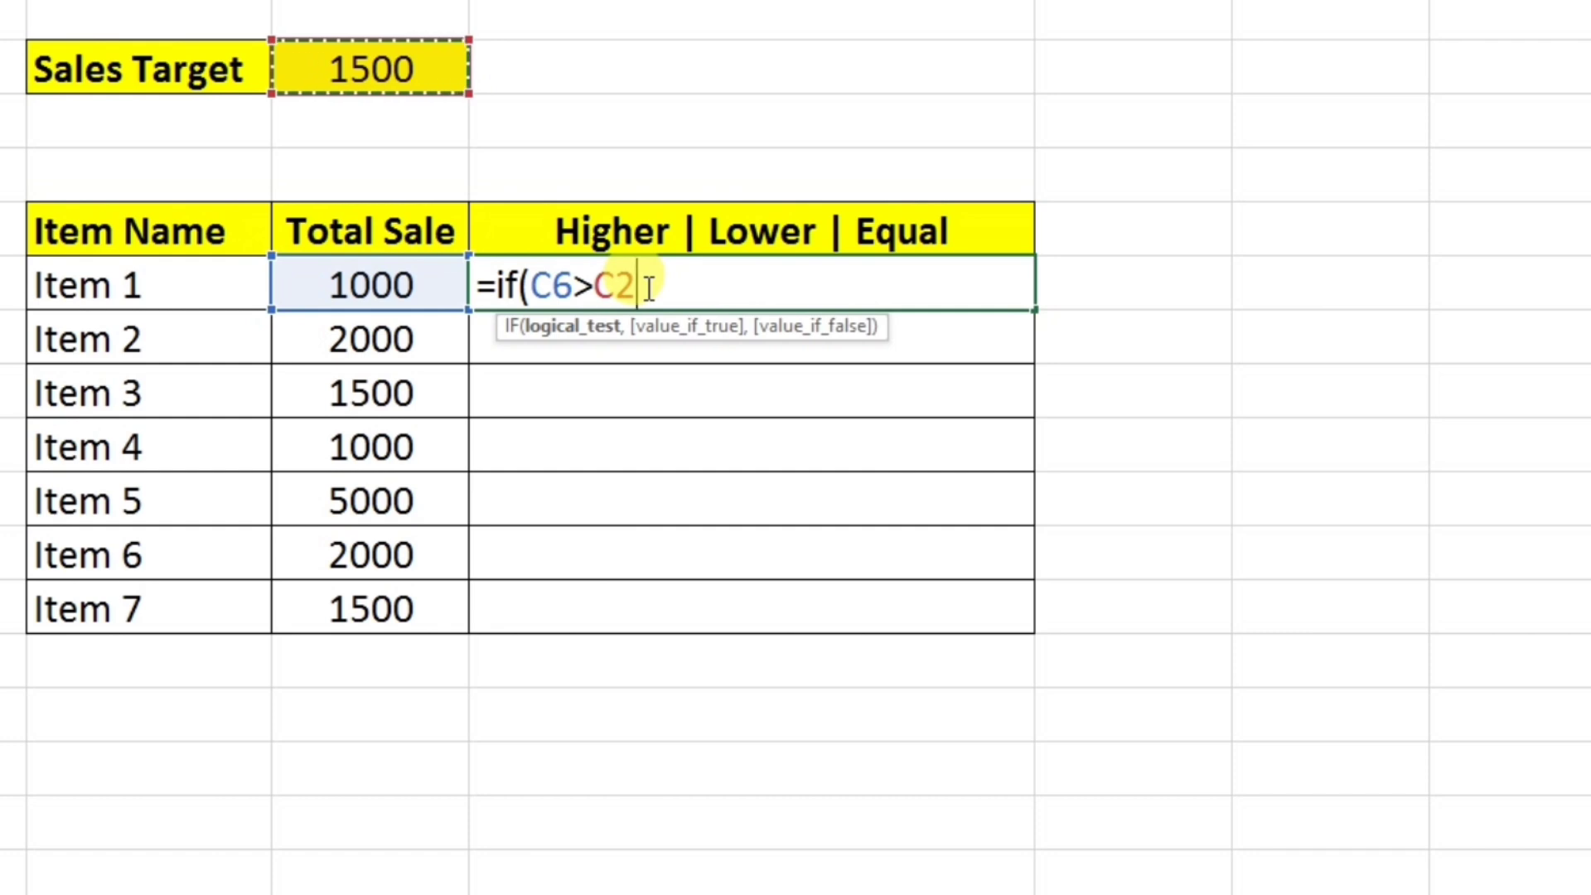
{"action": "key", "text": "F4"}
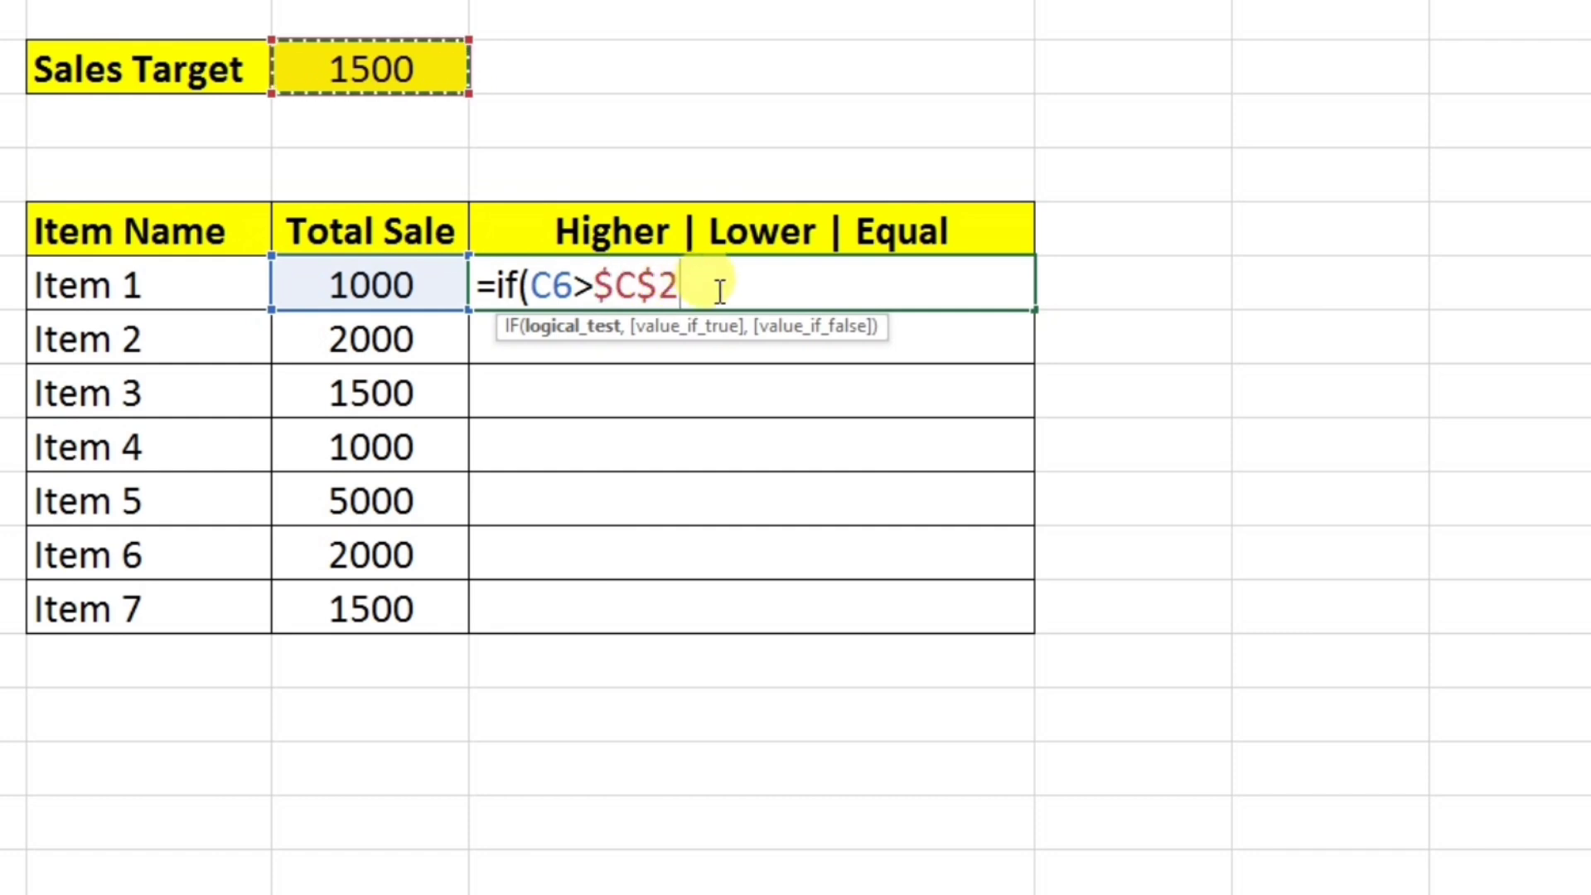
Add "Higher" as the value if true in D6's IF formula and continue to the value-if-false argument.
{"action": "type", "text": ","}
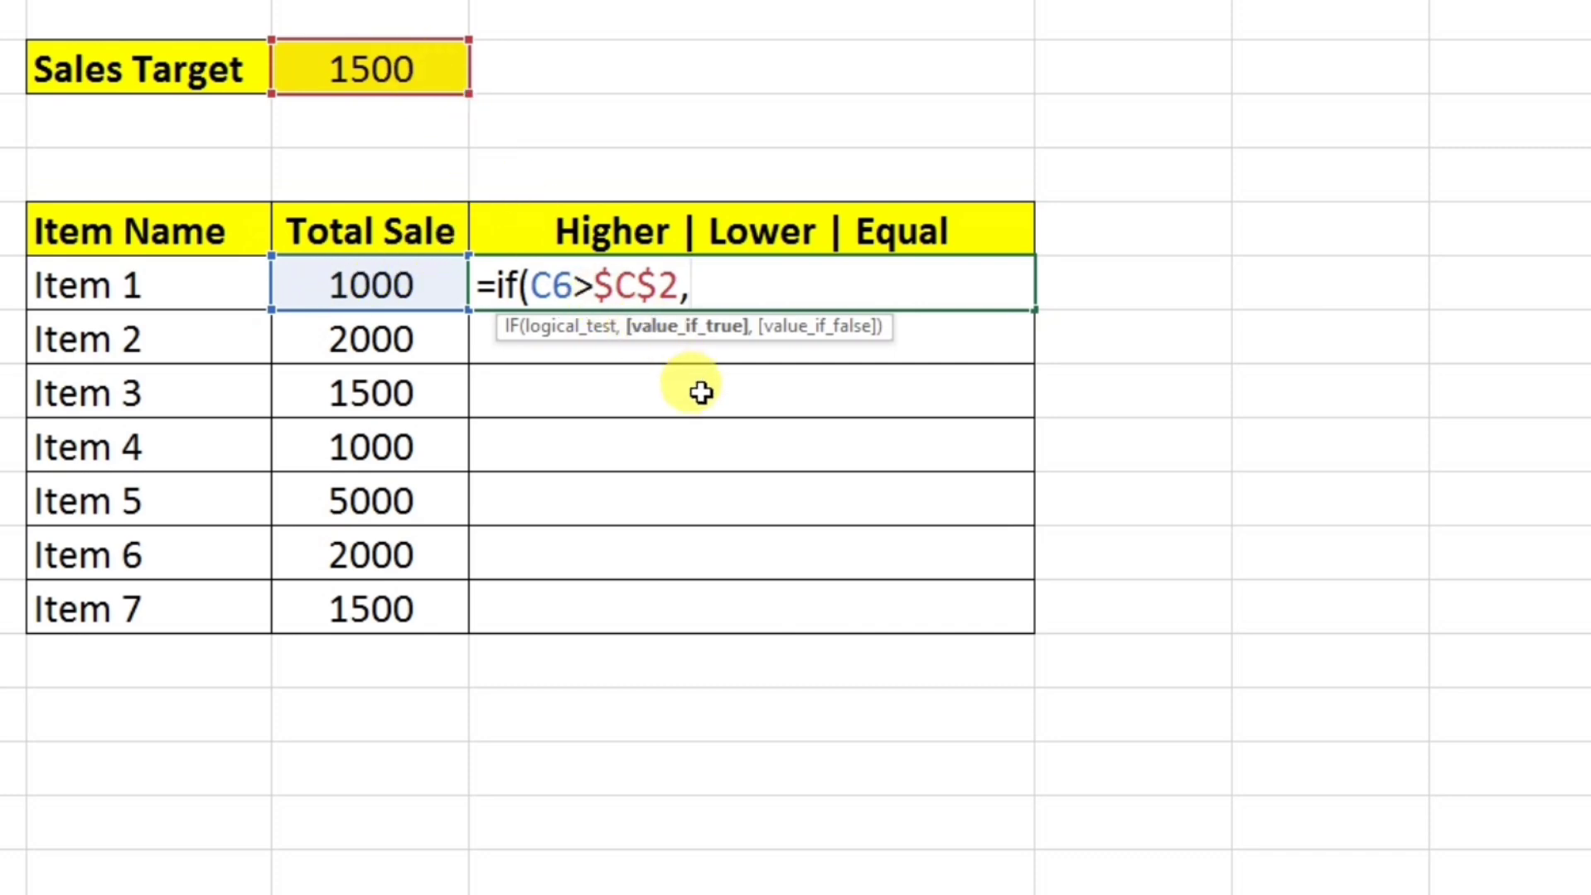
{"action": "type", "text": "\""}
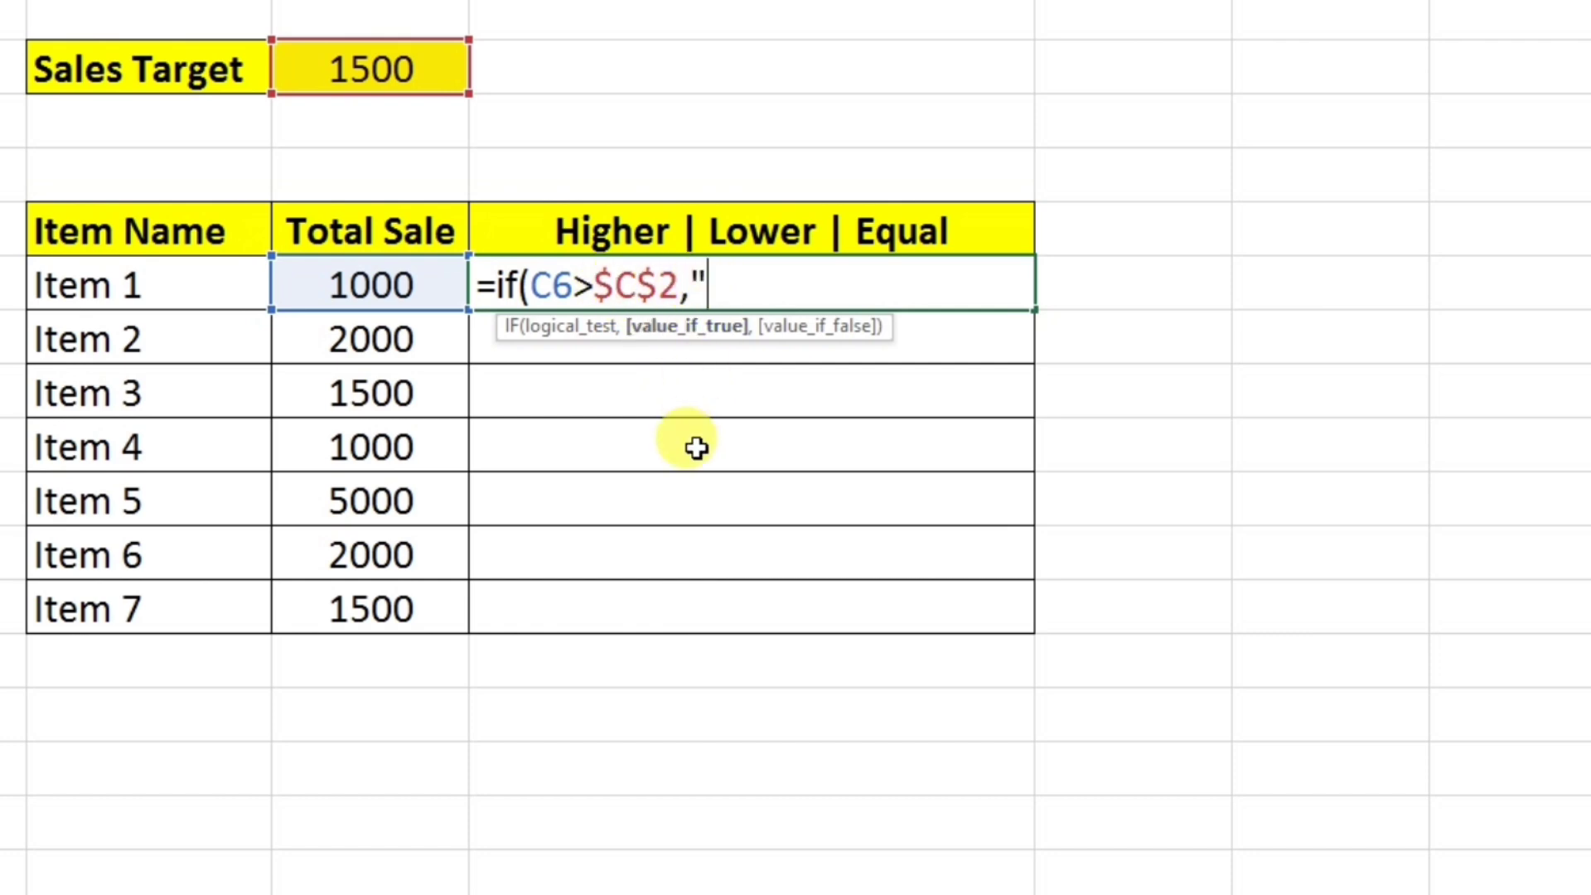
{"action": "type", "text": "High"}
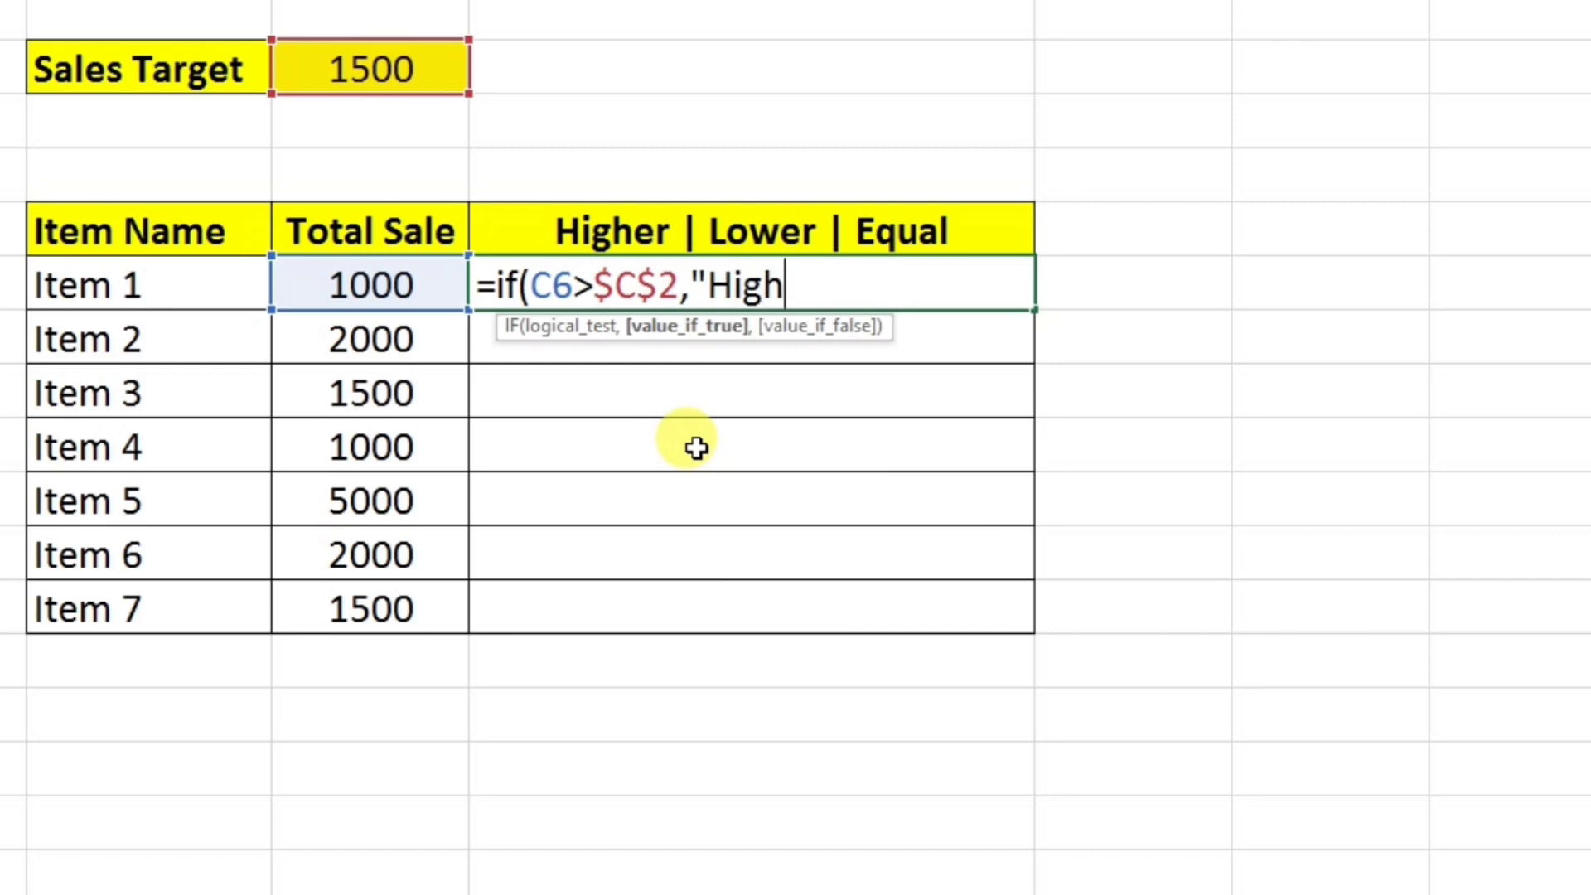
{"action": "type", "text": "e "}
{"action": "type", "text": "\","}
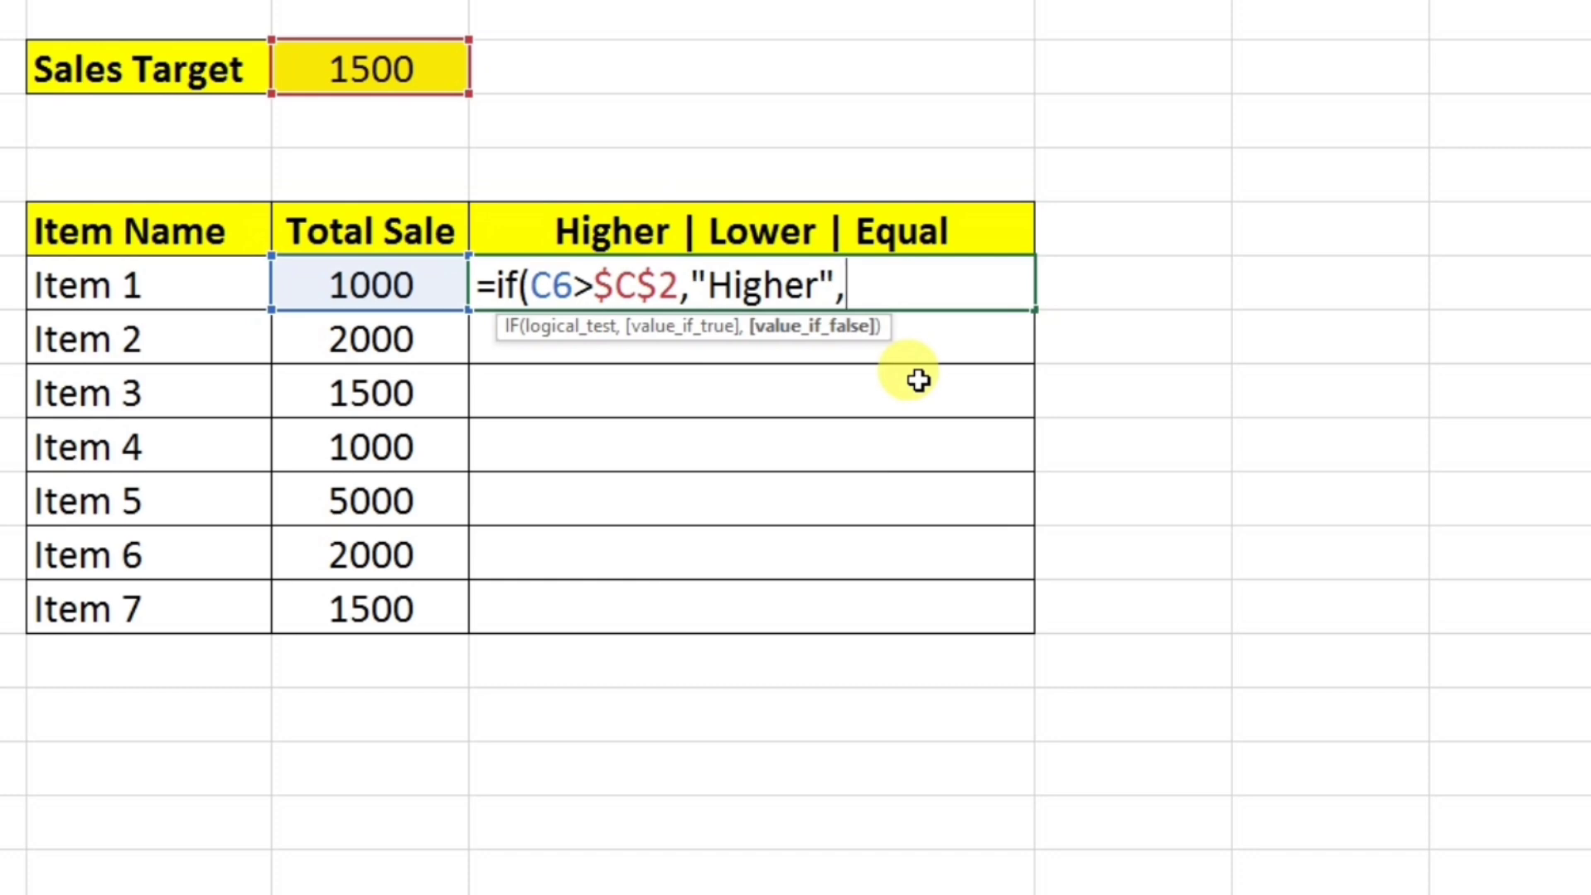
Nest a second IF as the value if false, testing whether C6 is less than the absolute reference $C$2.
{"action": "type", "text": "if"}
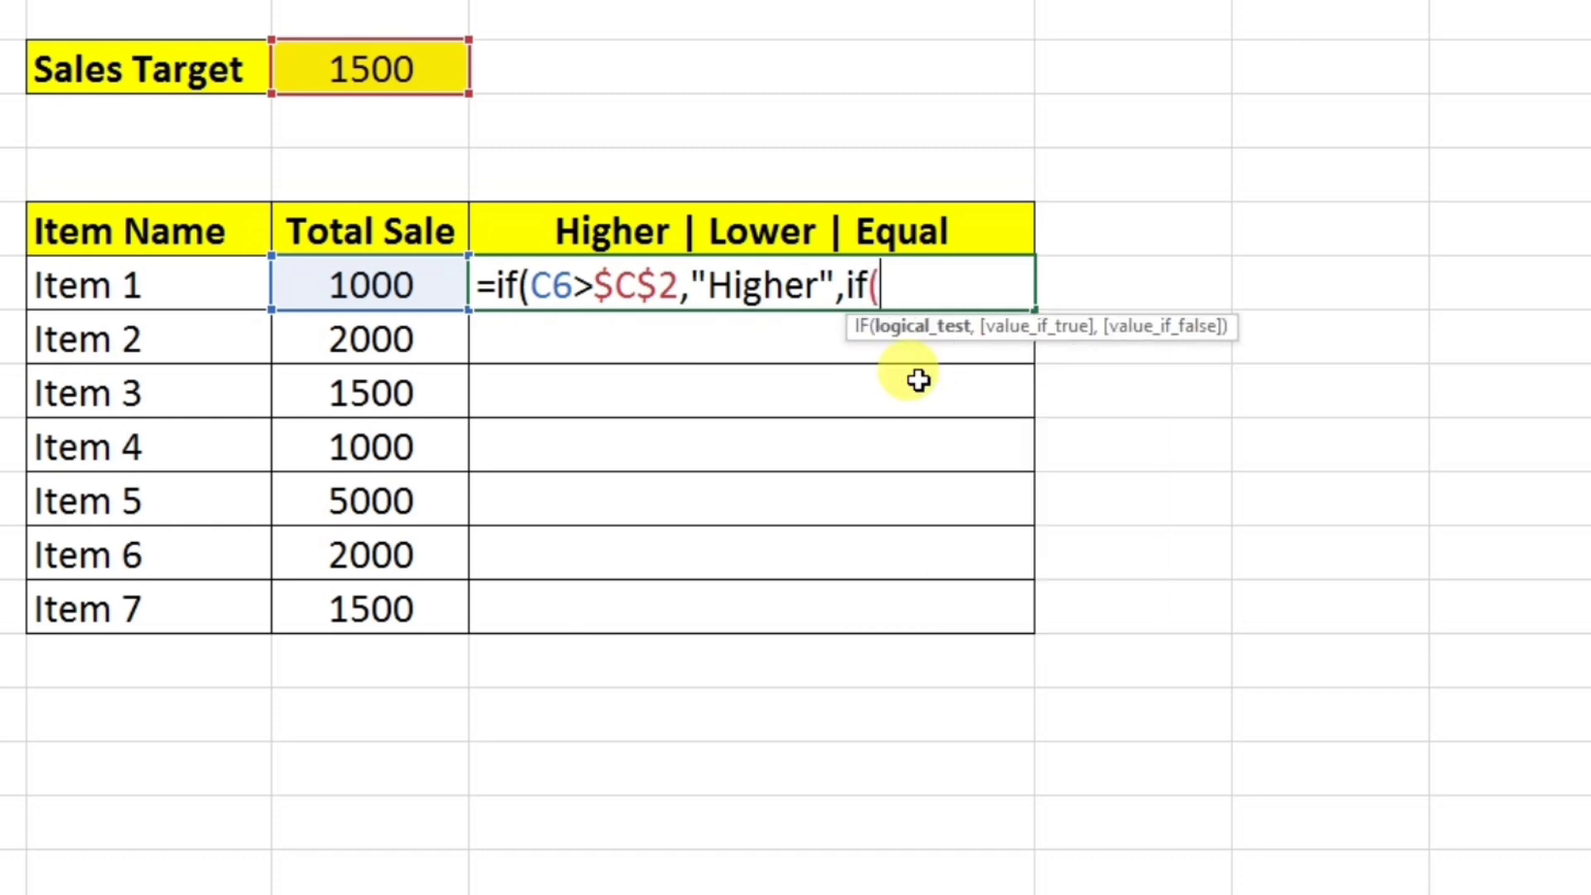
{"action": "type", "text": "("}
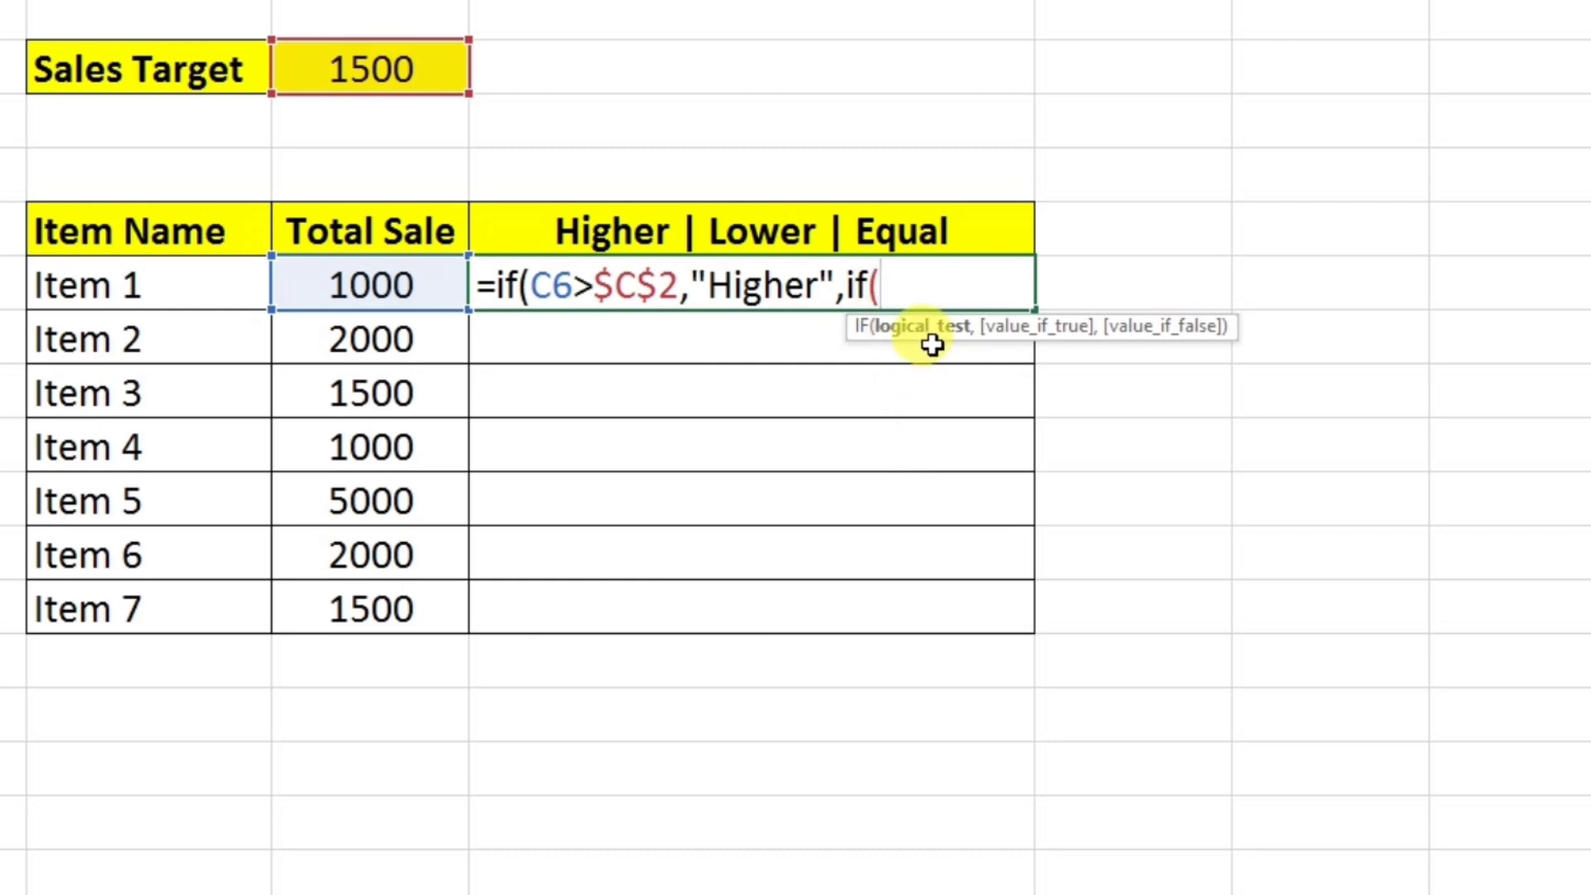
{"action": "left_click", "coordinate": [336, 286]}
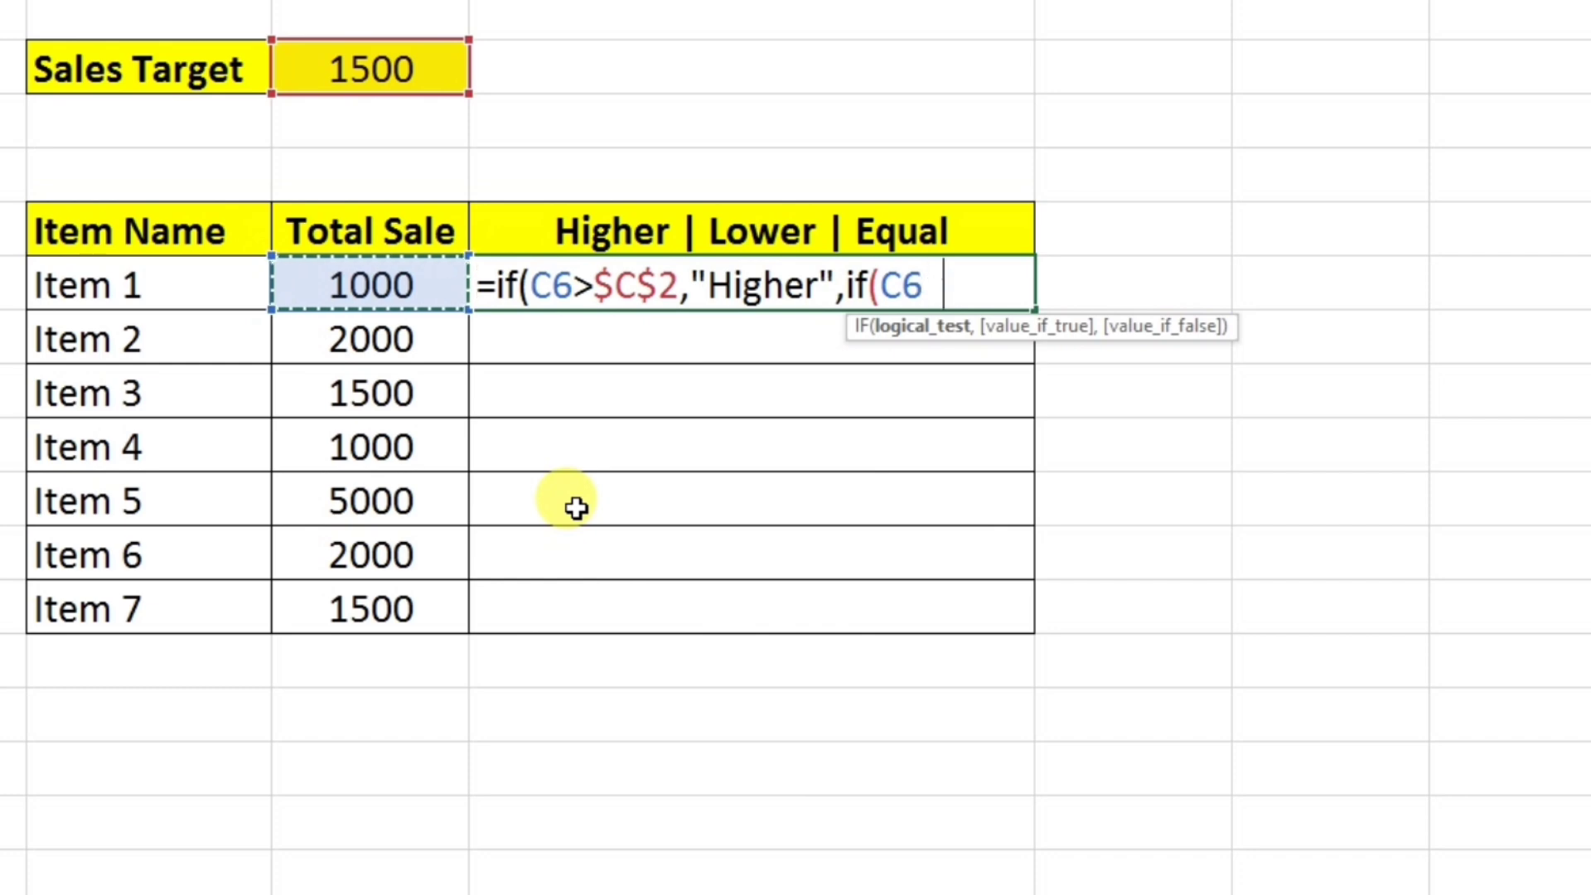
{"action": "type", "text": "<"}
{"action": "left_click", "coordinate": [401, 66]}
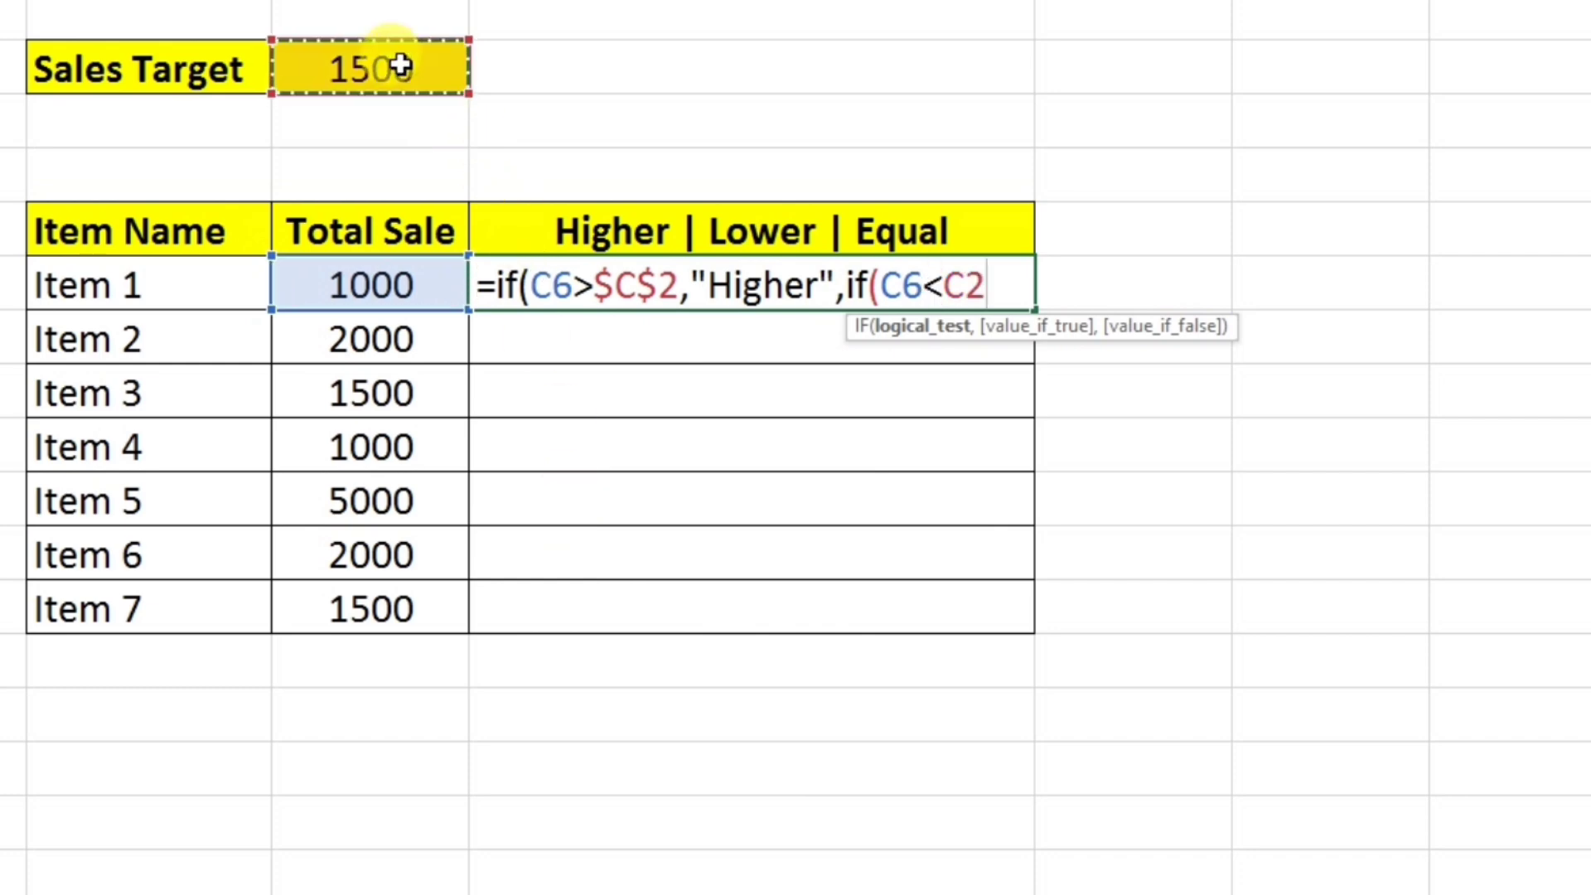
{"action": "left_click", "coordinate": [987, 286]}
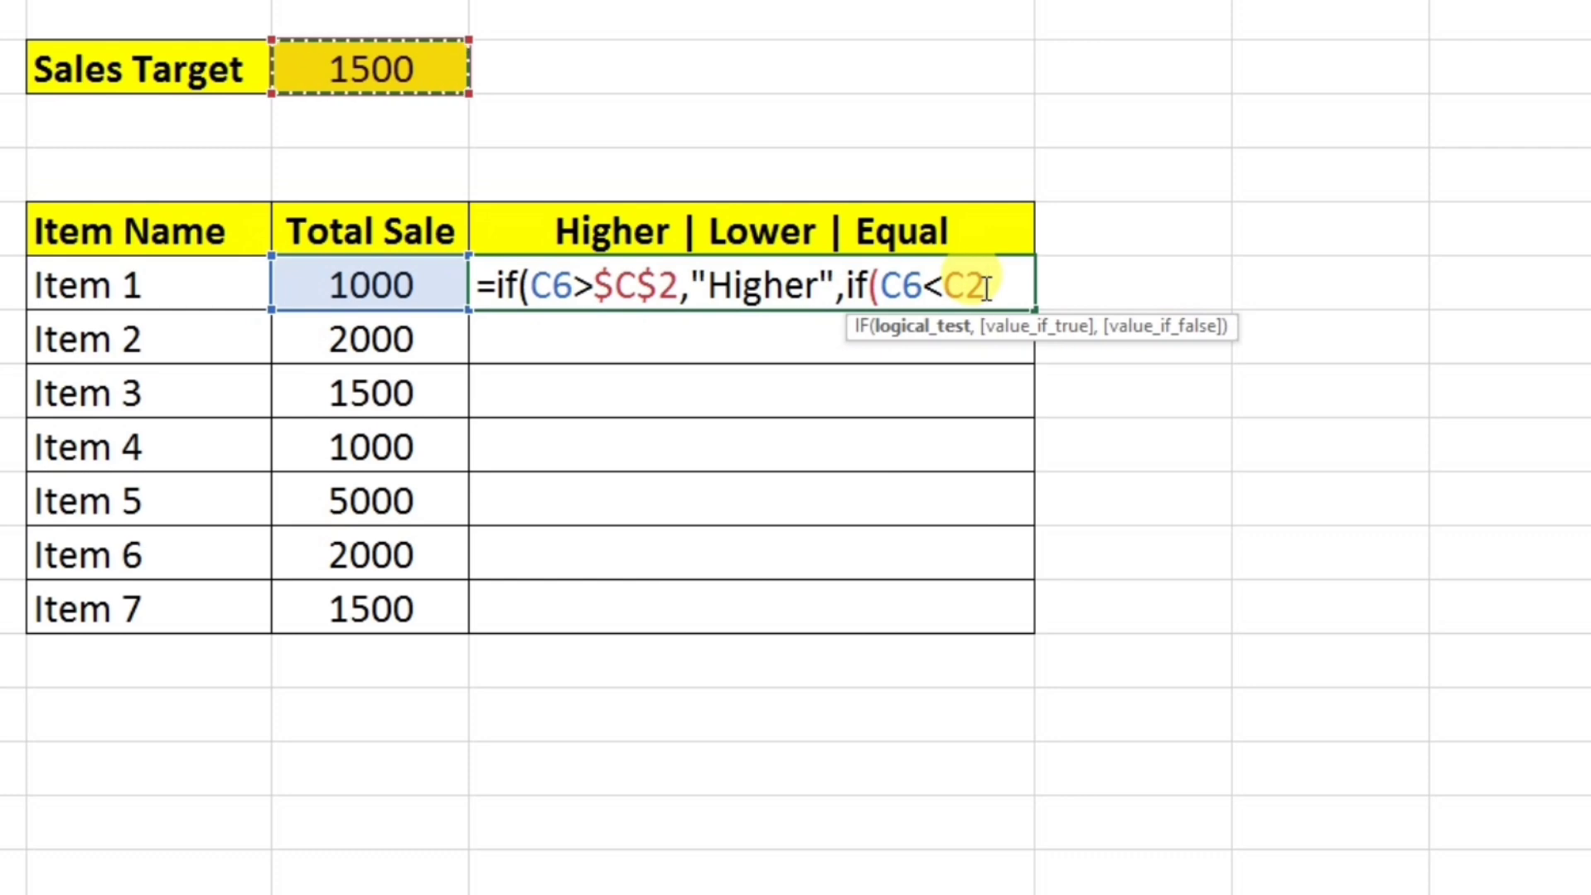
{"action": "key", "text": "F4"}
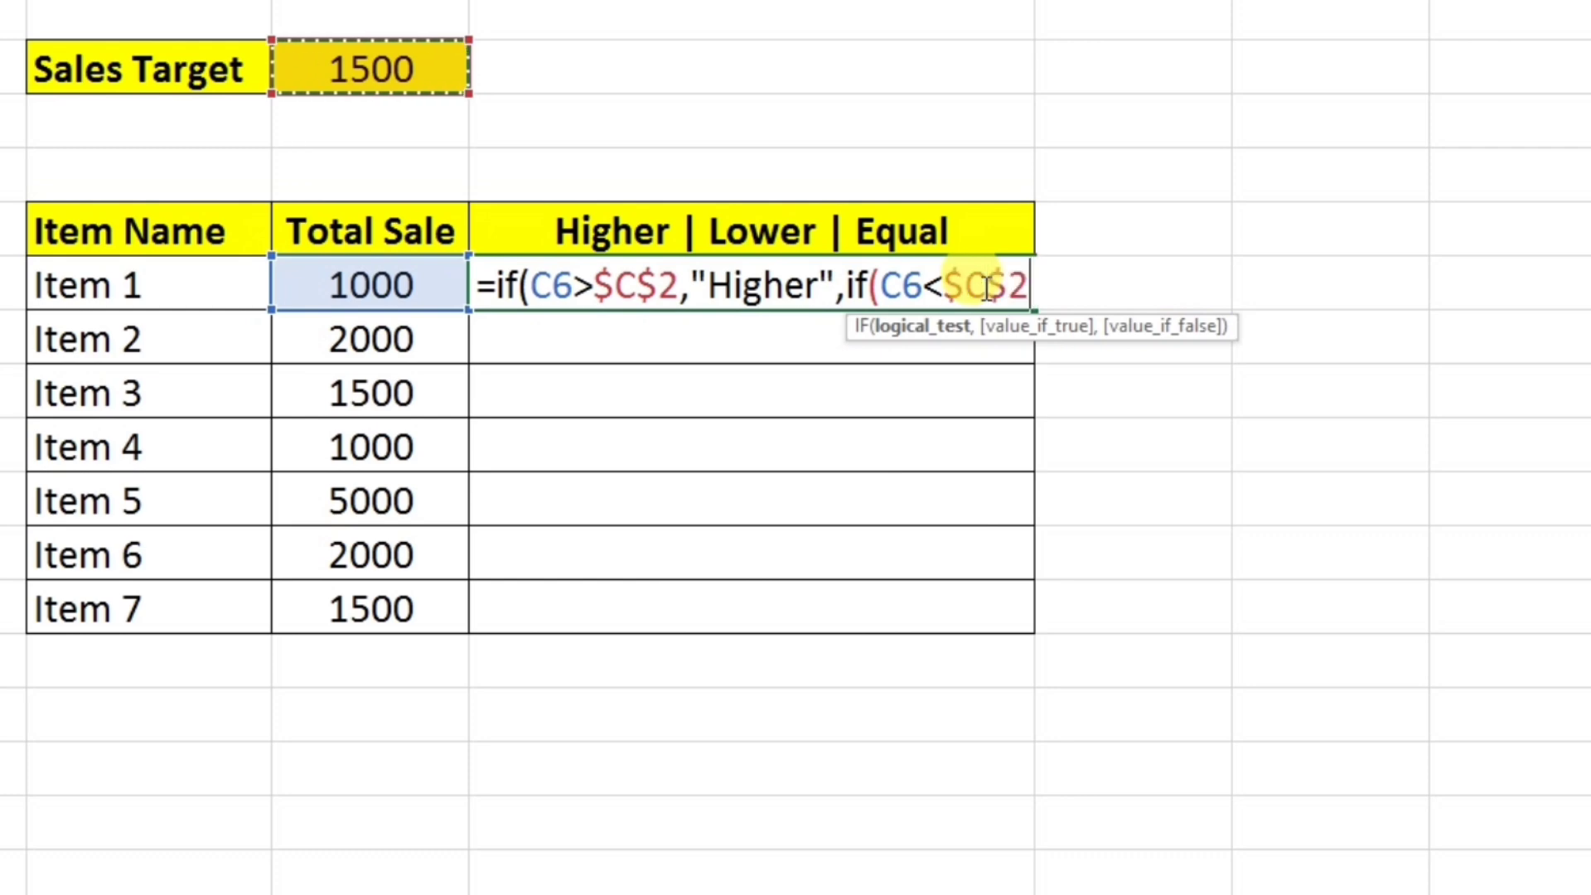
{"action": "left_click", "coordinate": [1039, 287]}
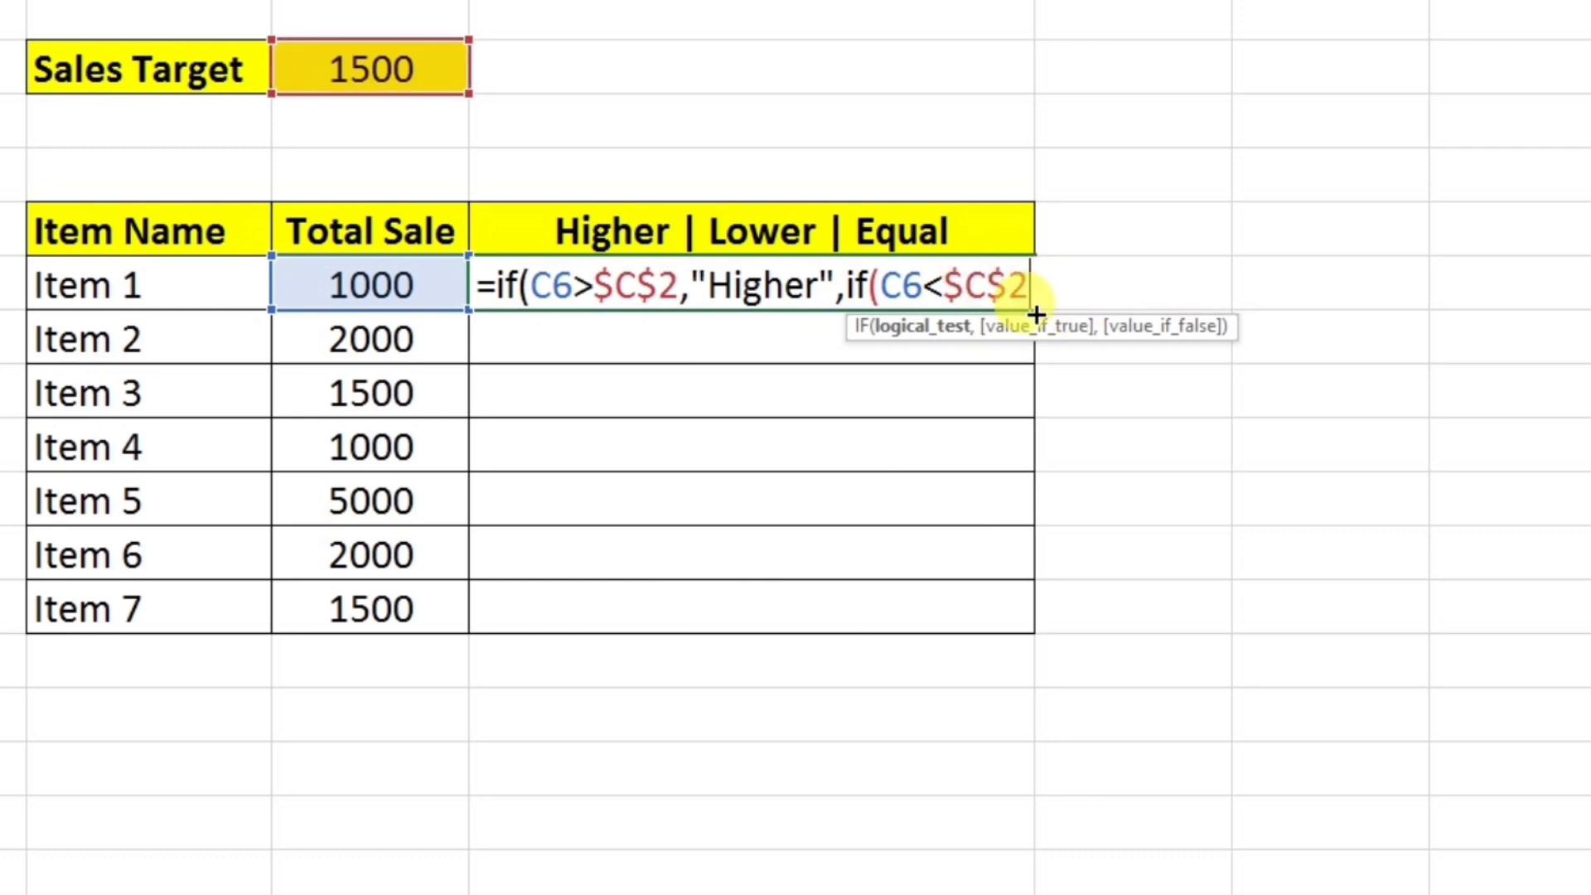
Give the second IF "Lower" as its value if true and continue to its value-if-false argument.
{"action": "type", "text": ","}
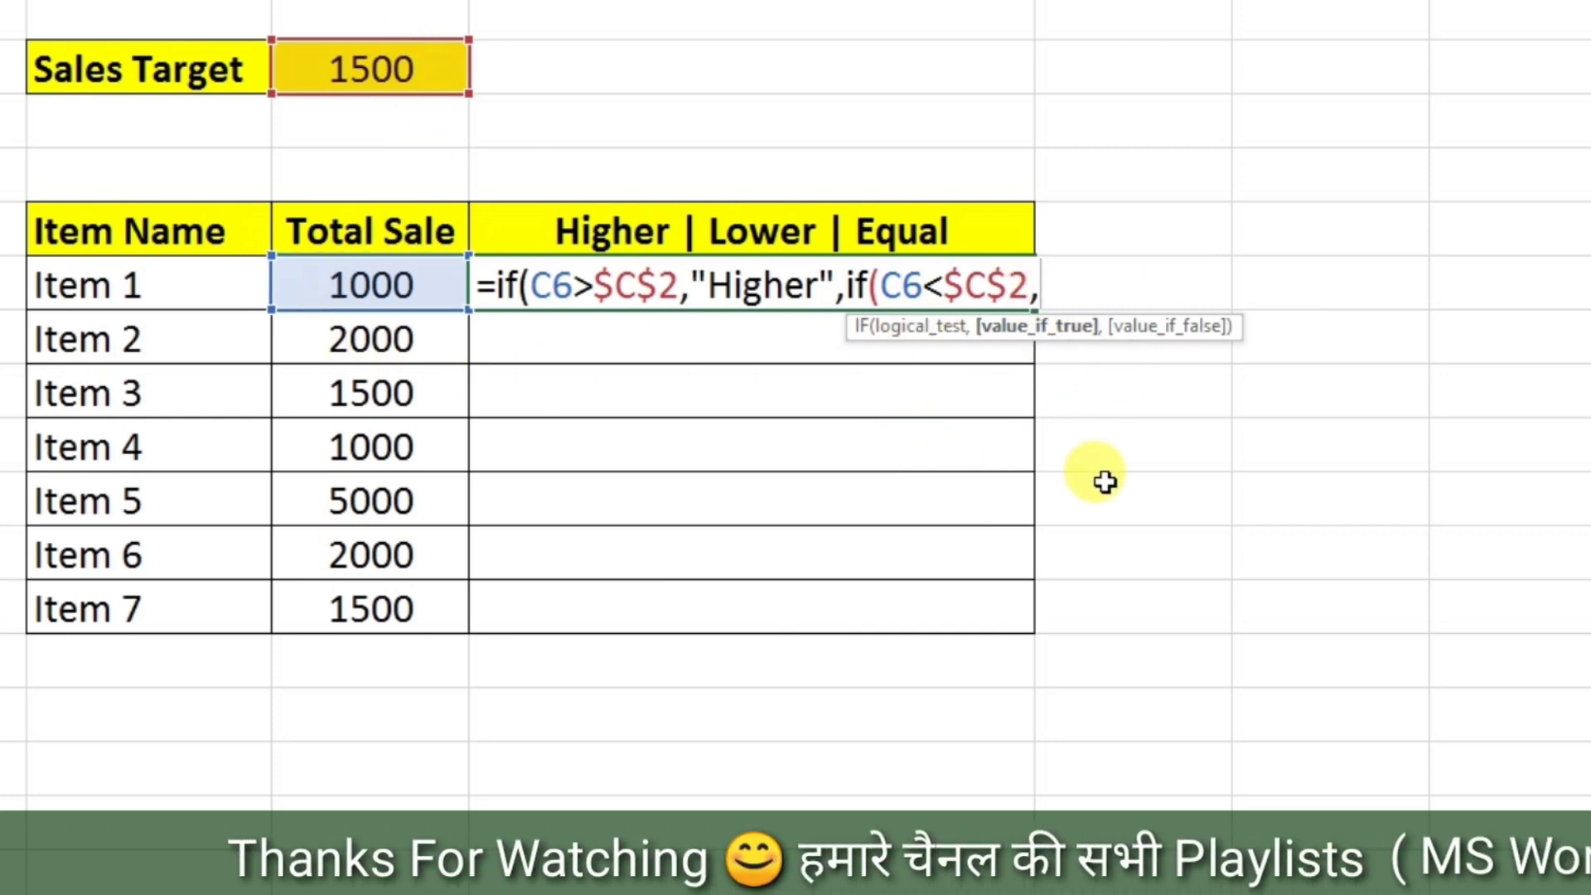
{"action": "type", "text": "\""}
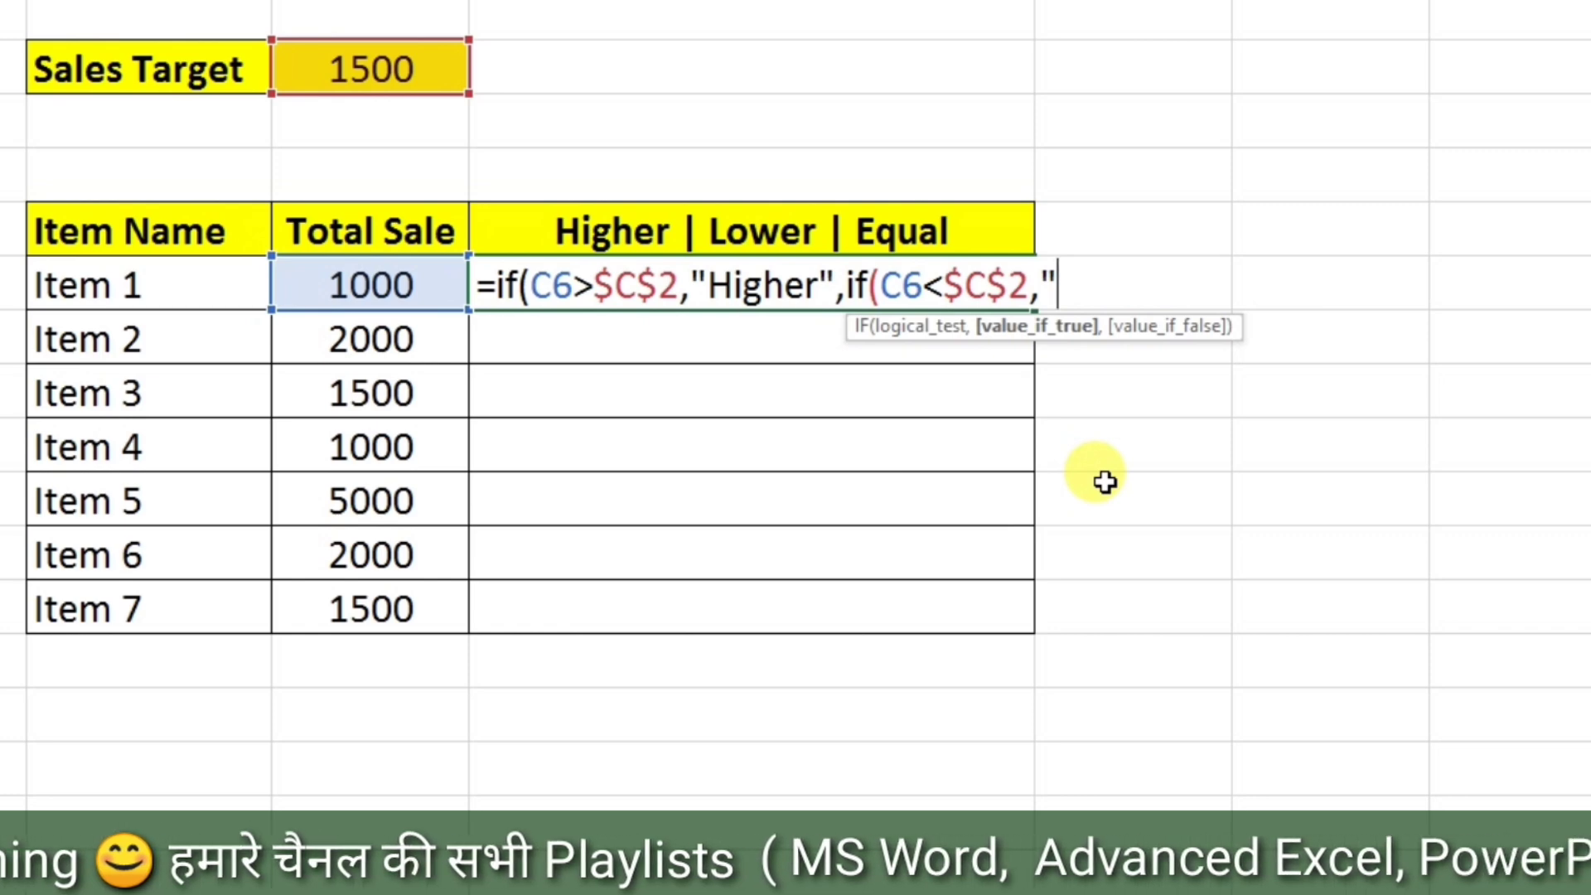
{"action": "type", "text": "Lower"}
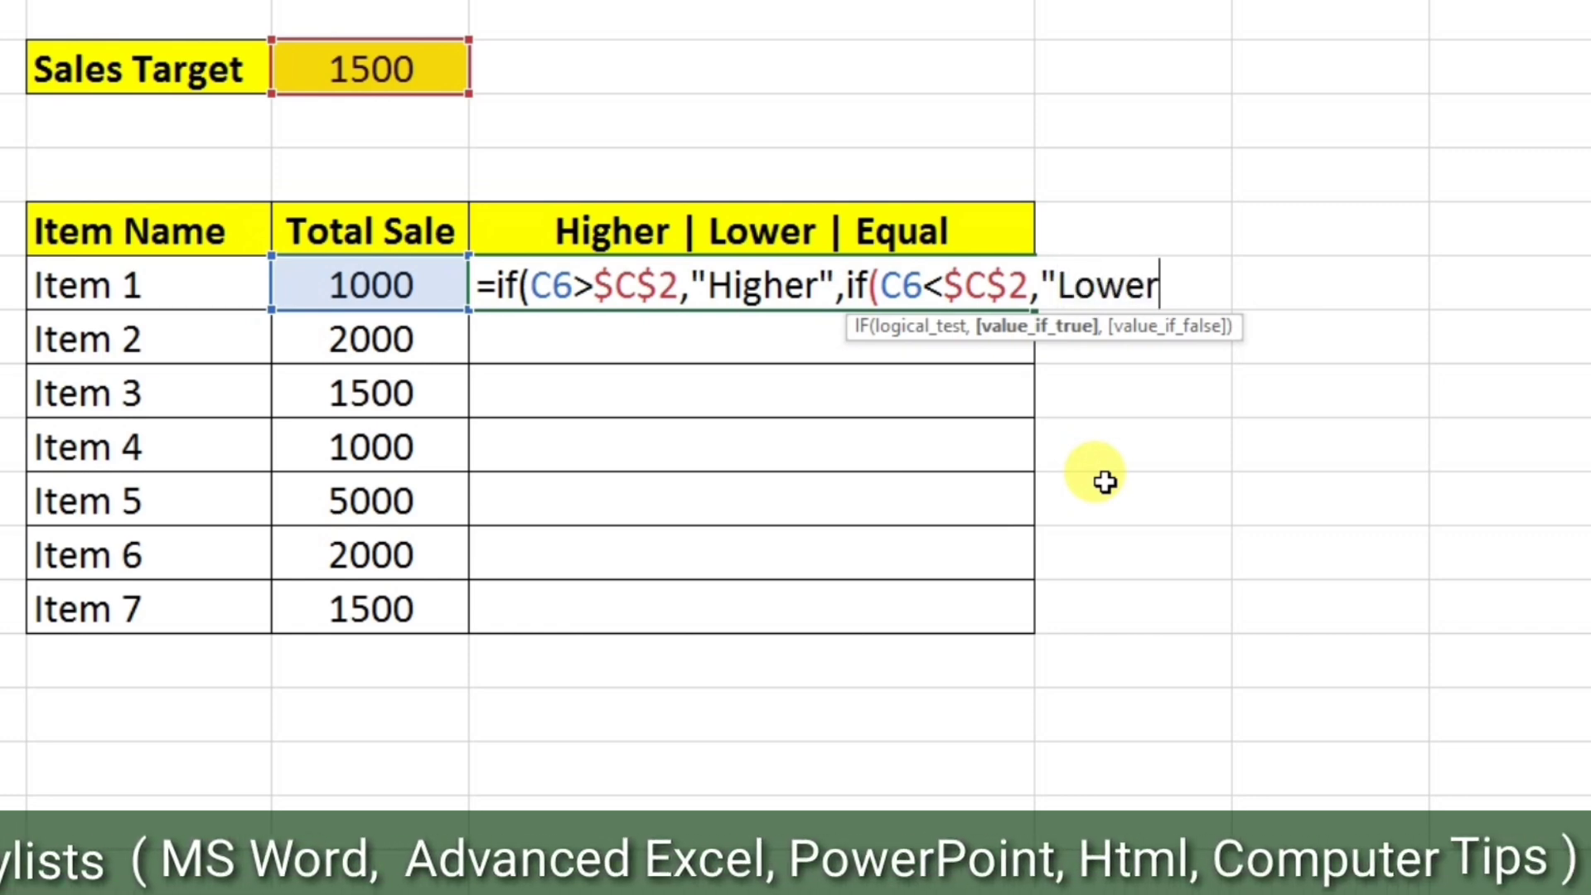
{"action": "type", "text": "\""}
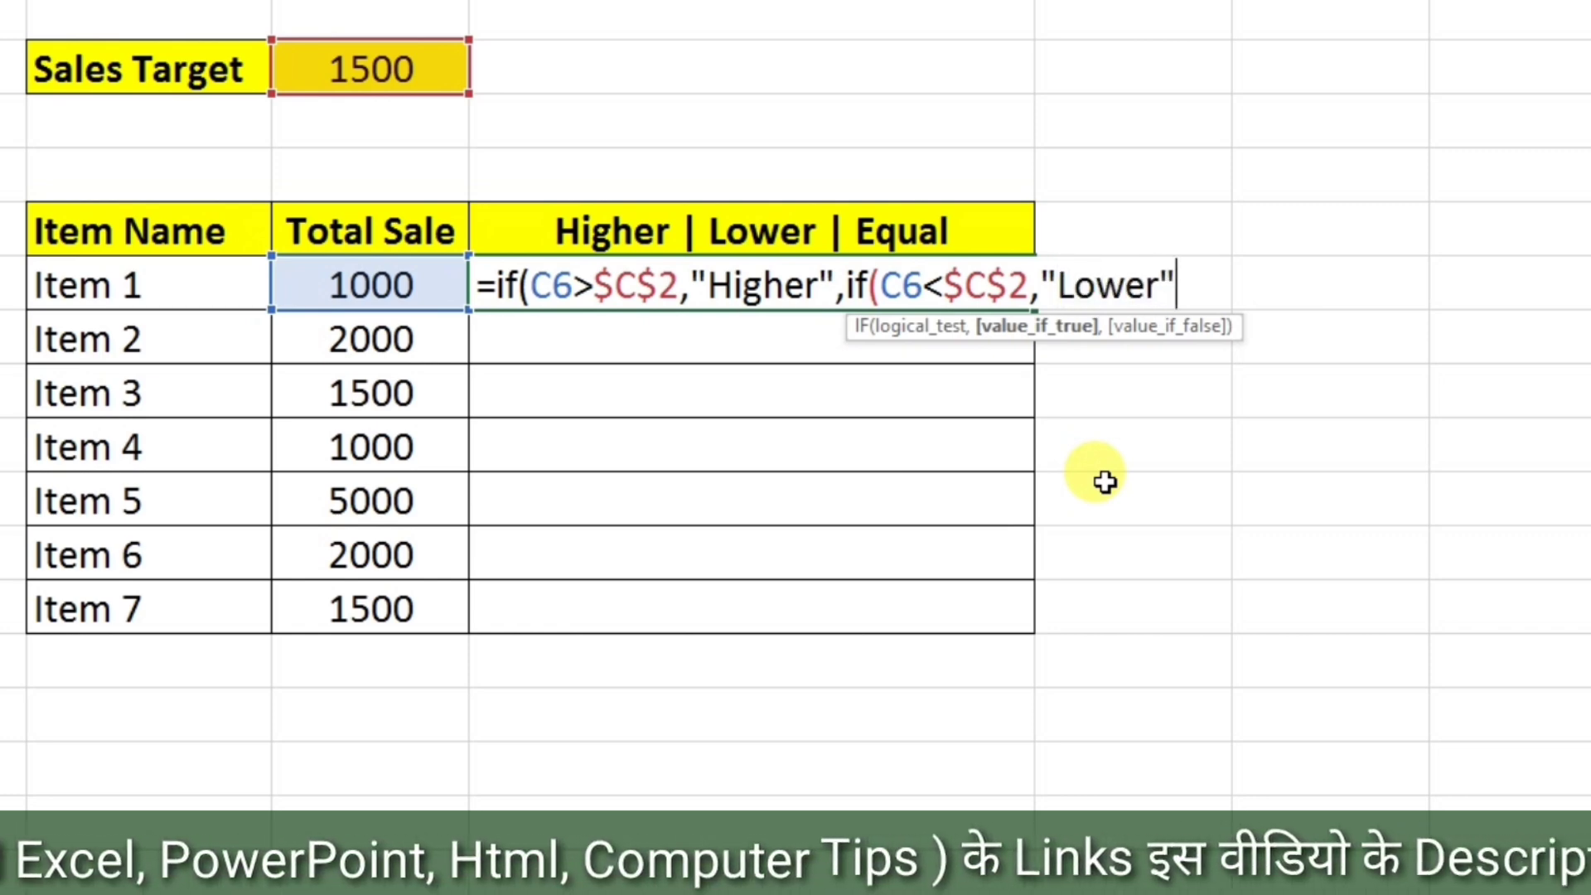
{"action": "type", "text": ","}
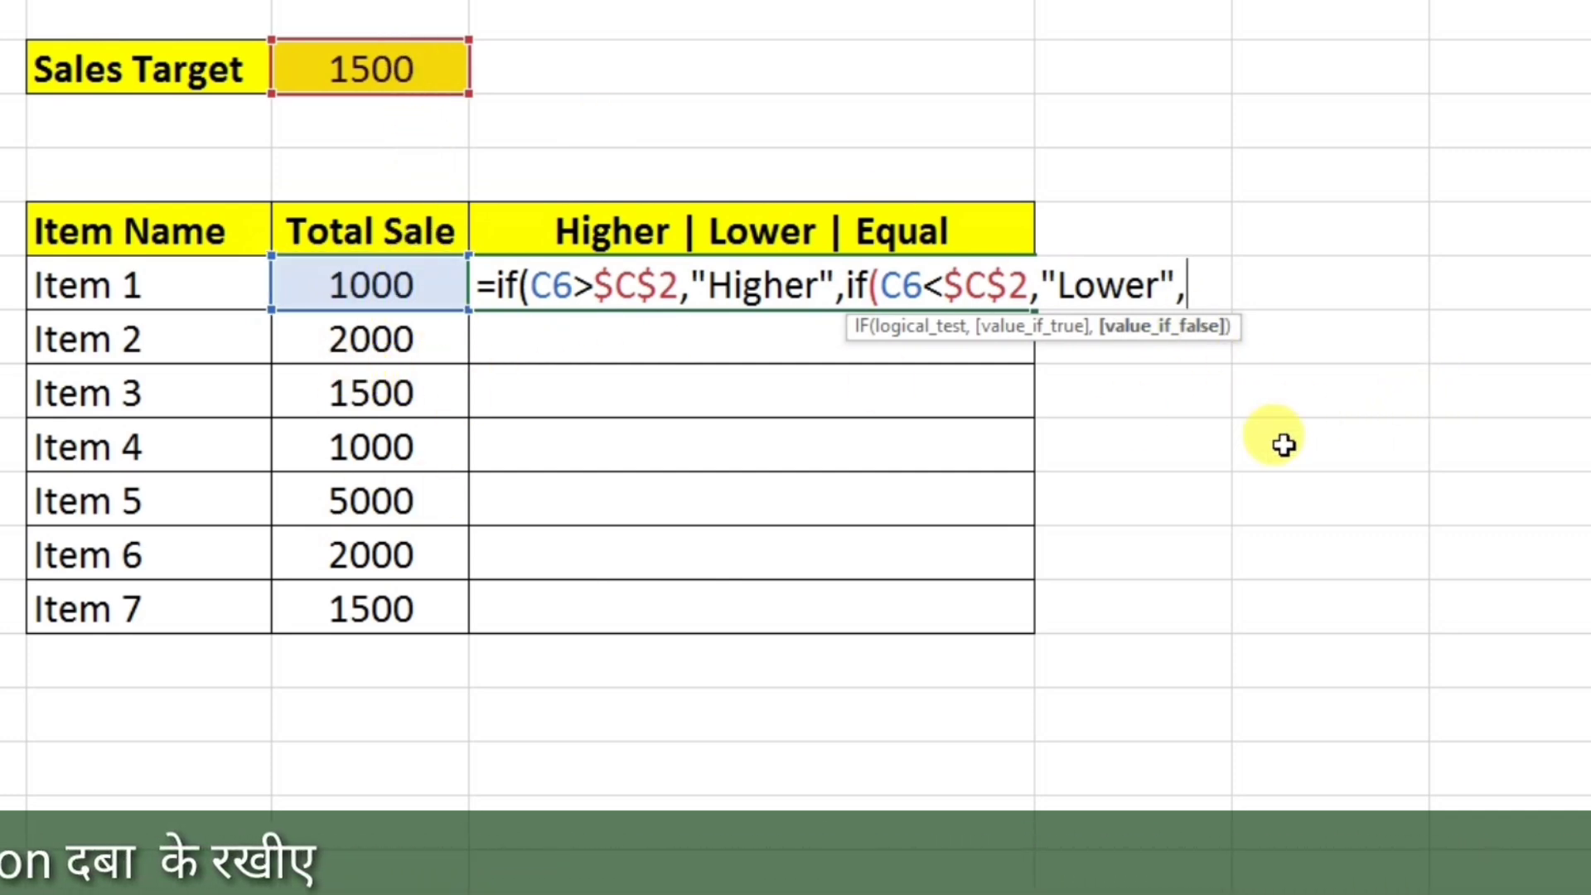
Nest a third IF in the D6 formula, testing whether C6 equals the absolute reference $C$2.
{"action": "type", "text": "if("}
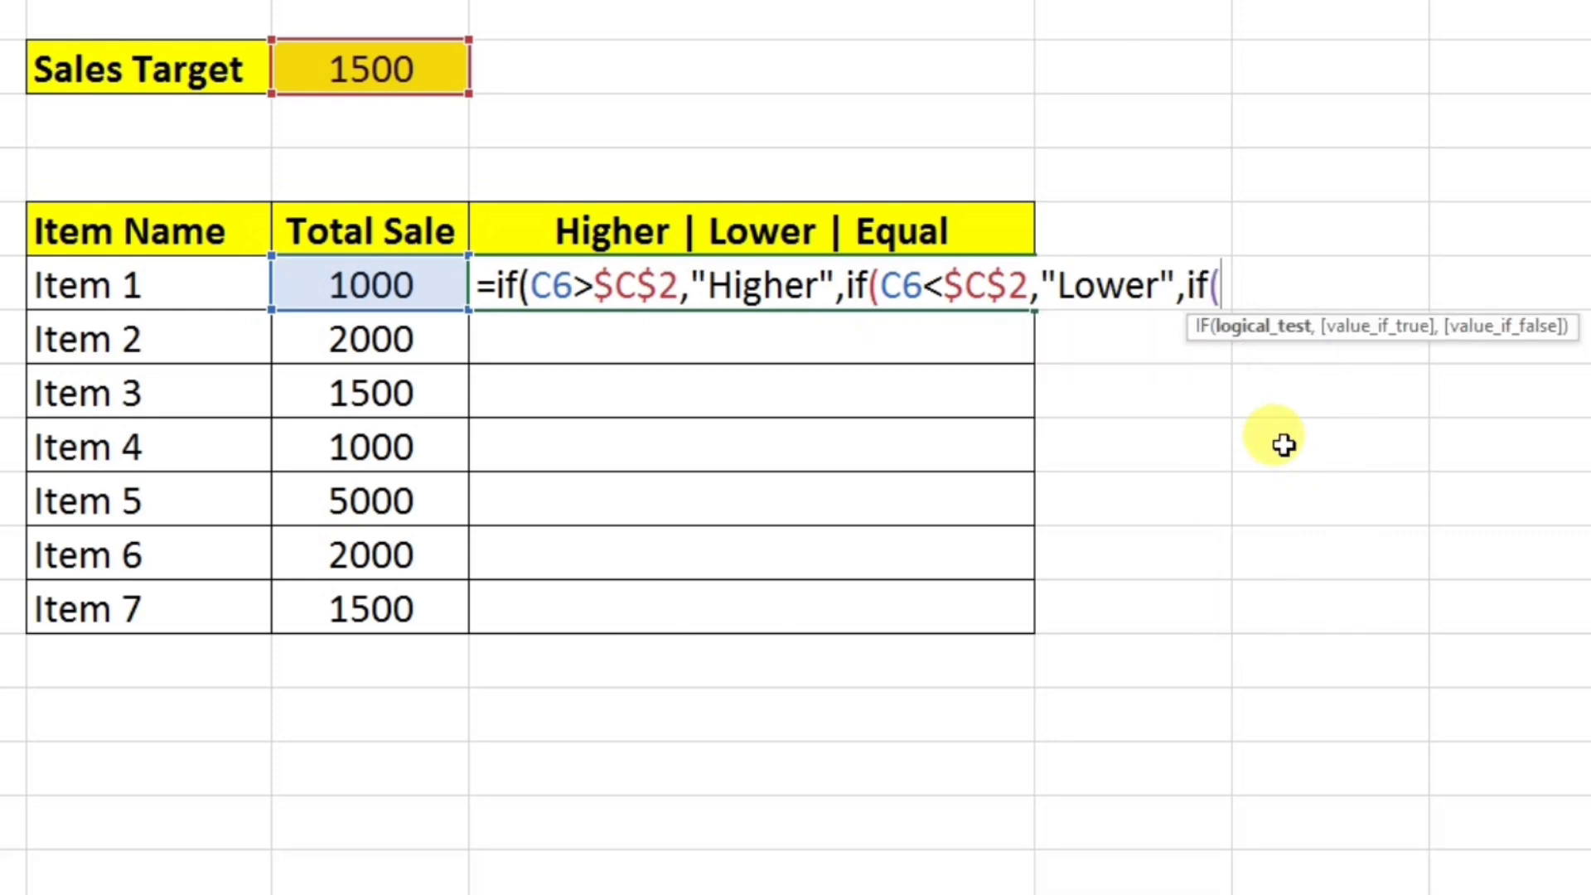
{"action": "left_click", "coordinate": [327, 277]}
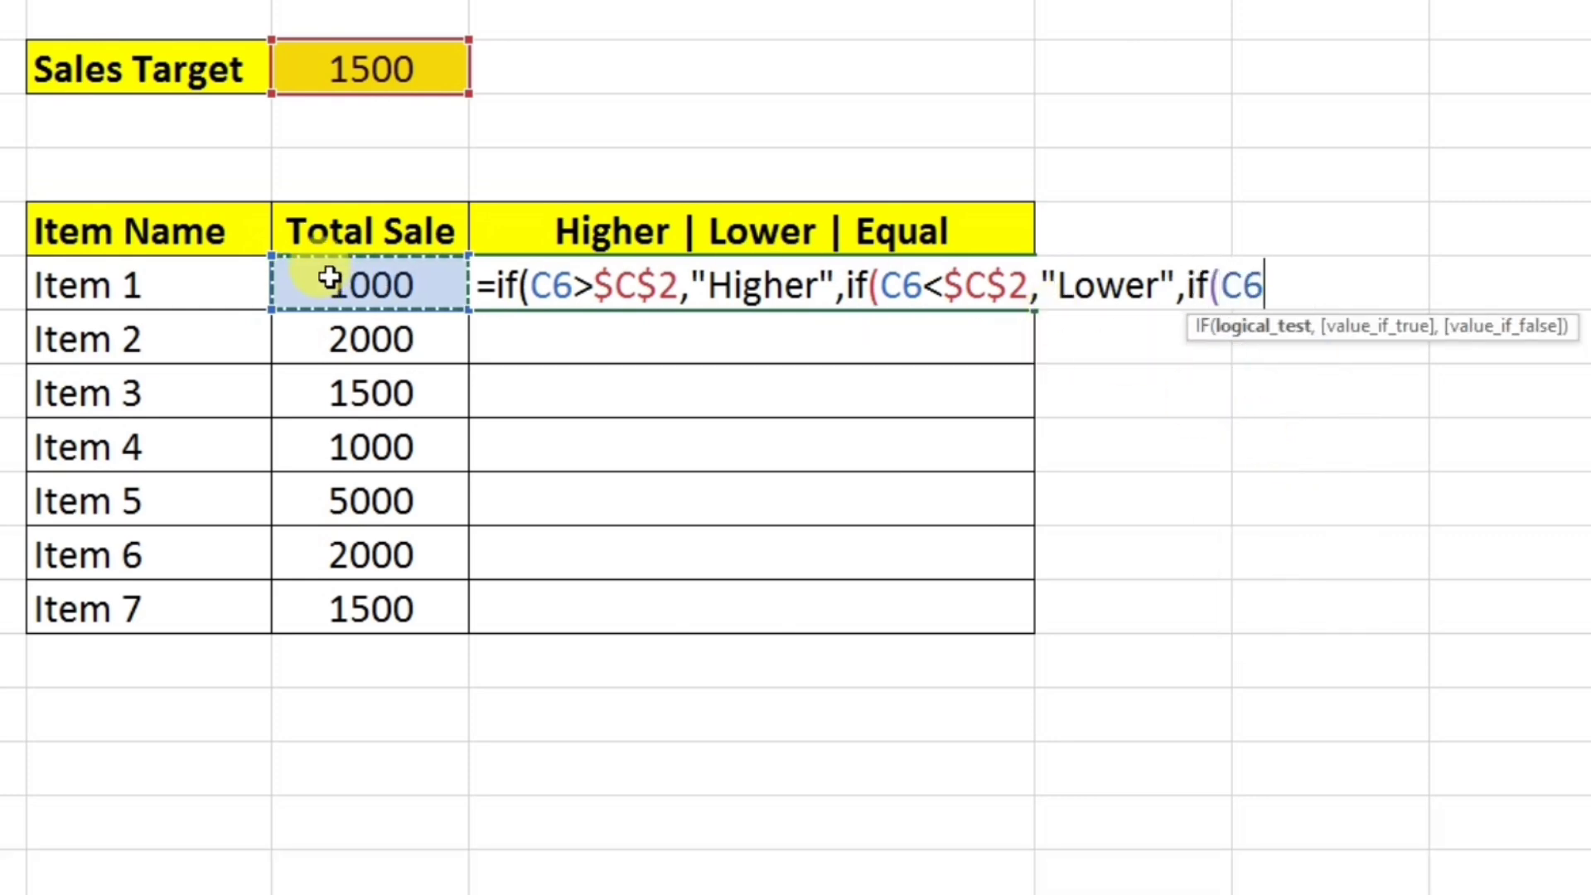
{"action": "type", "text": "="}
{"action": "left_click", "coordinate": [365, 65]}
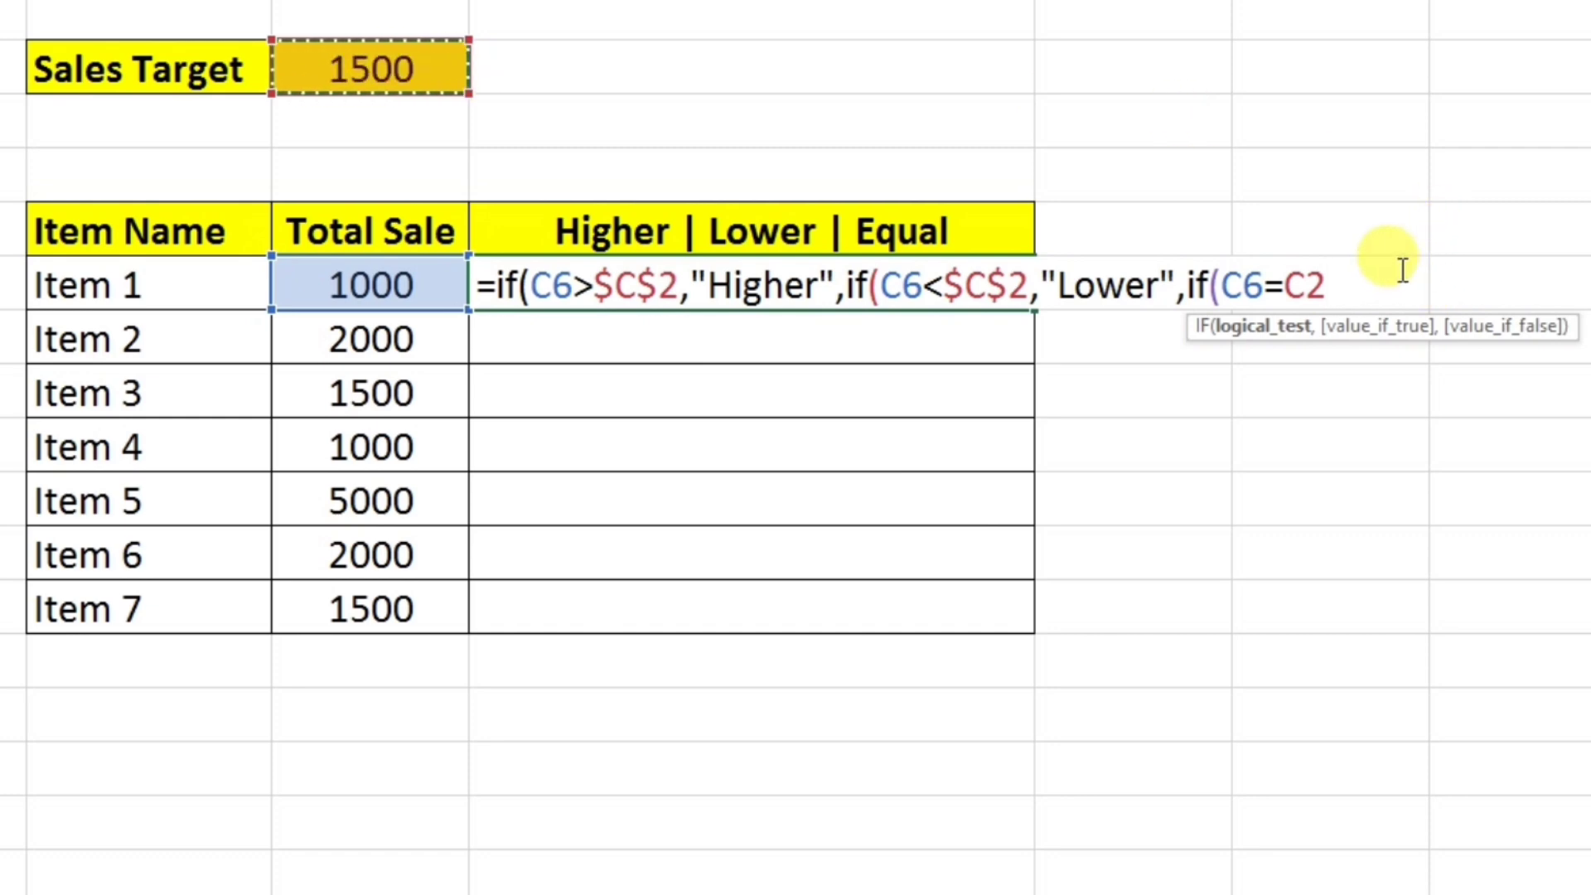
{"action": "key", "text": "F4"}
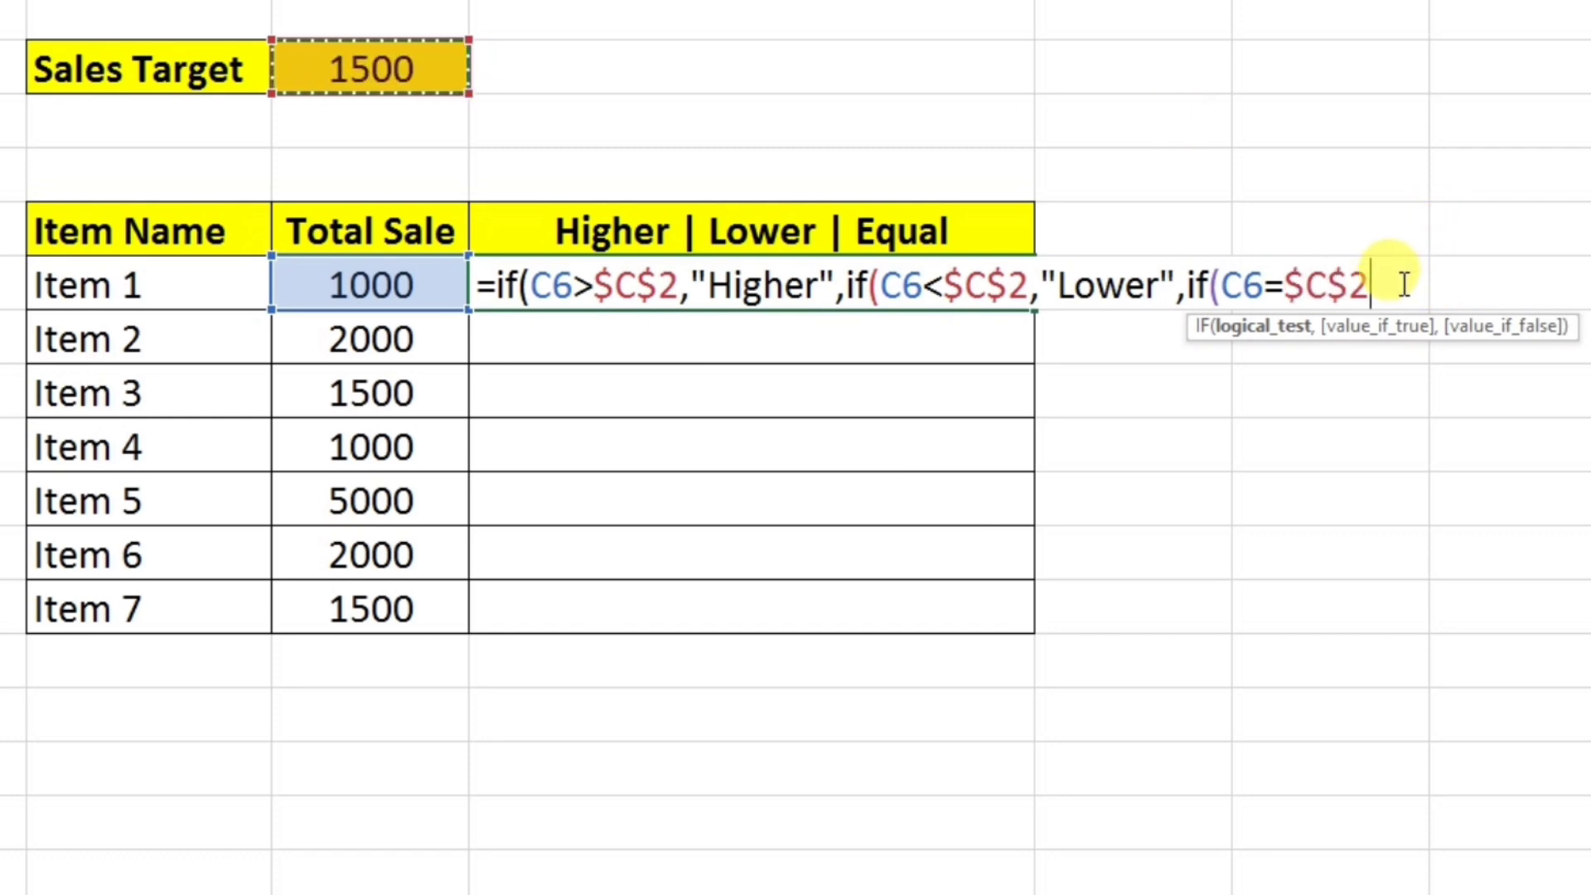
Finish the D6 formula with "Equal" as the third IF's value if true, and fill it down to D12.
{"action": "left_click", "coordinate": [1404, 284]}
{"action": "type", "text": ",\"Equal"}
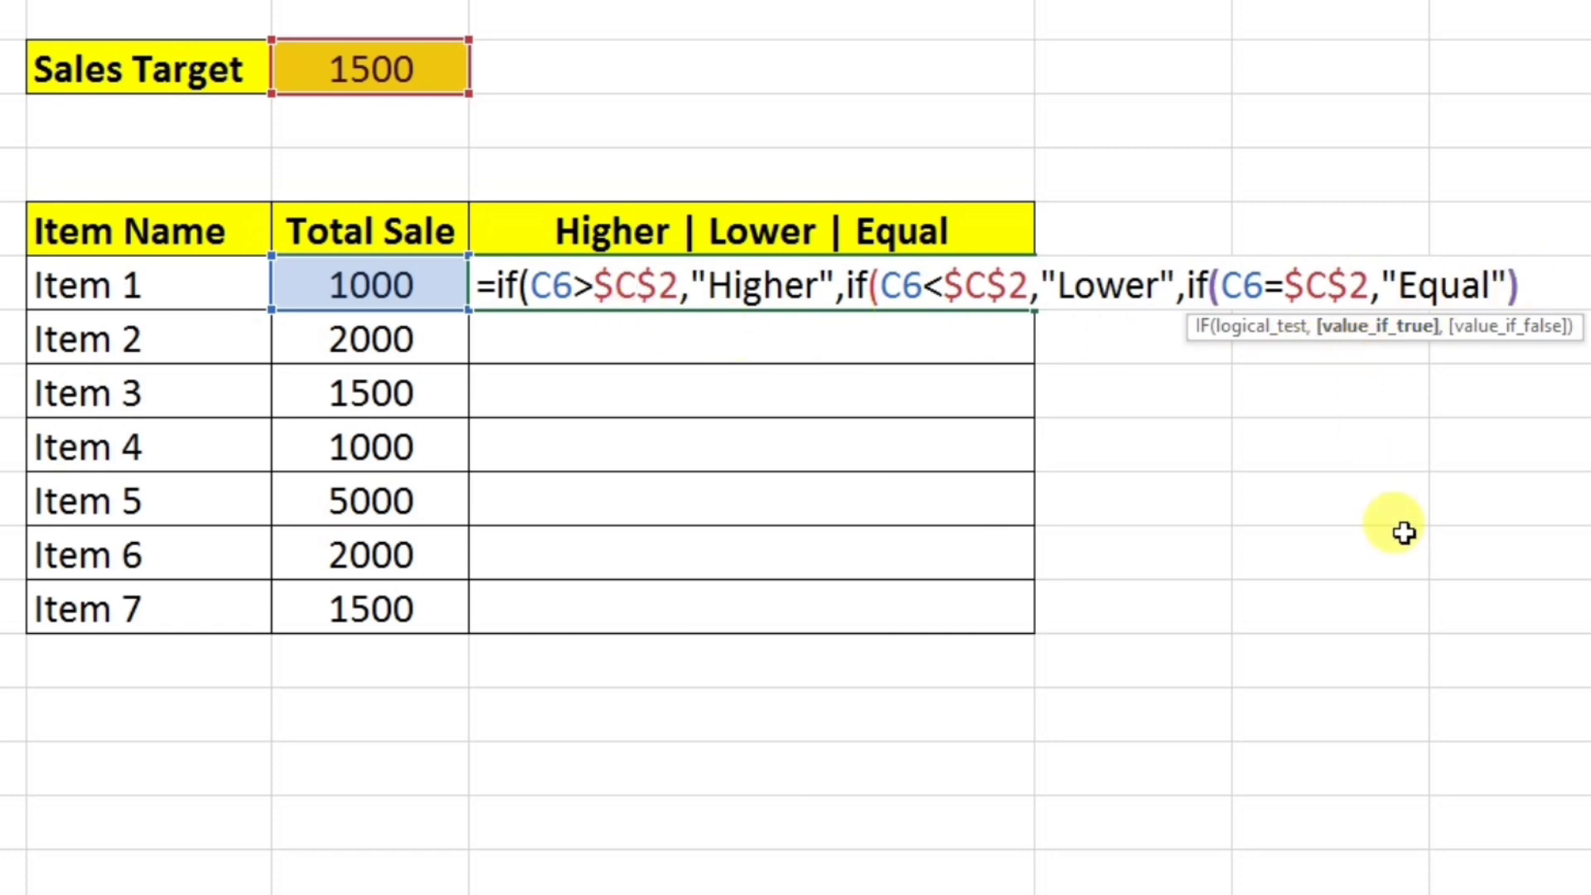
{"action": "type", "text": ")"}
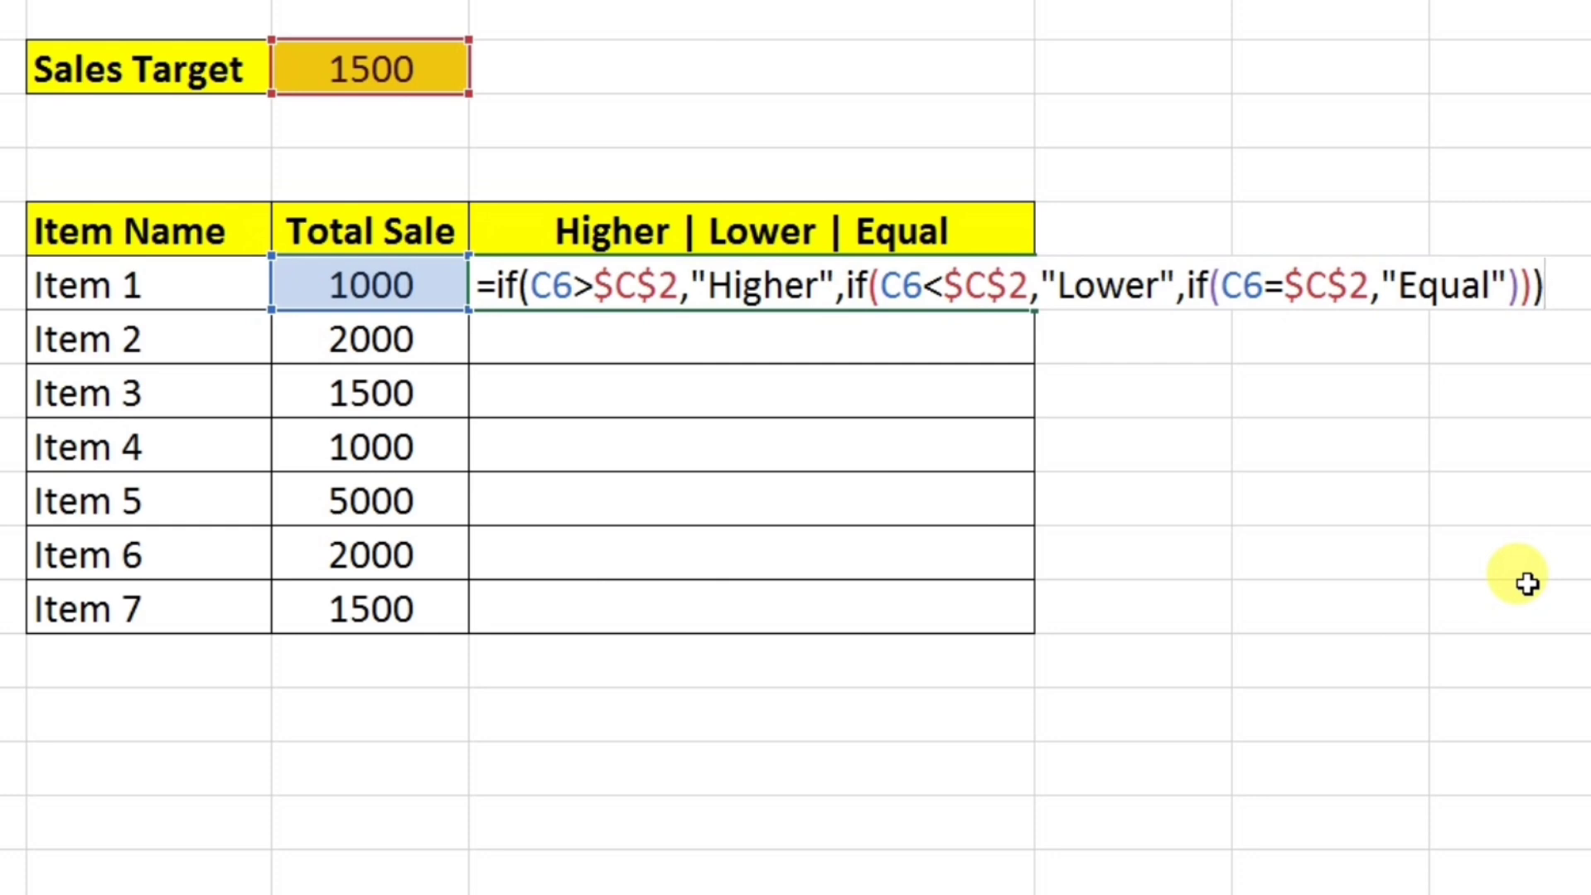
{"action": "key", "text": "Return"}
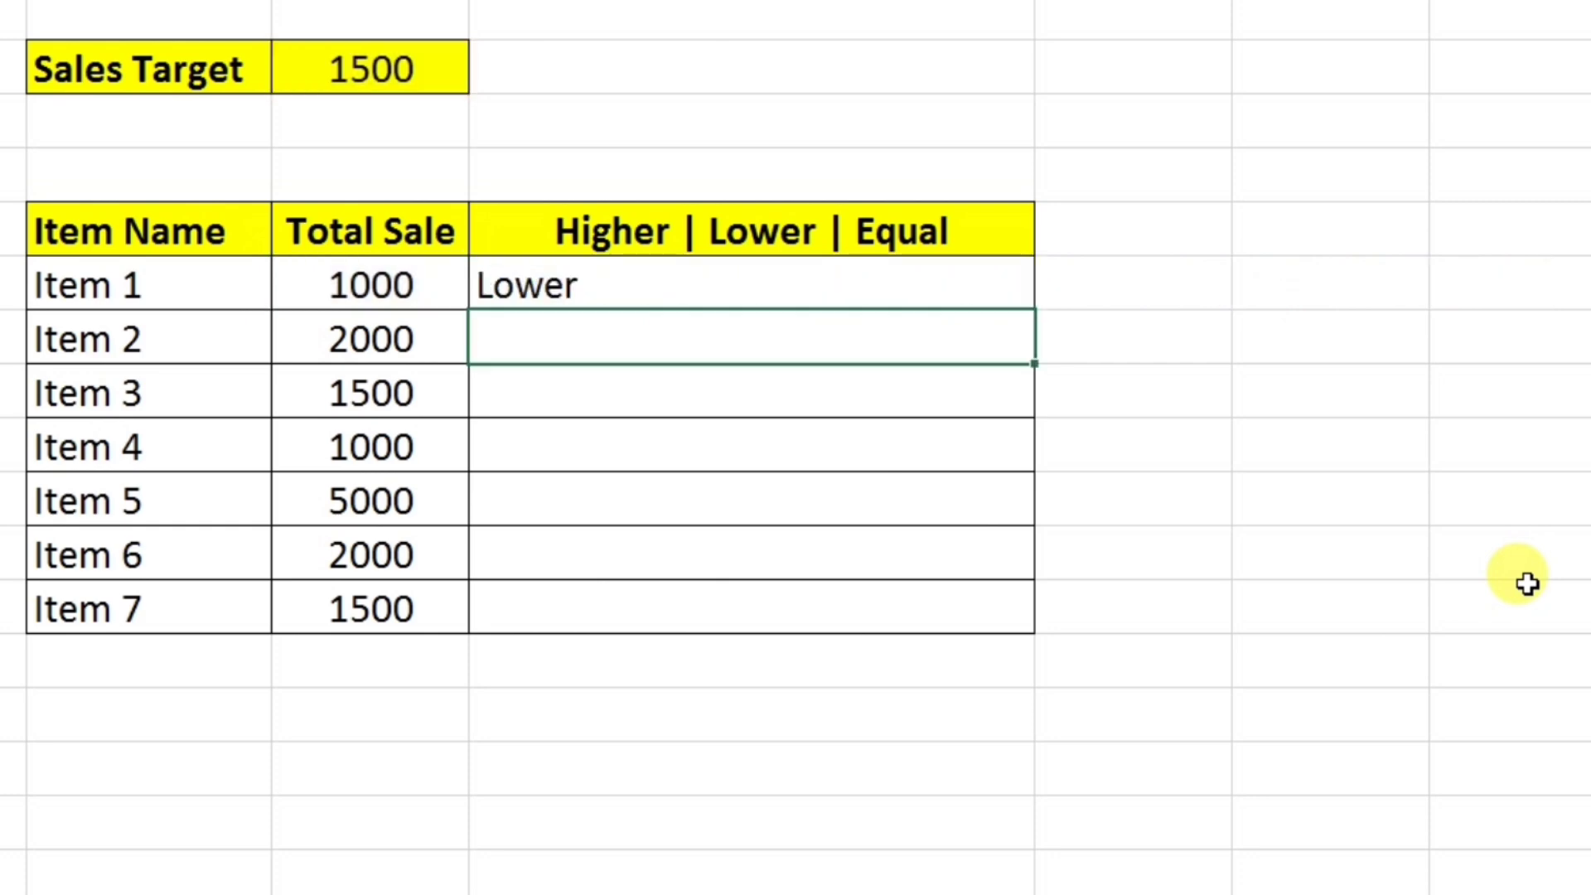
{"action": "left_click", "coordinate": [989, 281]}
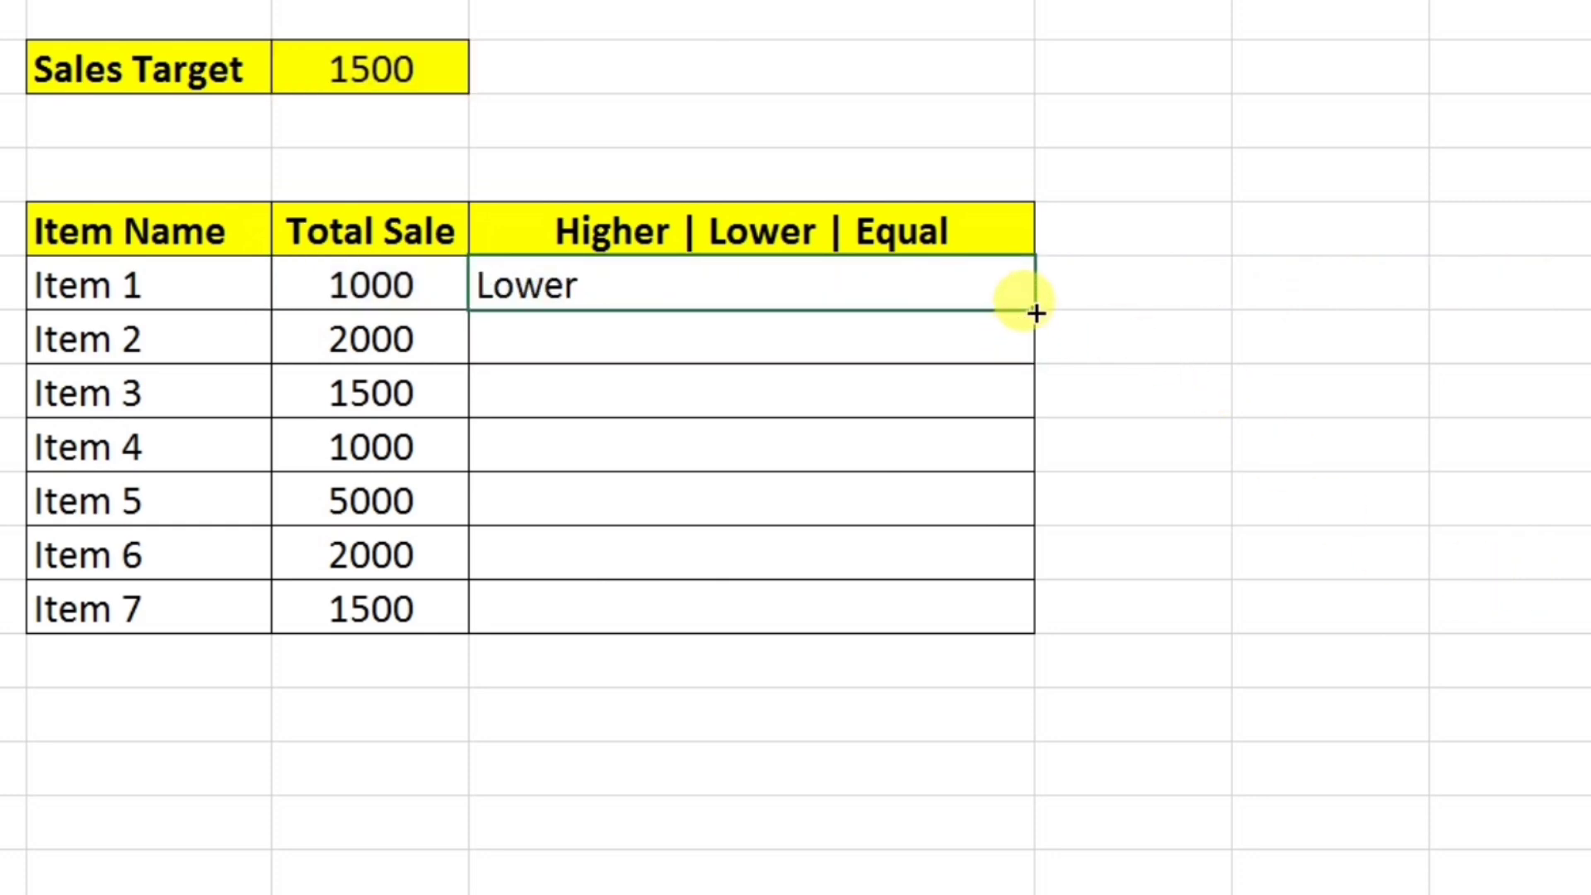
{"action": "left_click_drag", "start_coordinate": [1034, 309], "coordinate": [1034, 650]}
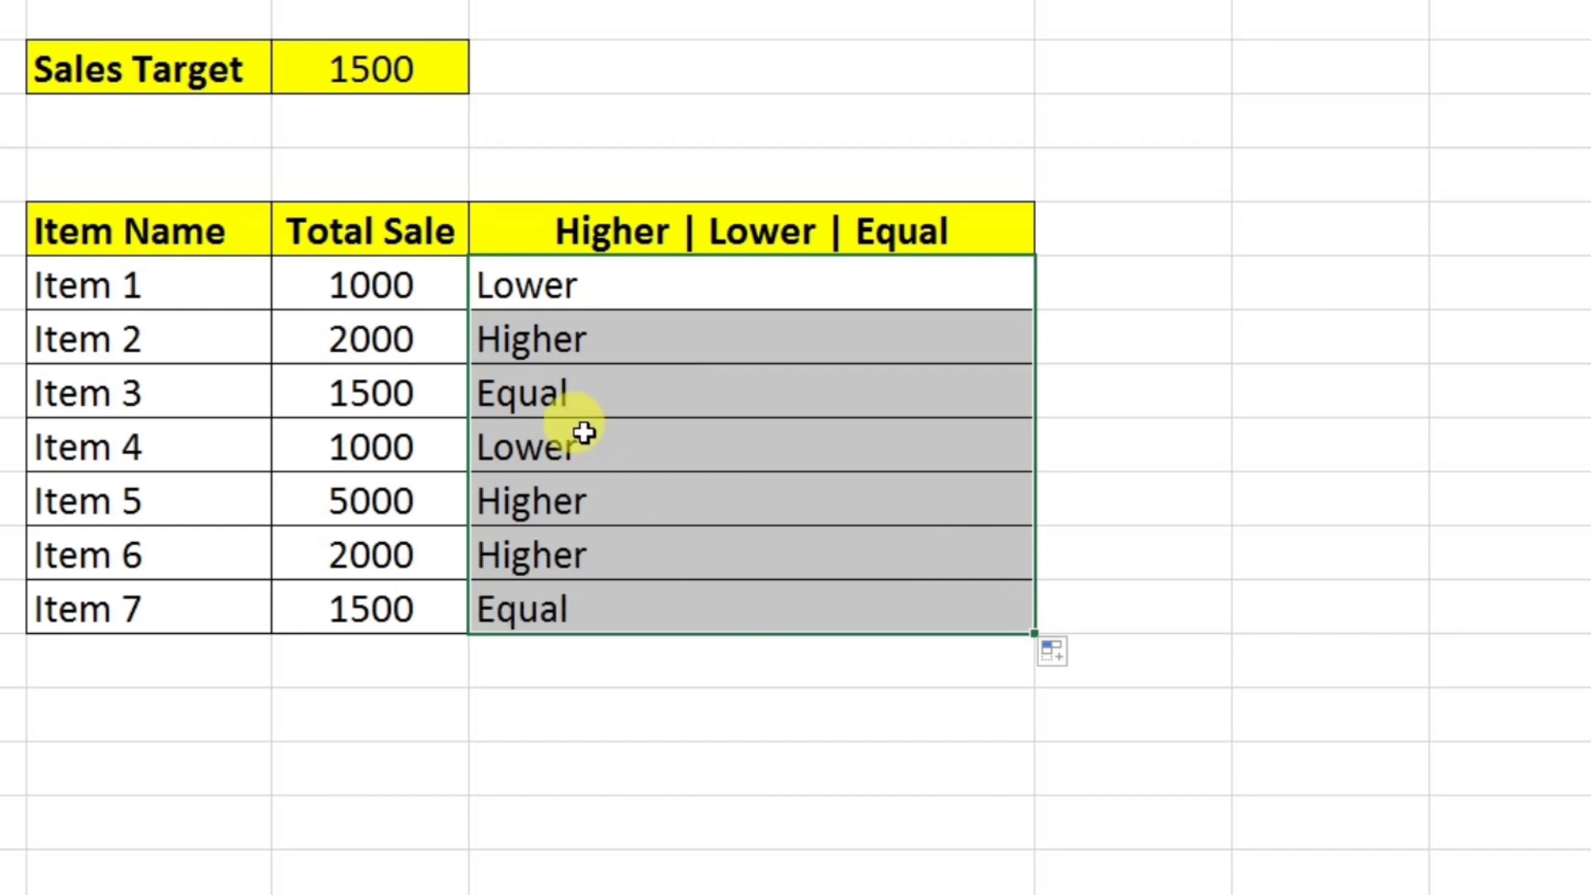
Compare the total sales of items 1 to 3 with the sales target and their resulting labels.
{"action": "left_click", "coordinate": [332, 341]}
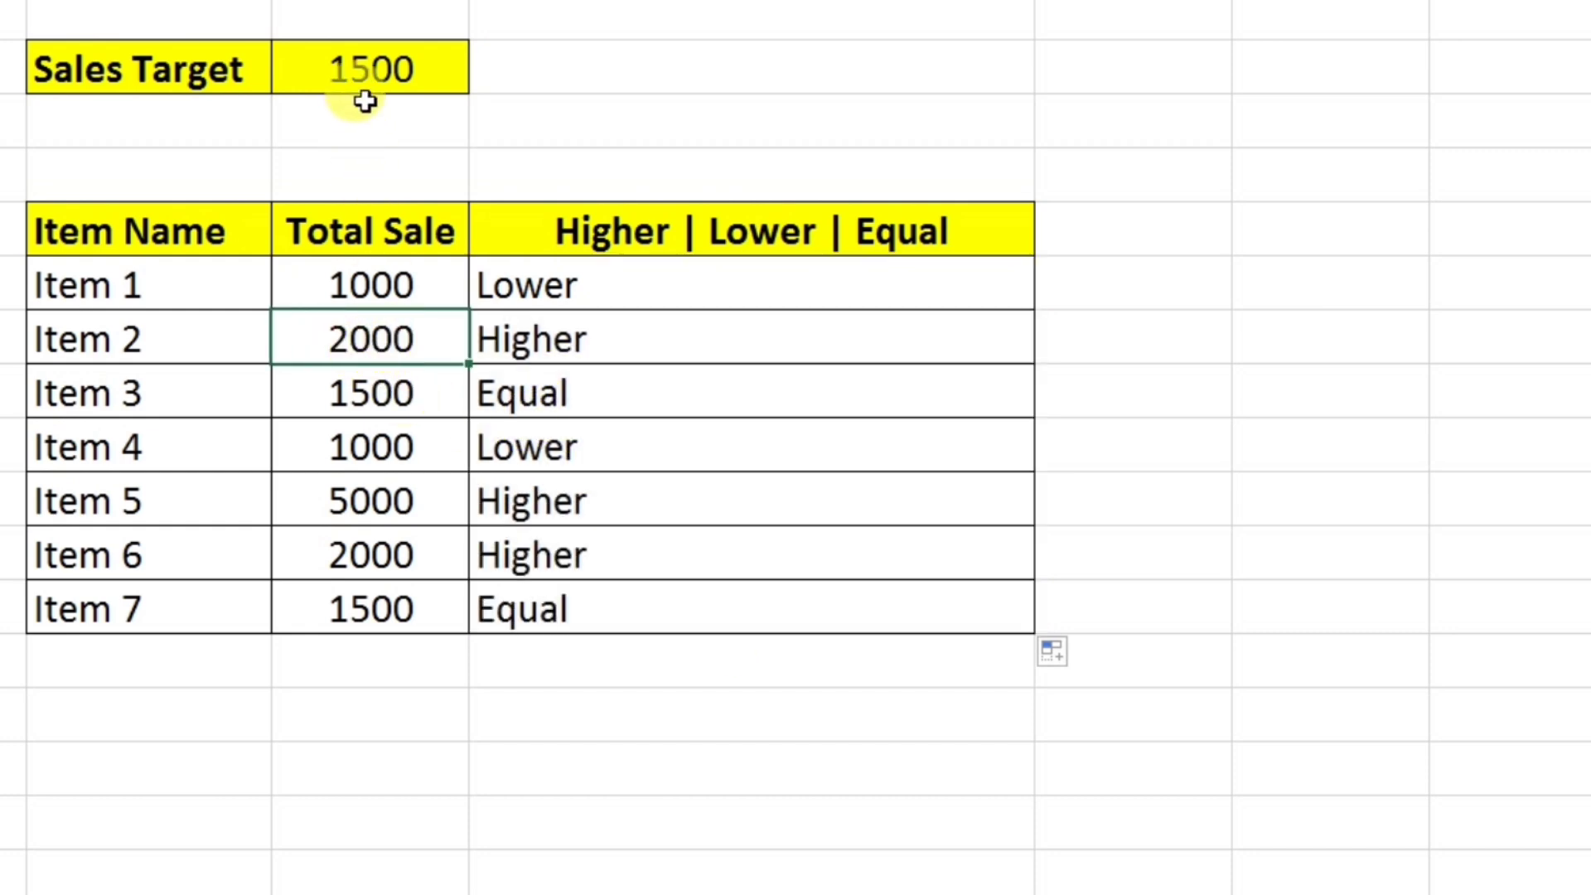
{"action": "left_click", "coordinate": [549, 333]}
{"action": "left_click", "coordinate": [349, 265]}
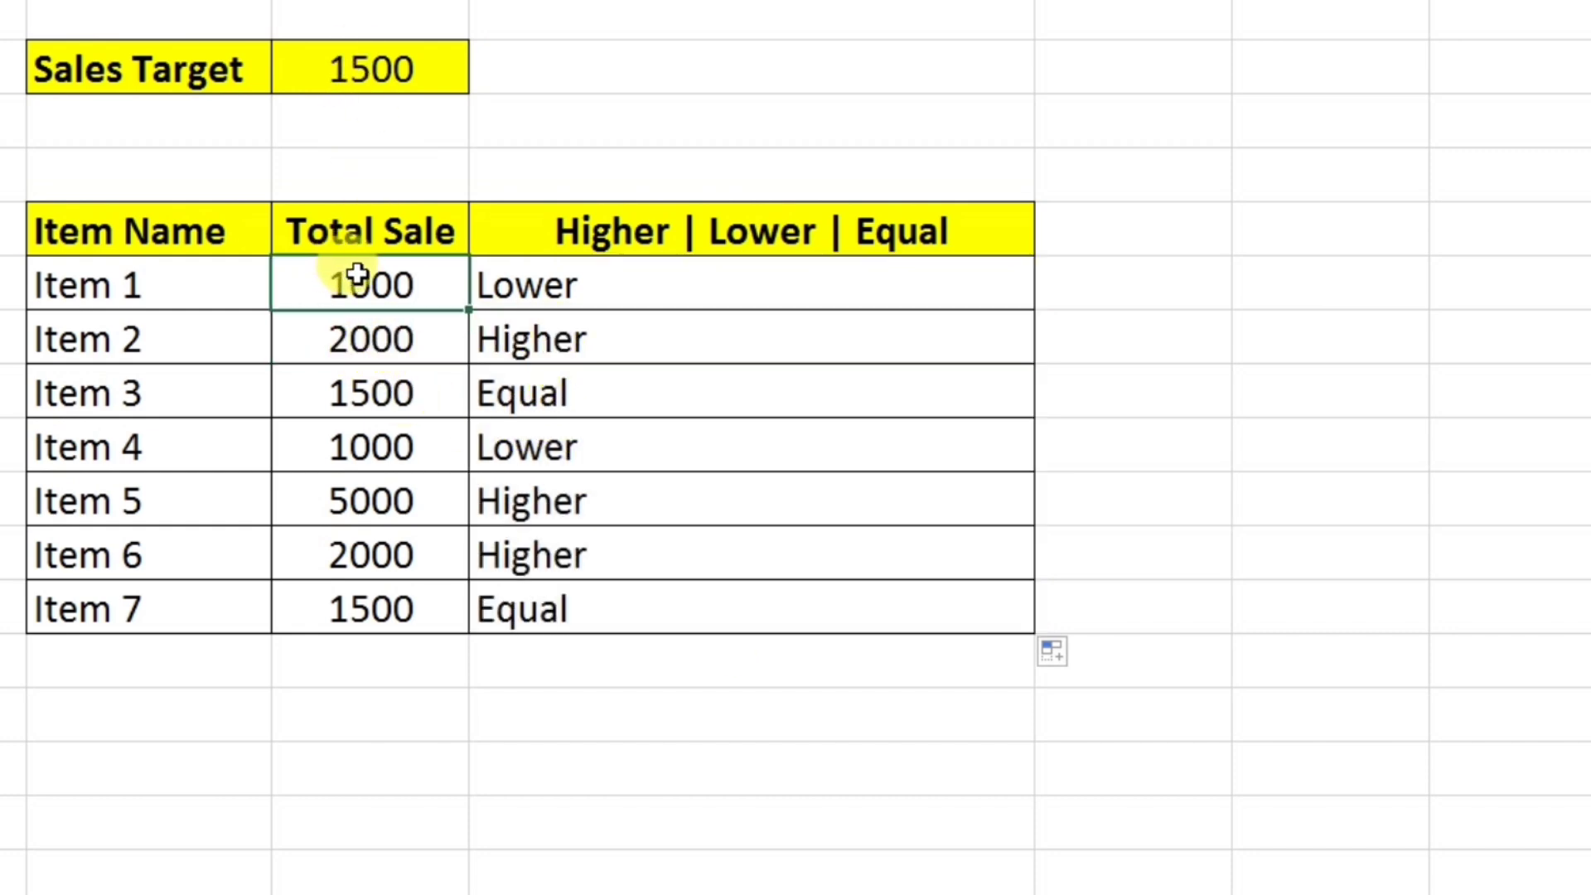
{"action": "left_click", "coordinate": [529, 275]}
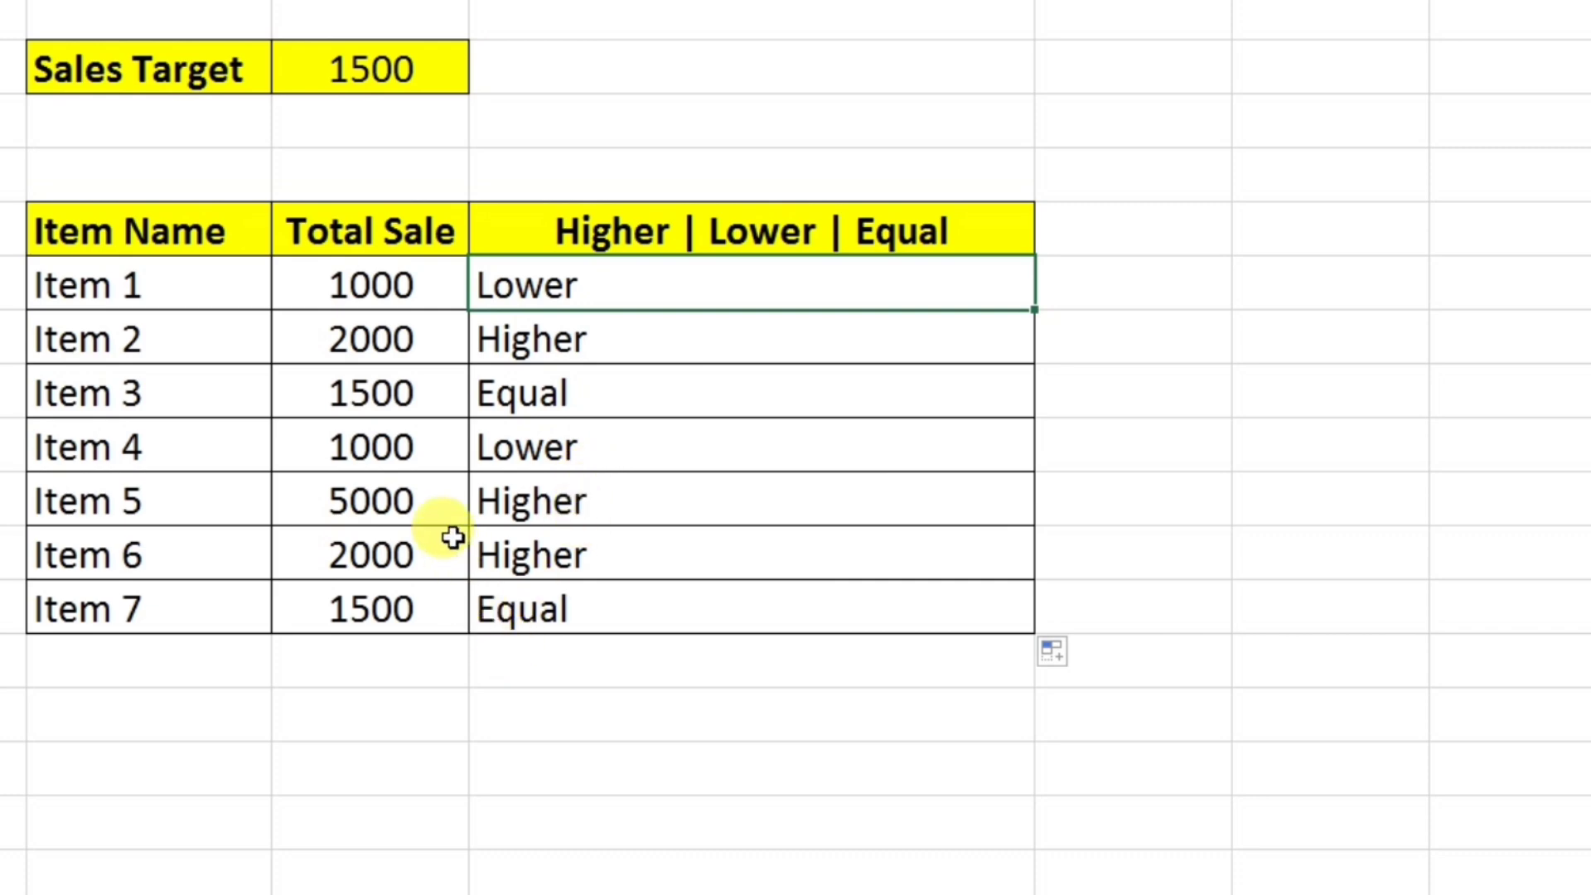
{"action": "left_click", "coordinate": [381, 395]}
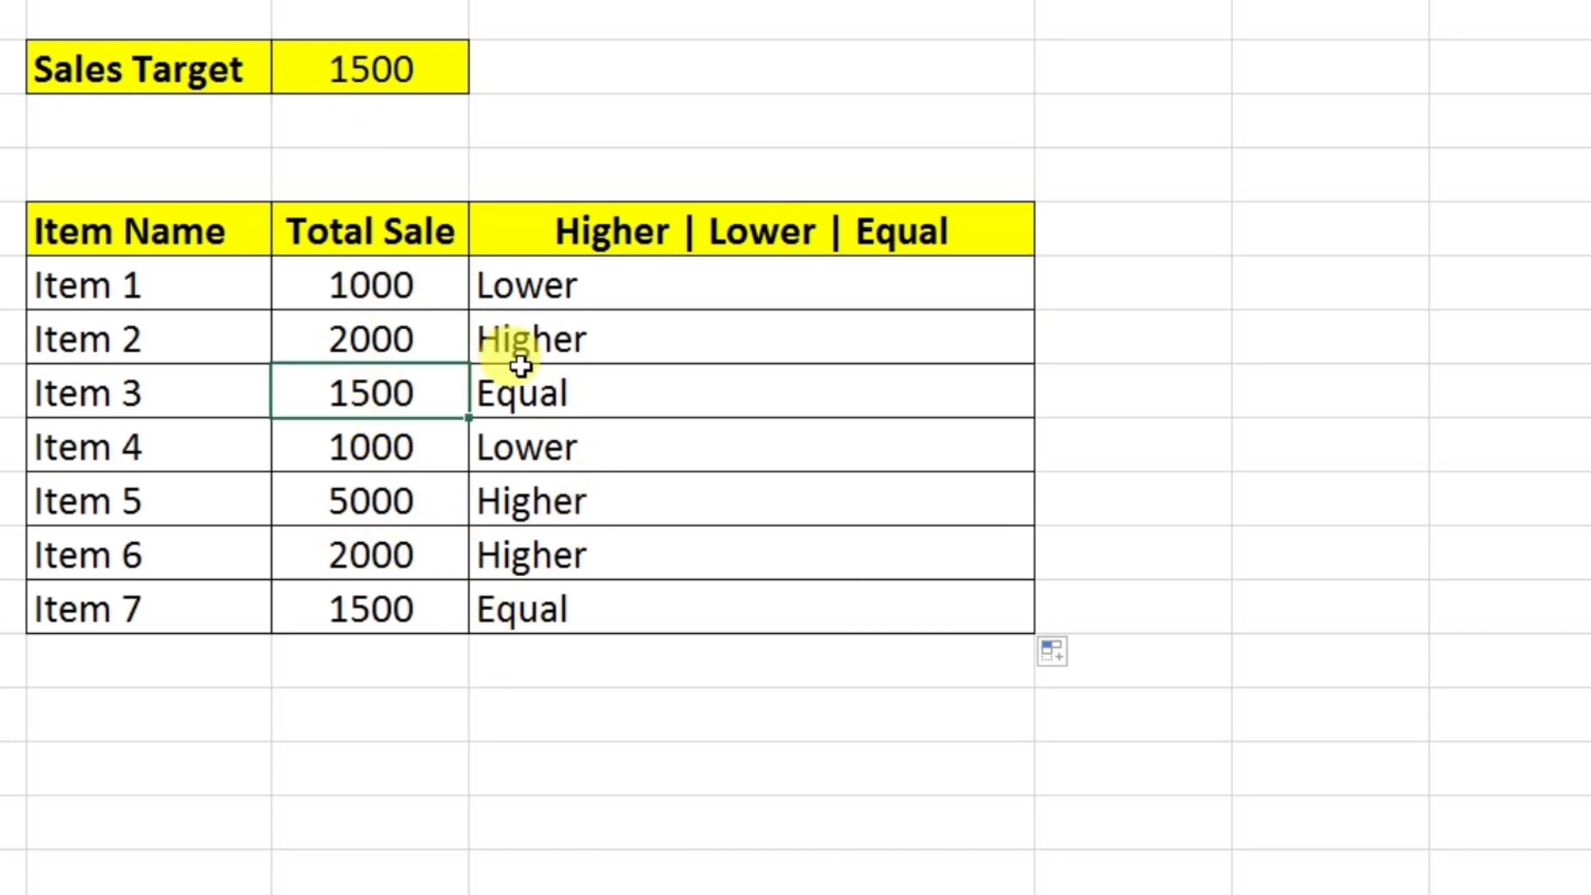
{"action": "left_click", "coordinate": [553, 394]}
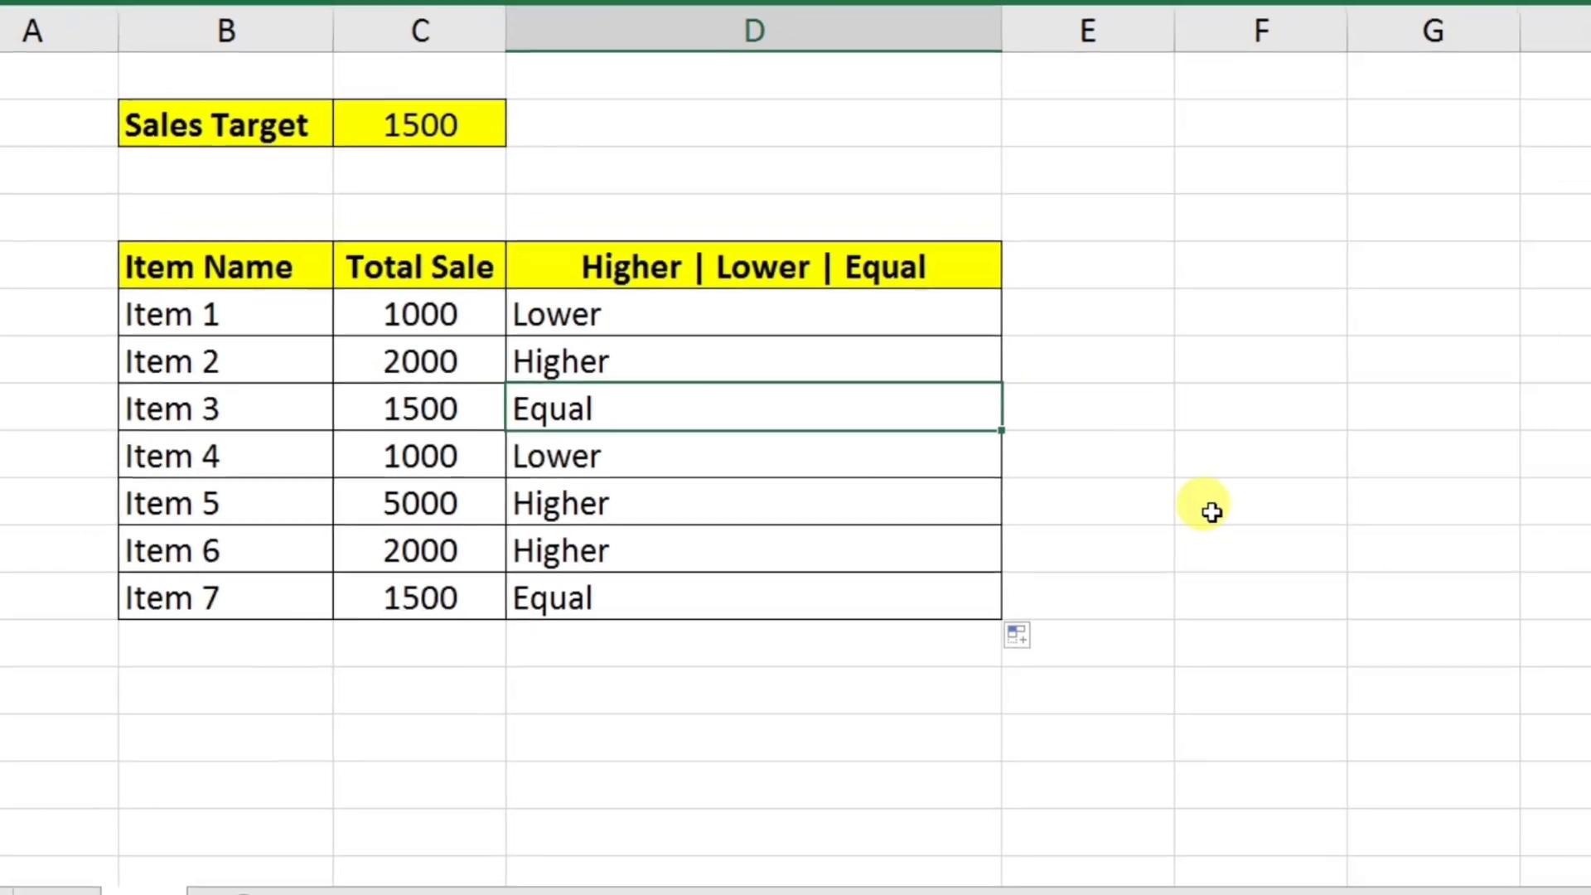
Clear the filled labels of items 2 to 7 in D7:D12.
{"action": "left_click", "coordinate": [799, 363]}
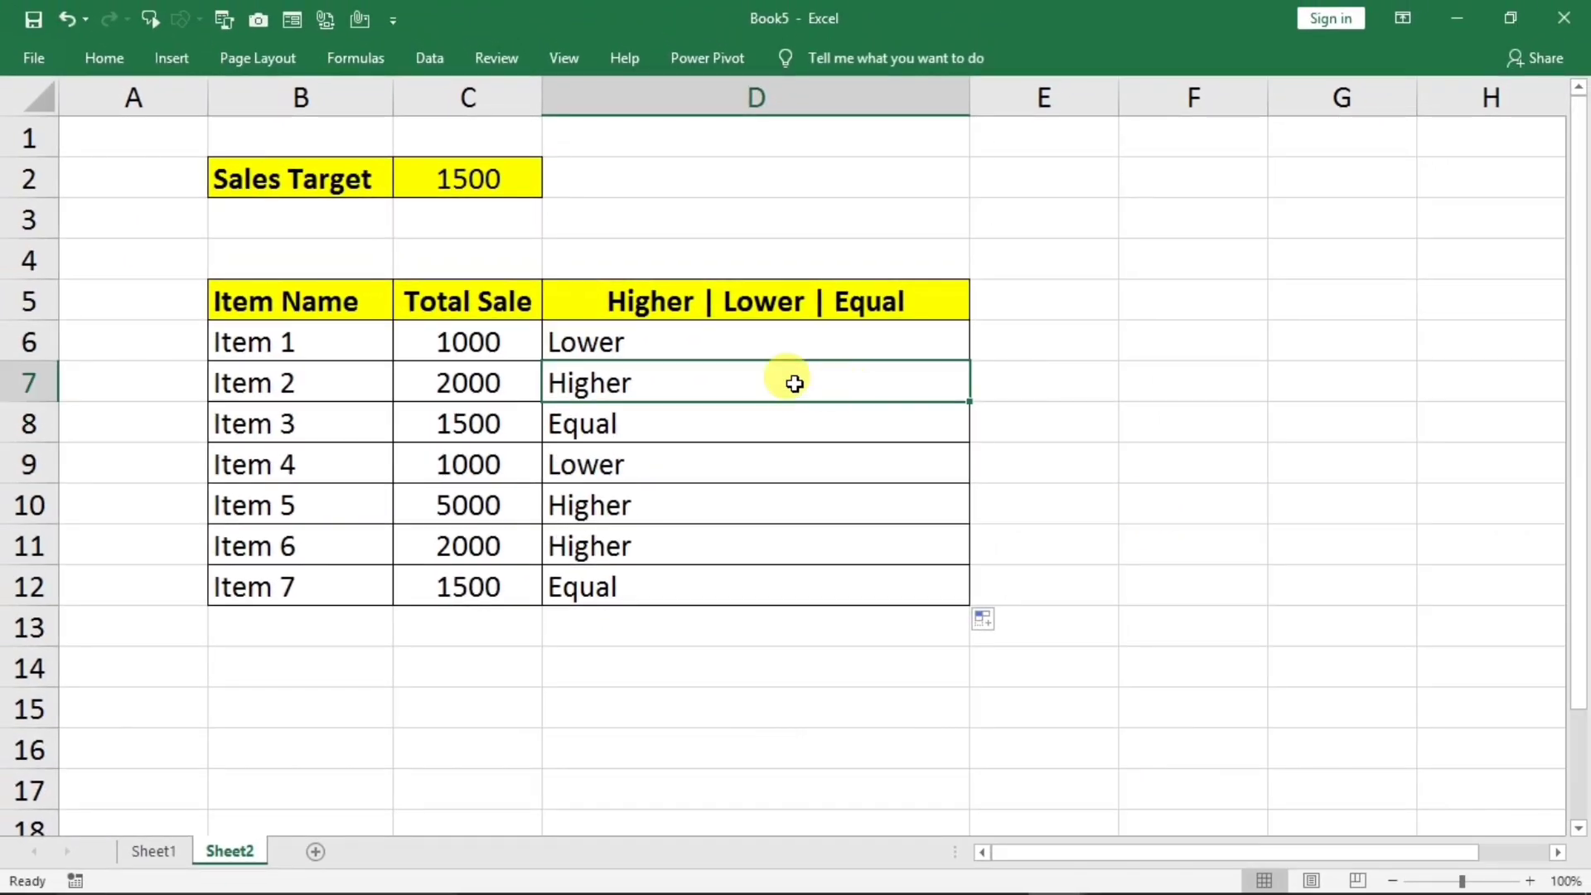
{"action": "left_click_drag", "start_coordinate": [795, 384], "coordinate": [800, 563]}
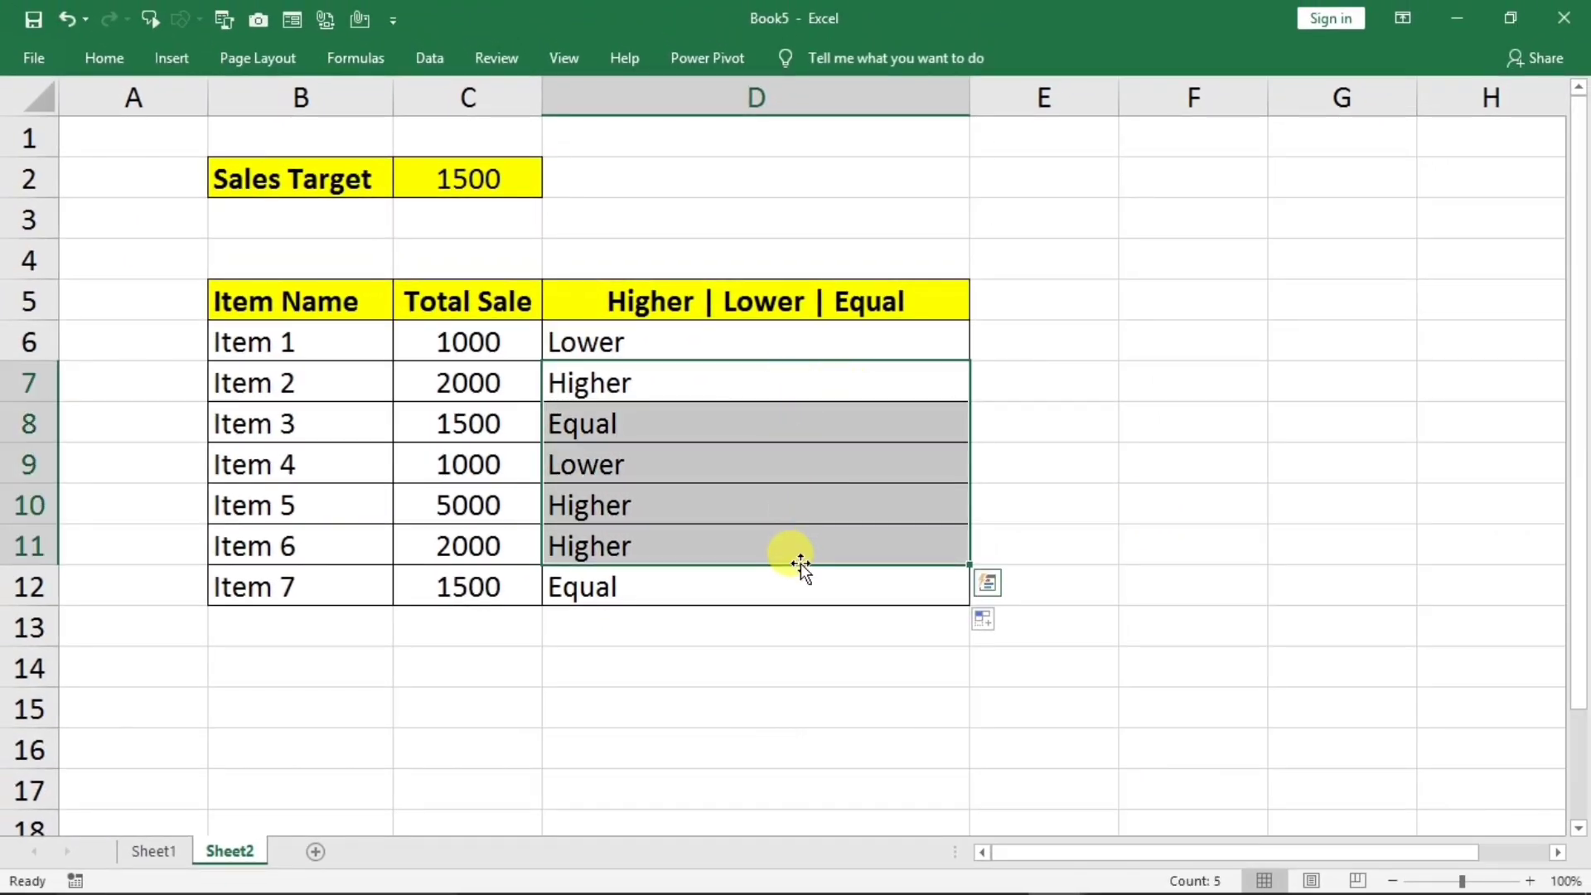
{"action": "key", "text": "Delete"}
{"action": "left_click", "coordinate": [735, 597]}
{"action": "key", "text": "Delete"}
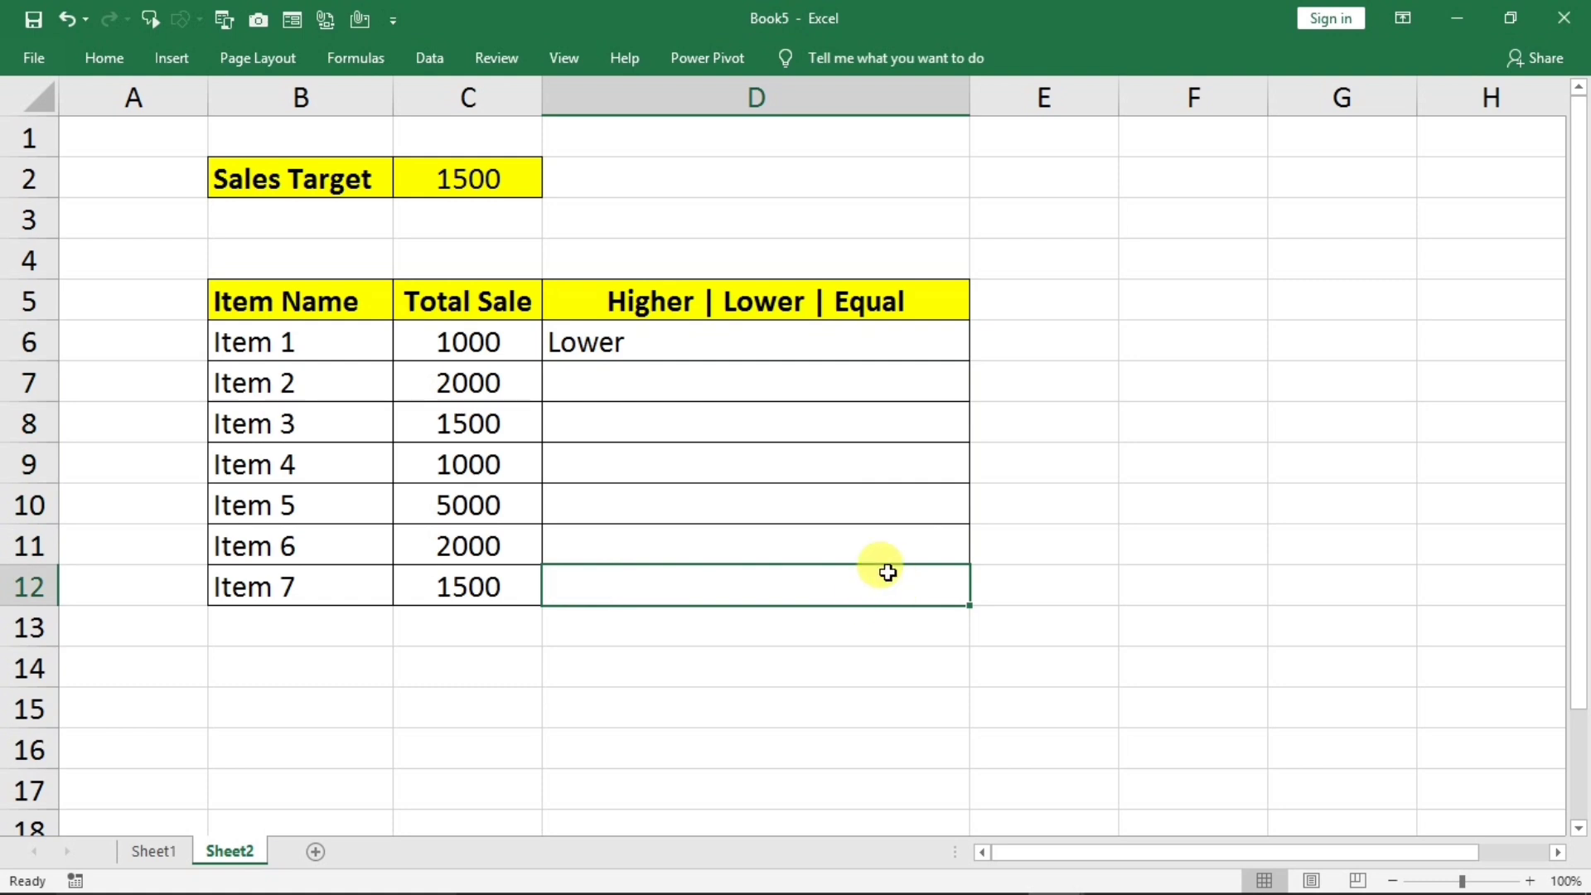
Start an IFS formula in D7 that returns "Higher" when C7 is greater than the absolute reference $C$2.
{"action": "left_click", "coordinate": [672, 344]}
{"action": "left_click", "coordinate": [598, 387]}
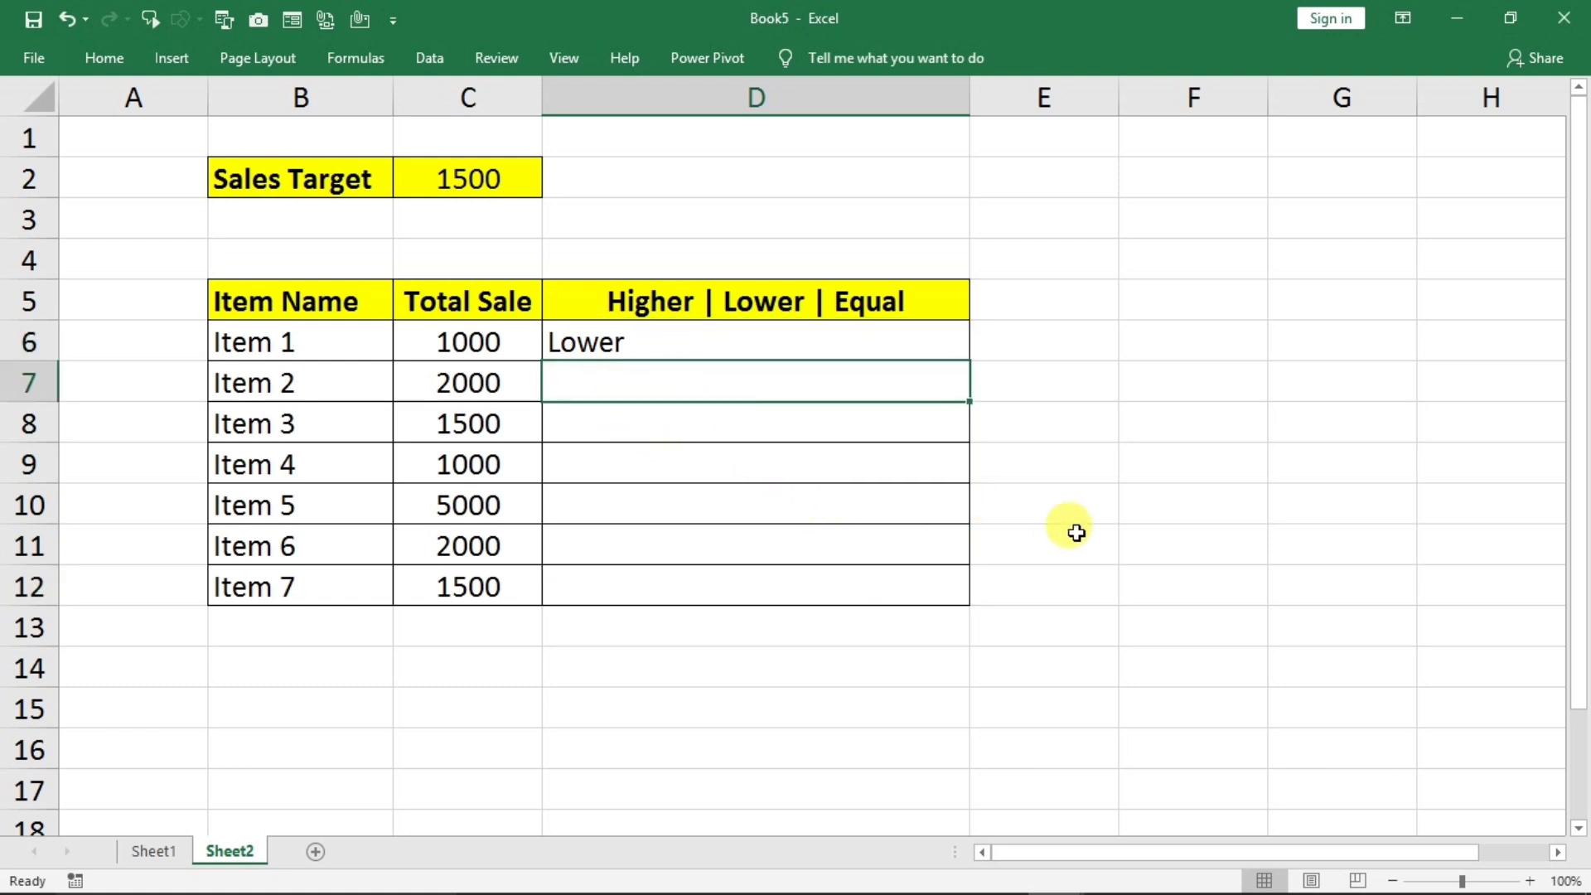
{"action": "type", "text": "=i"}
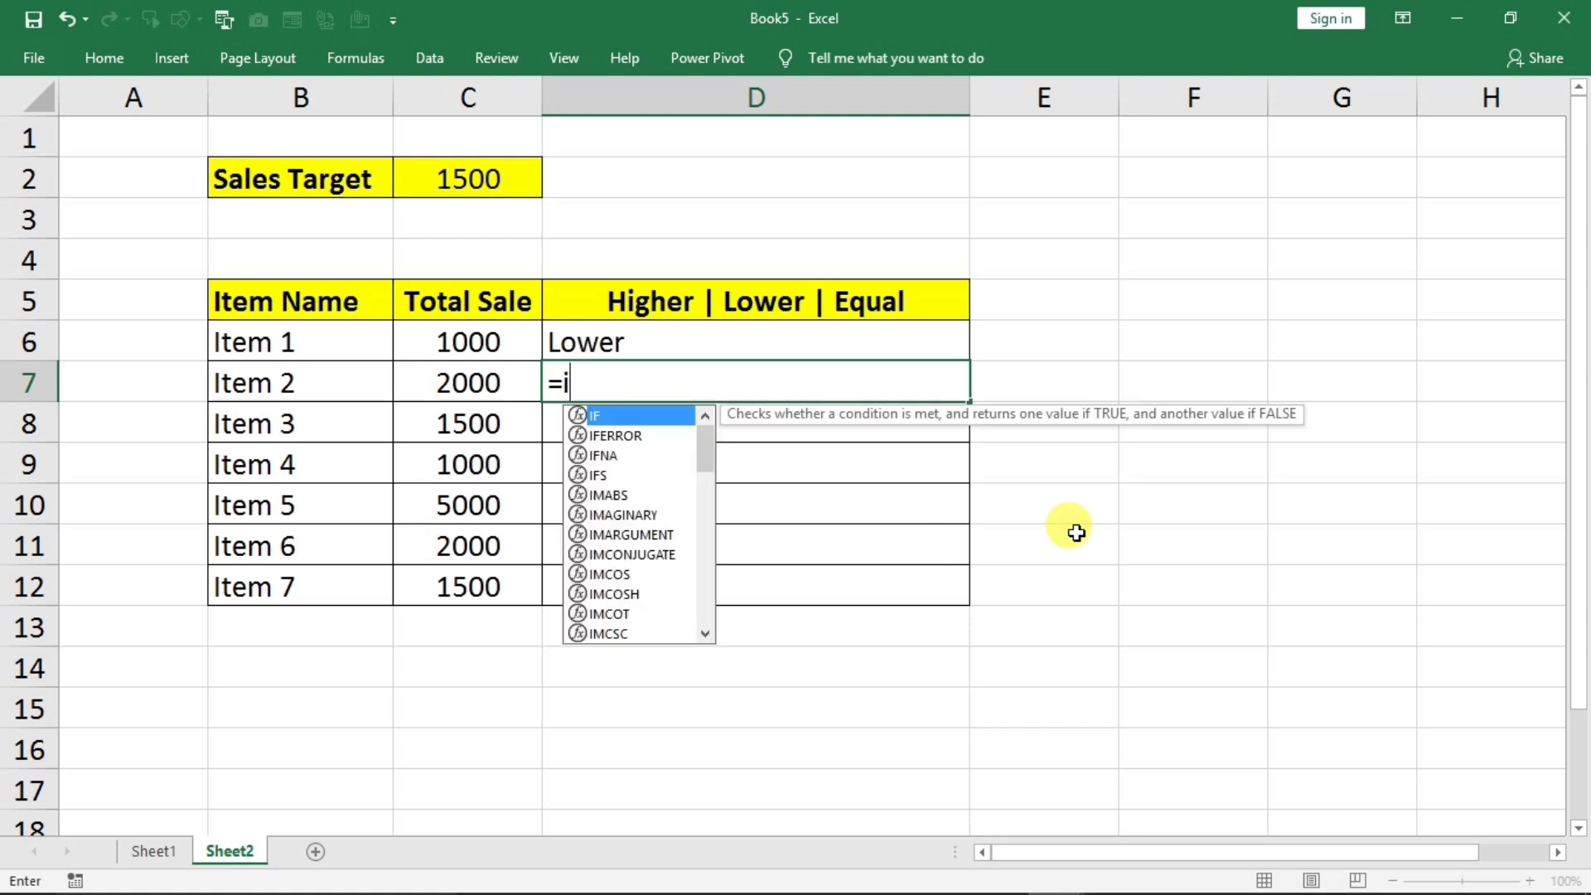
{"action": "type", "text": "fs("}
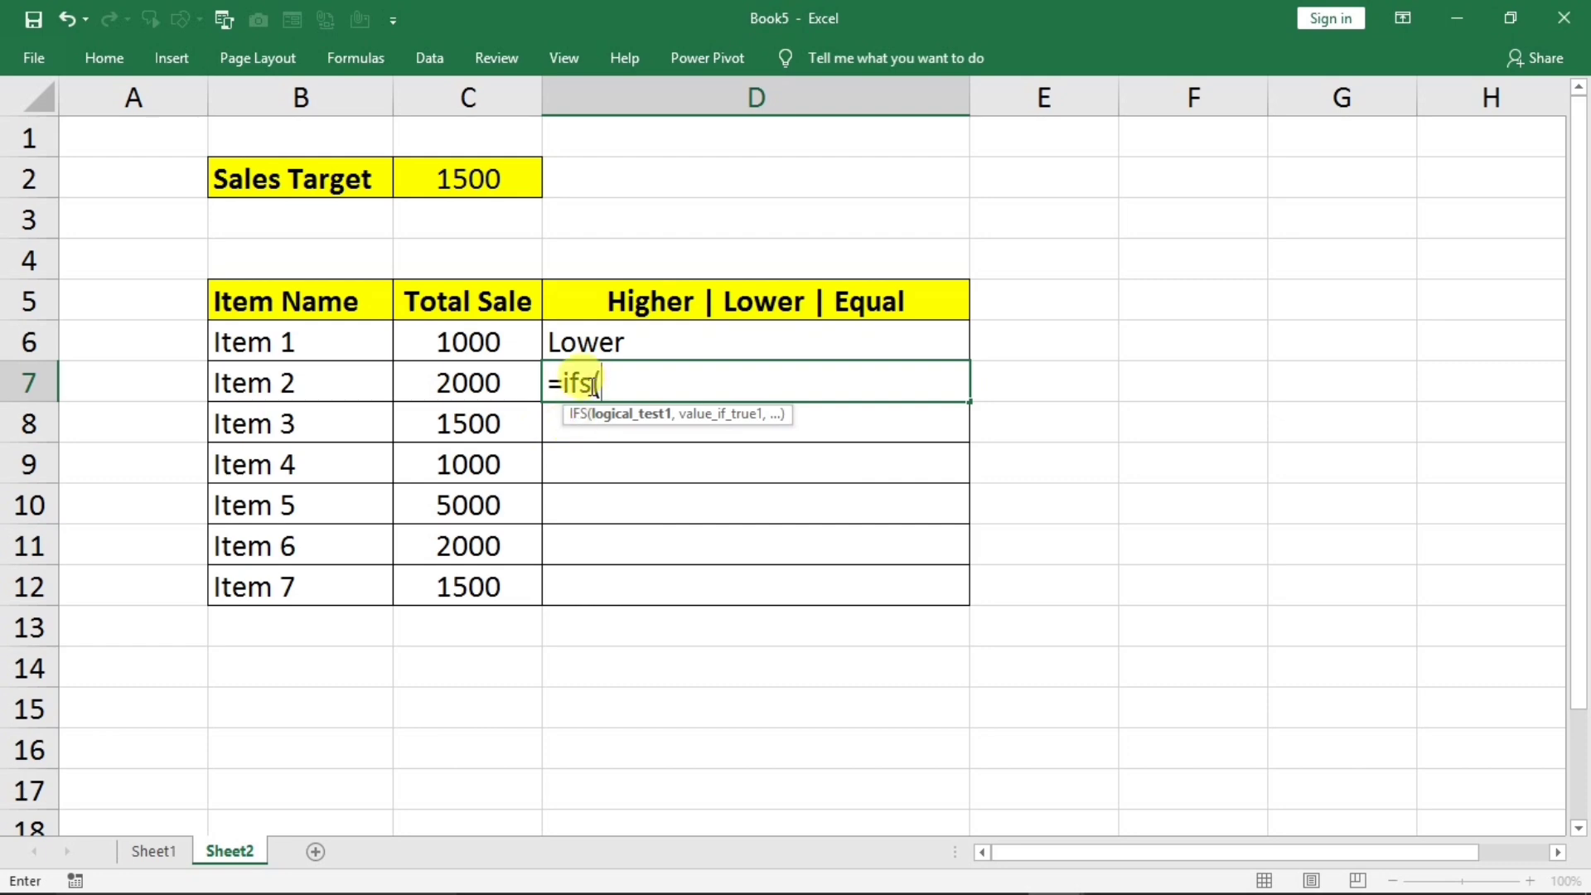
{"action": "left_click", "coordinate": [461, 383]}
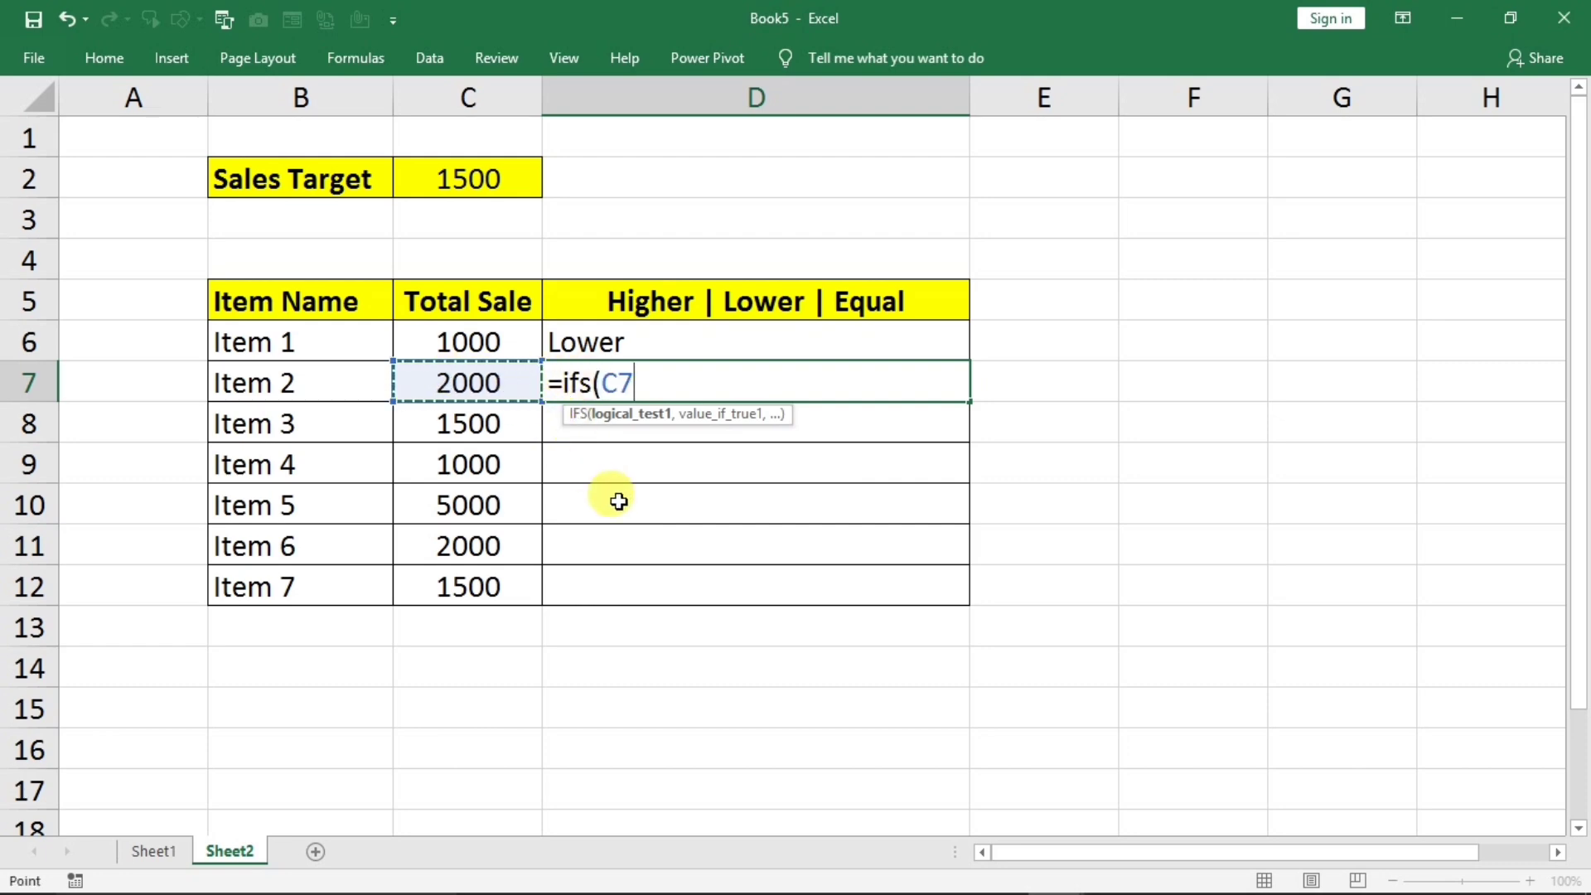
{"action": "type", "text": ">"}
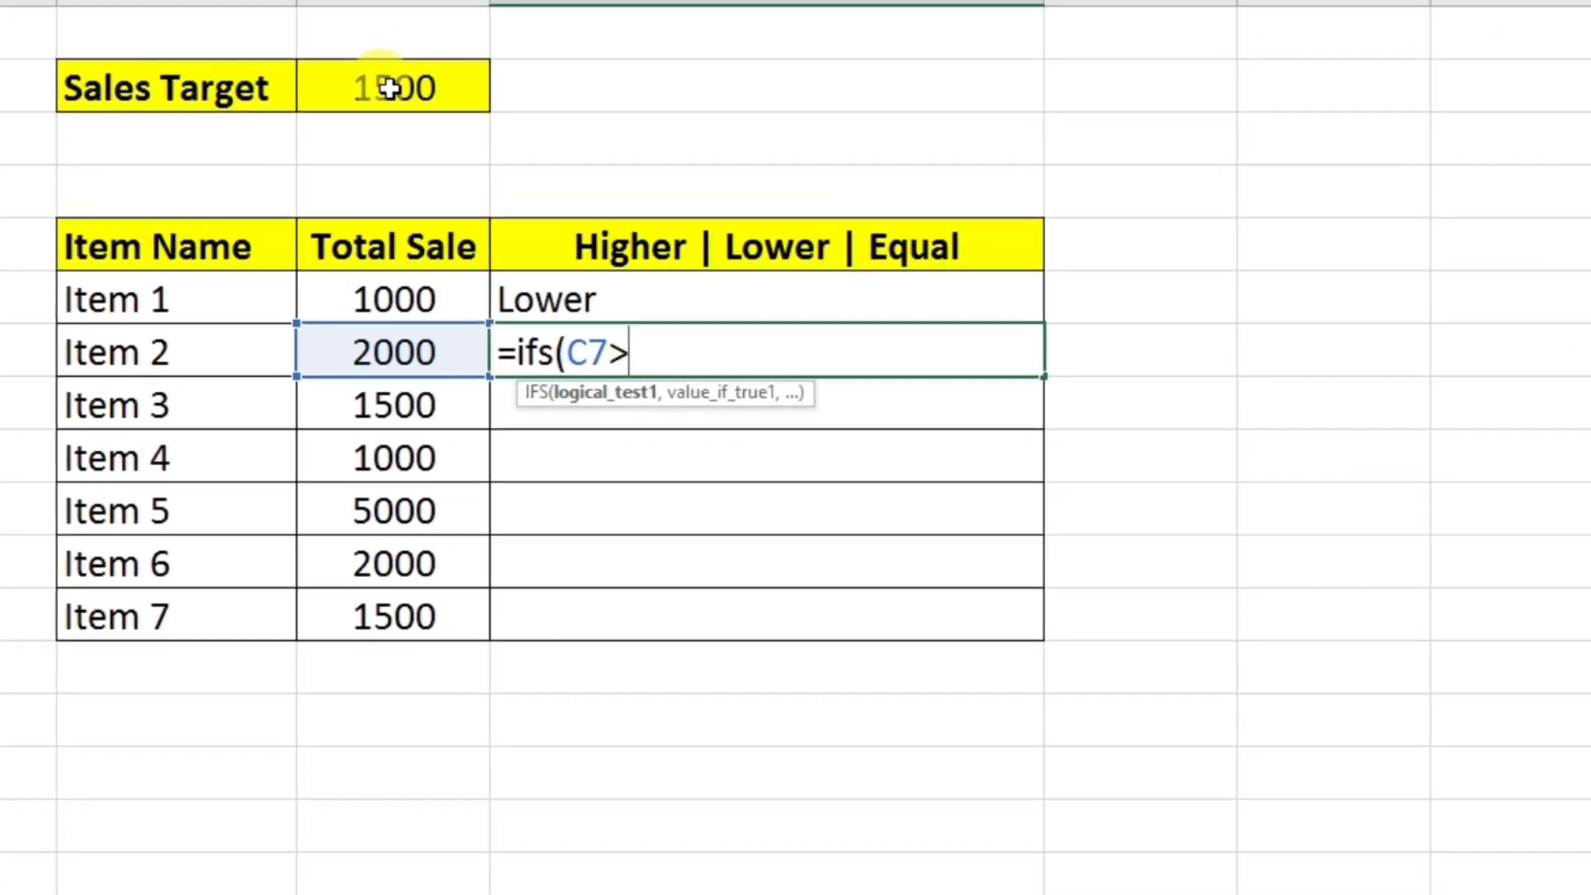
{"action": "left_click", "coordinate": [454, 166]}
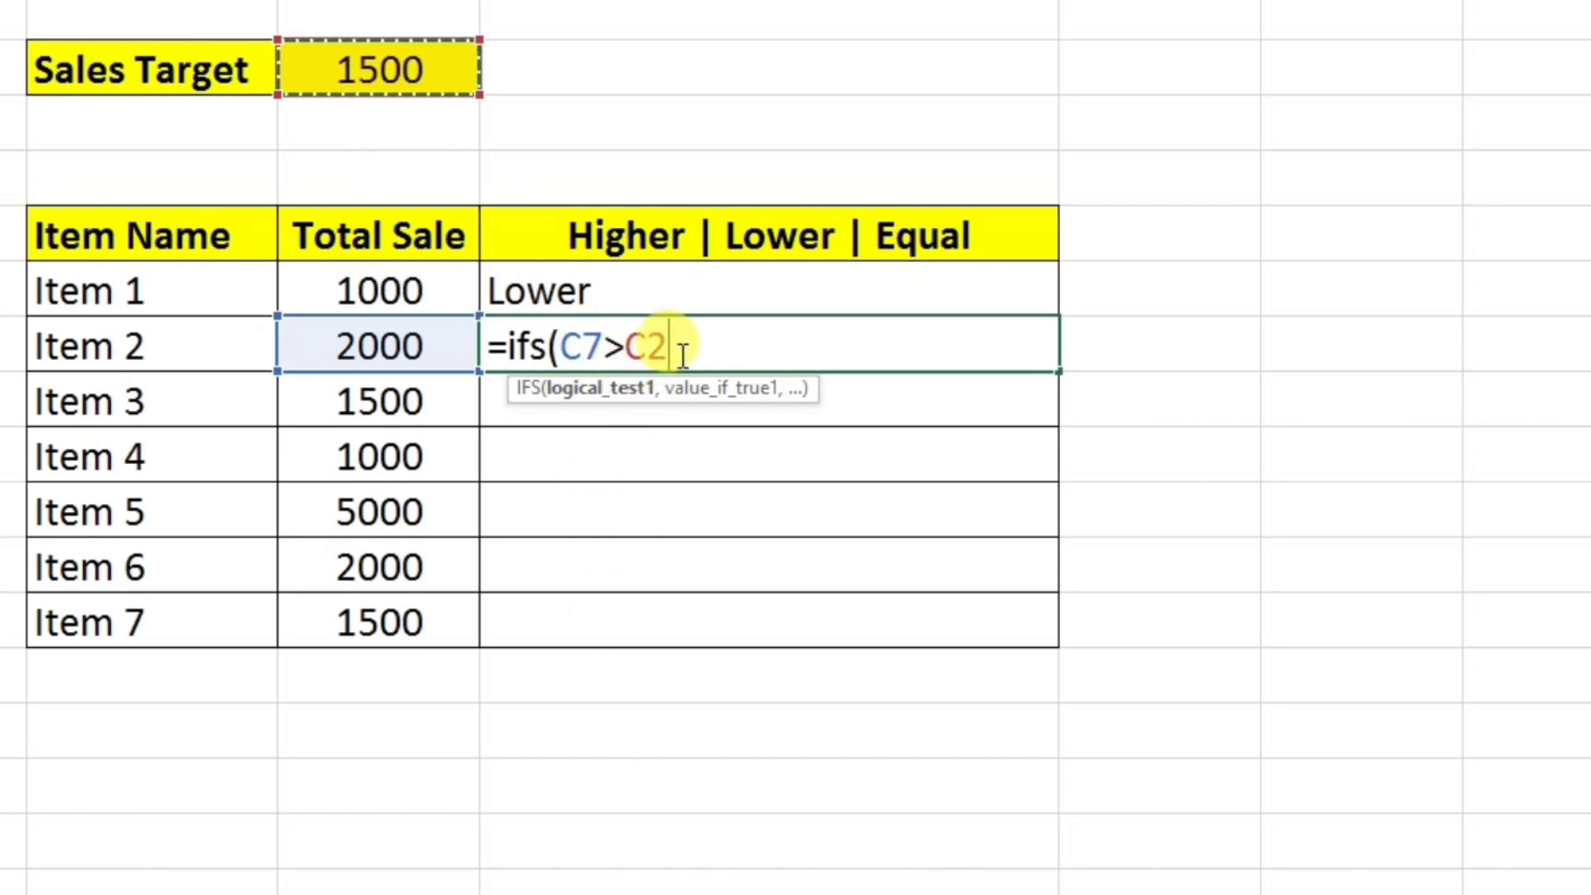
{"action": "key", "text": "F4"}
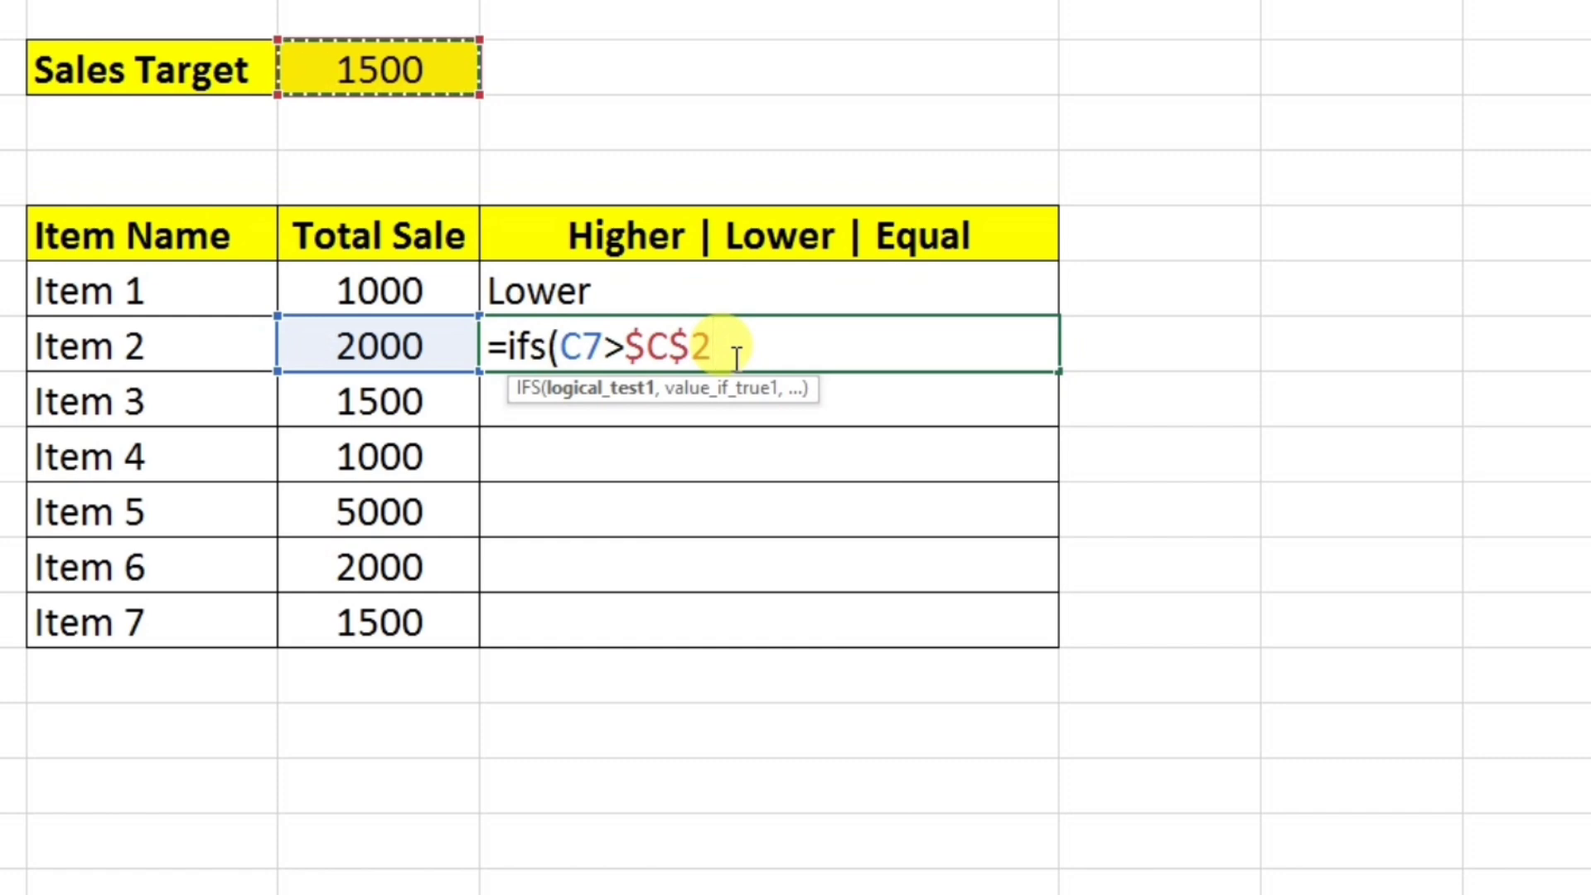
{"action": "left_click", "coordinate": [737, 358]}
{"action": "type", "text": ",\"Higher"}
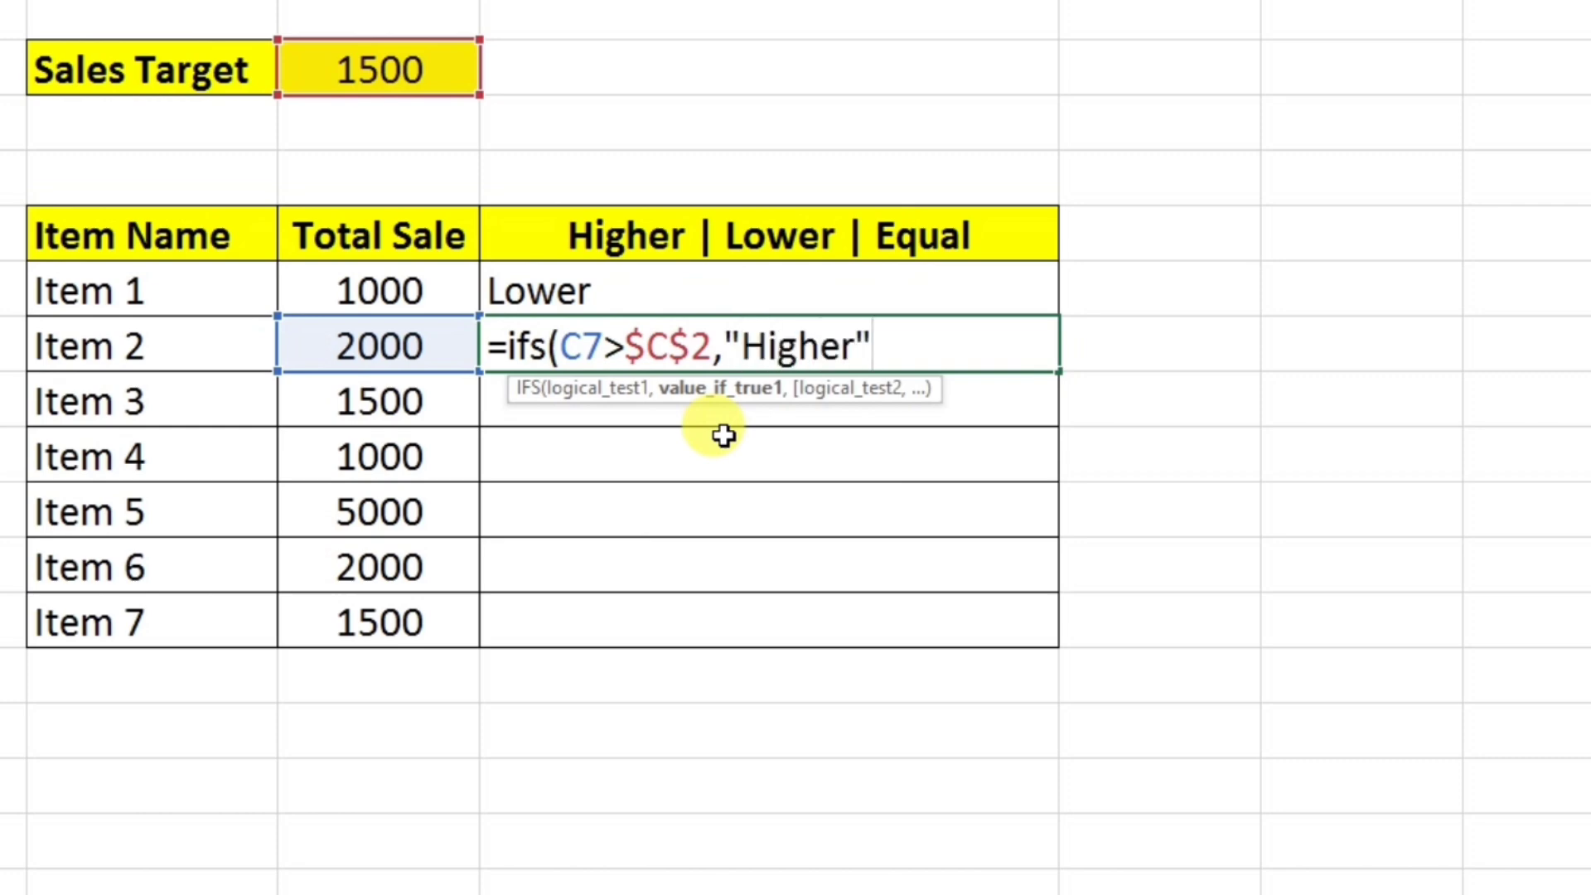
{"action": "type", "text": ","}
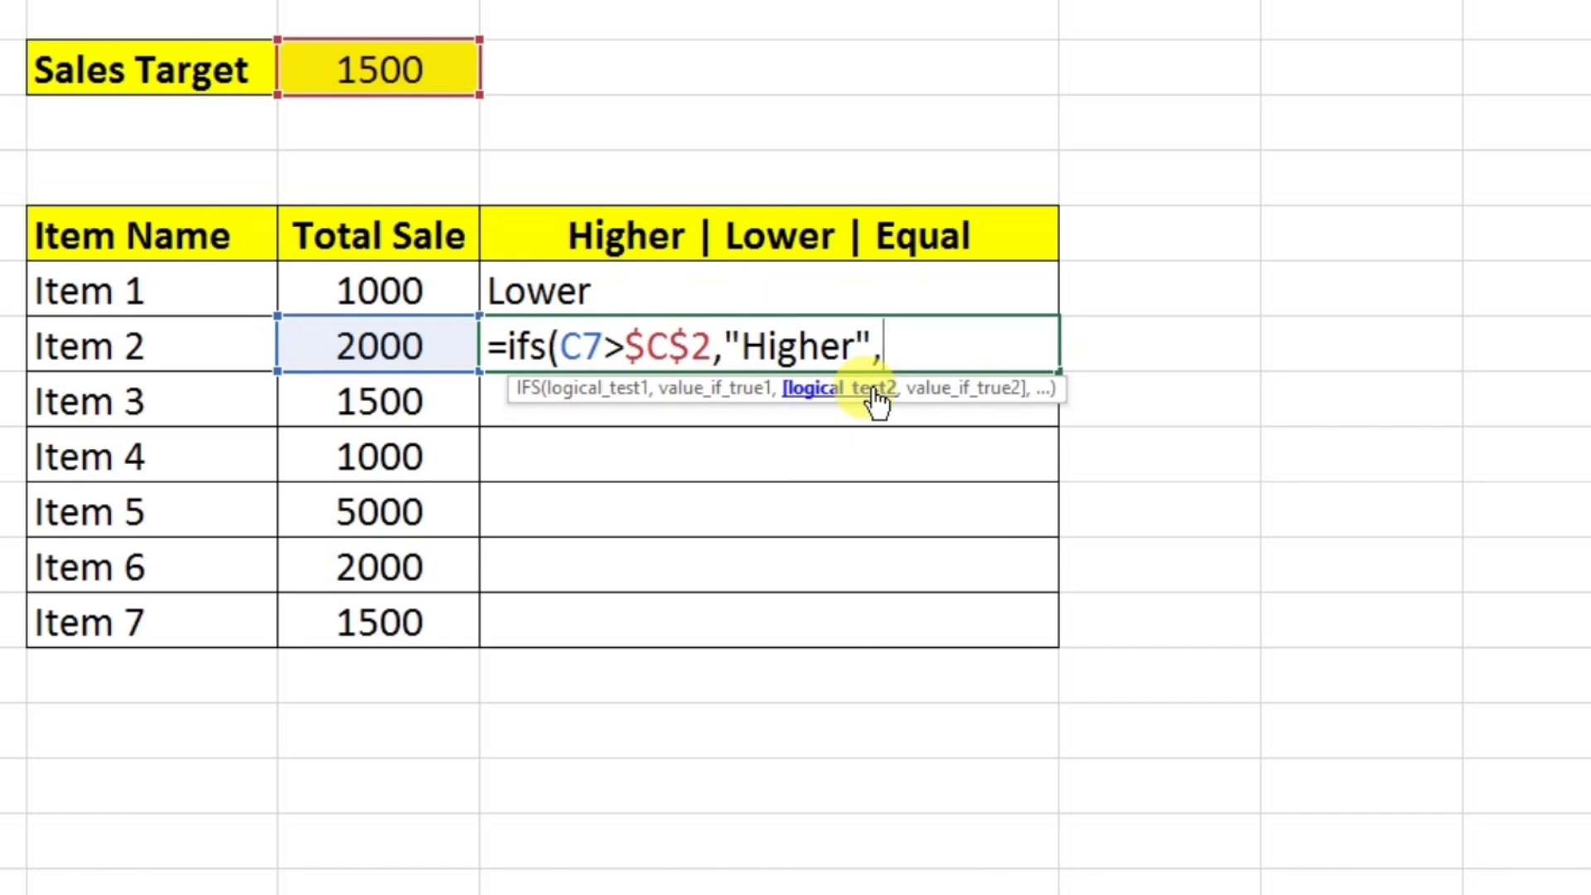
Add a second condition to the IFS formula, returning "Lower" when C7 is less than the absolute reference $C$2.
{"action": "left_click", "coordinate": [334, 350]}
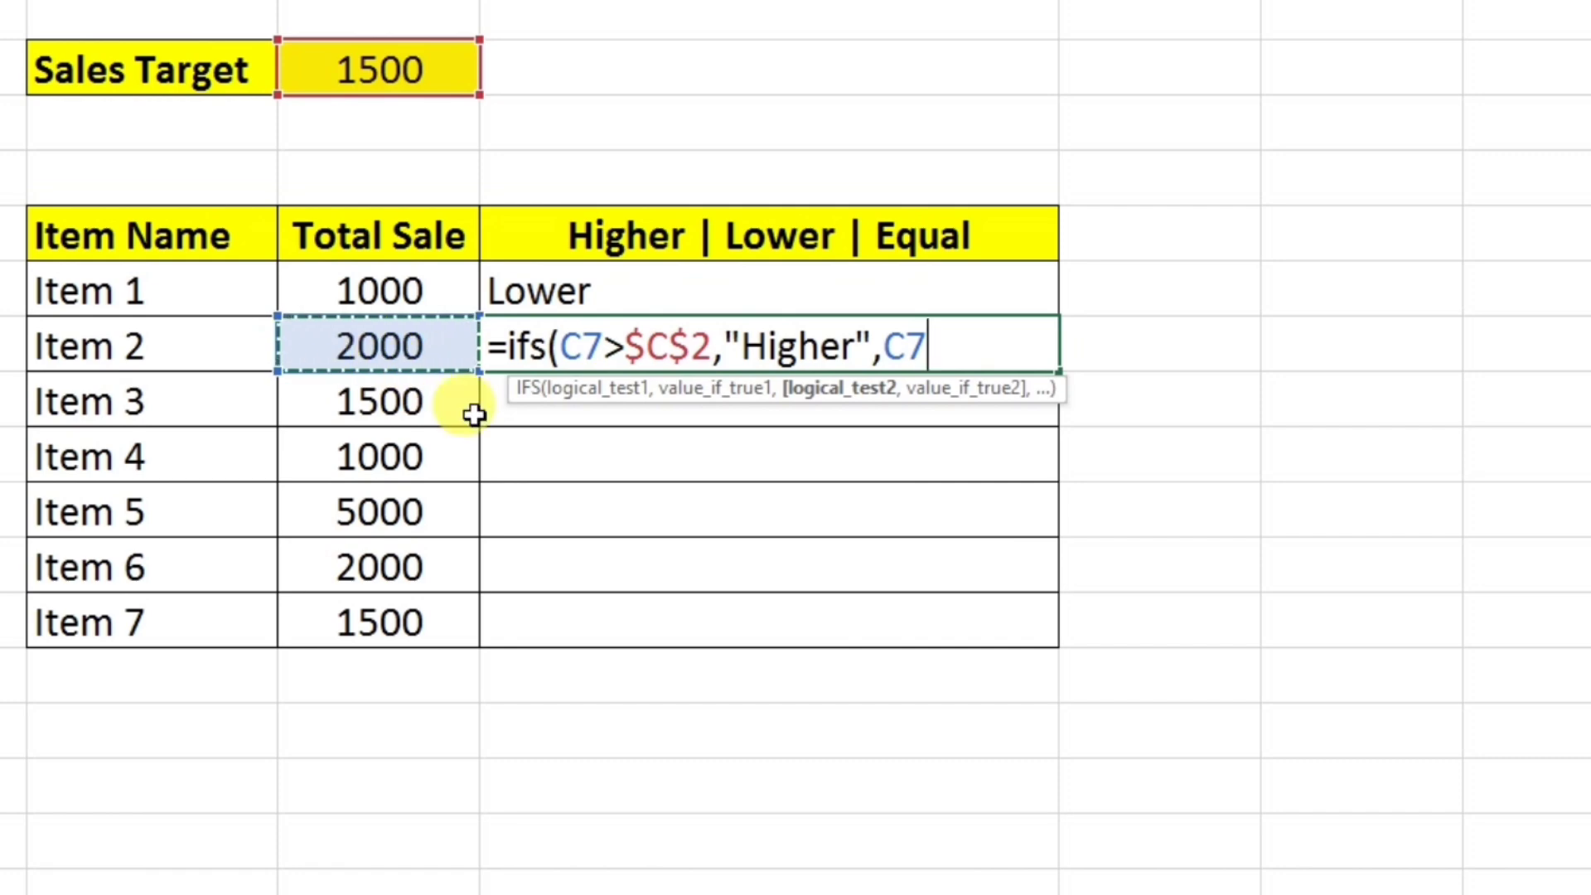
{"action": "type", "text": "<"}
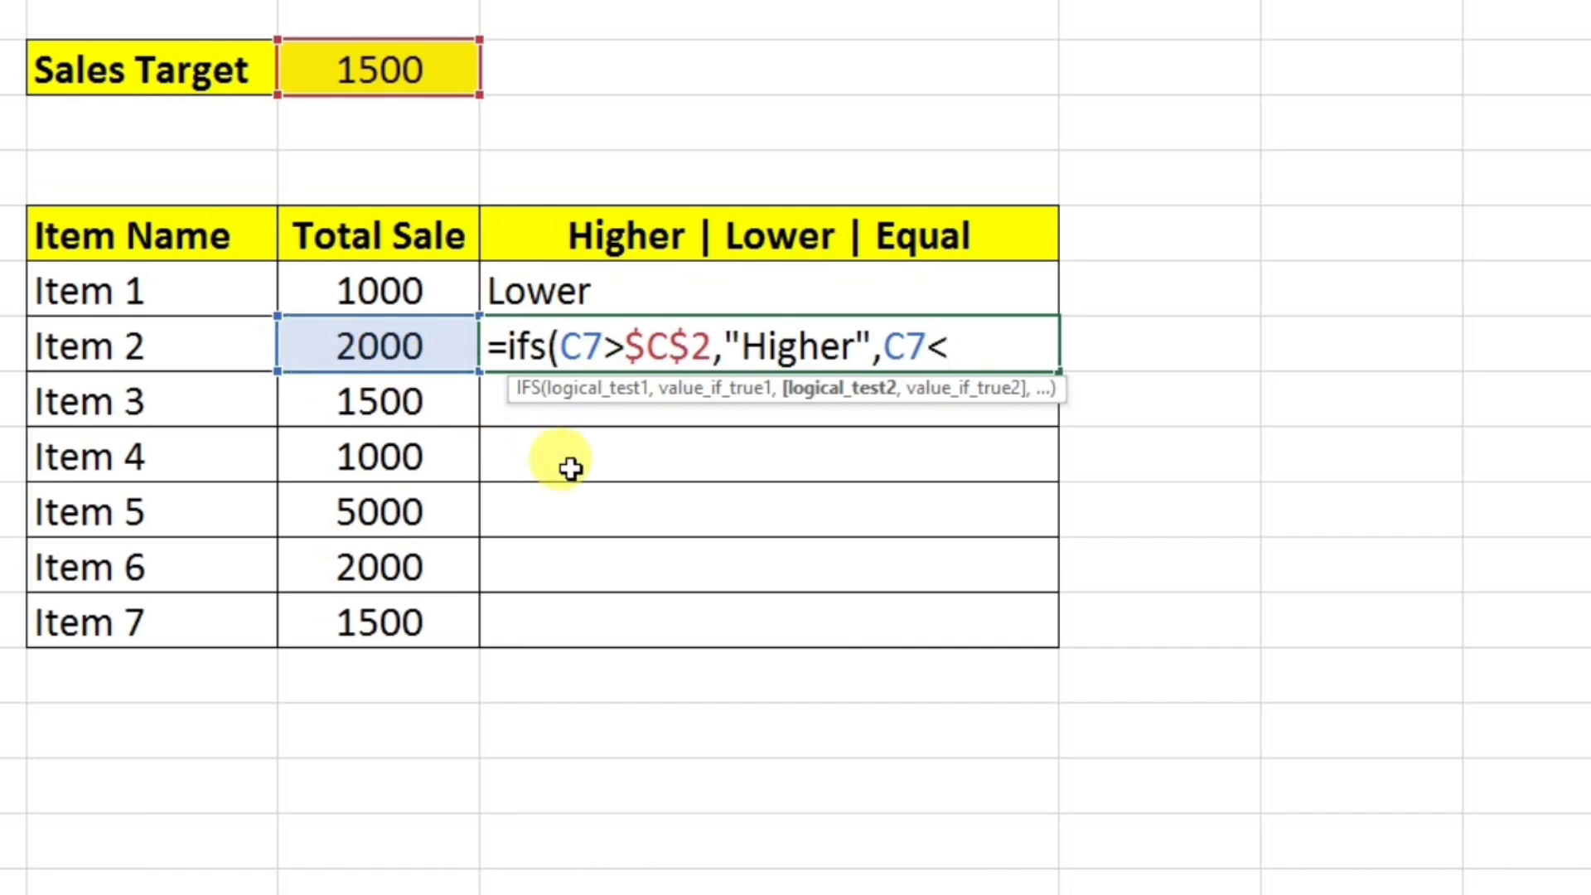
{"action": "left_click", "coordinate": [420, 67]}
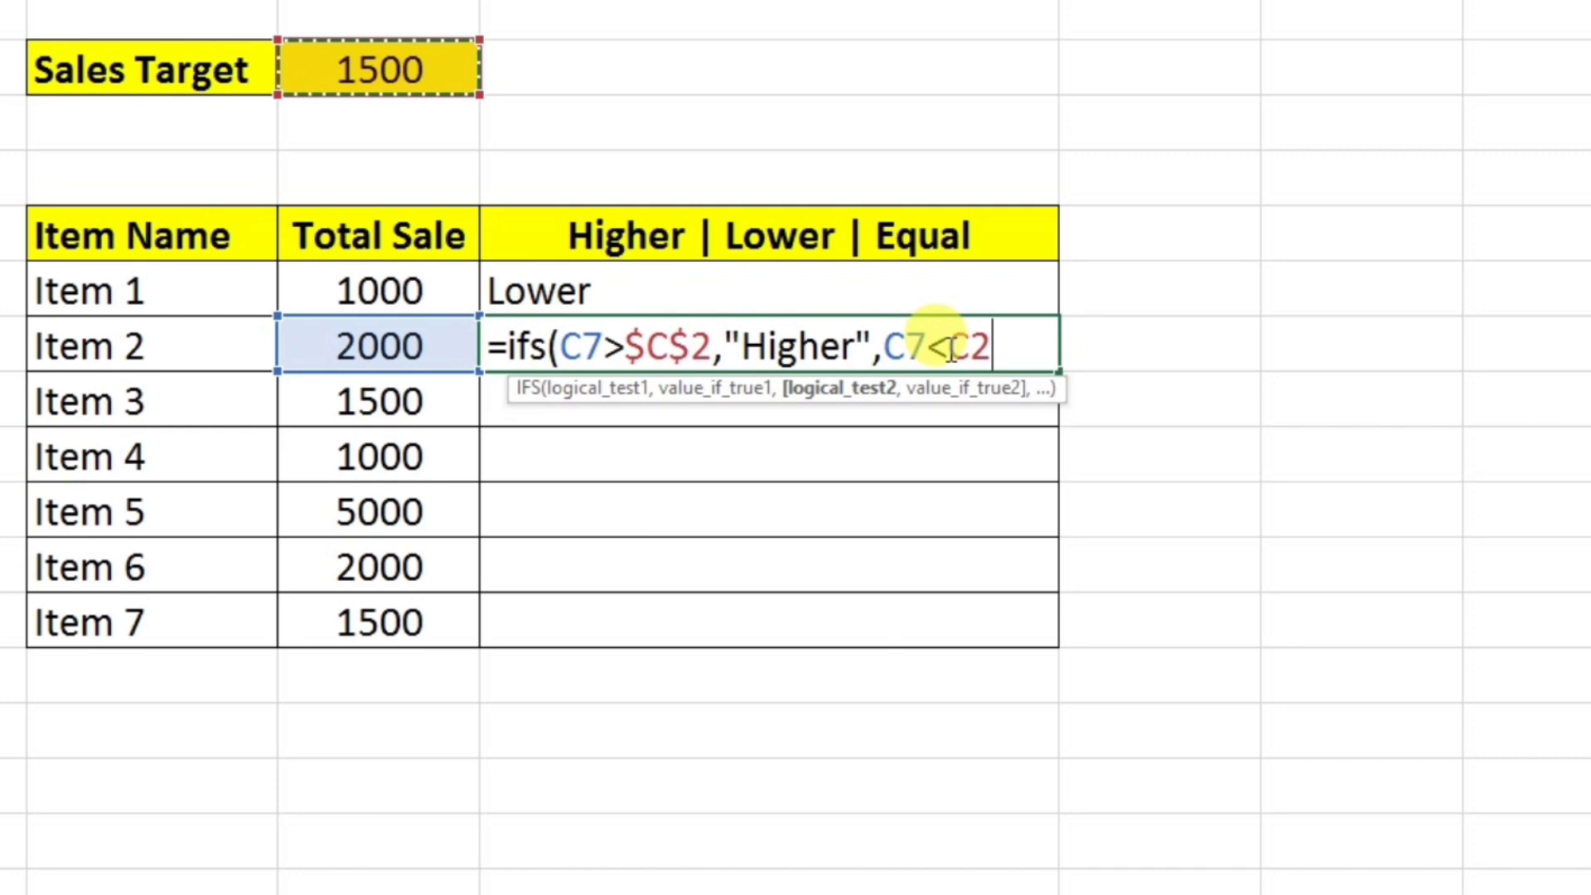
{"action": "key", "text": "F4"}
{"action": "left_click", "coordinate": [1042, 337]}
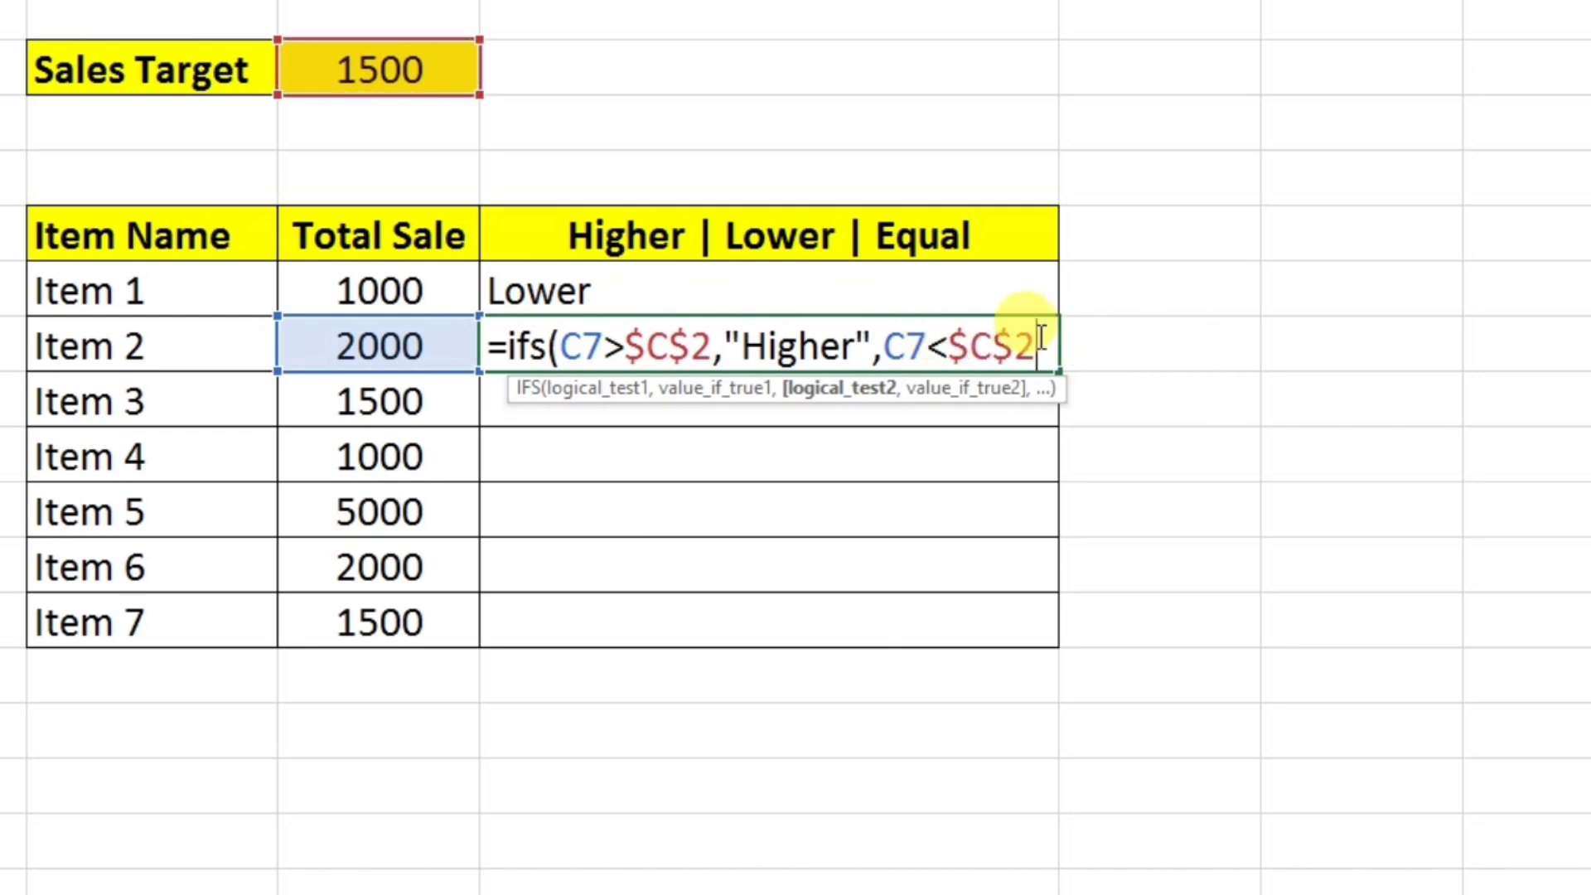
{"action": "type", "text": ","}
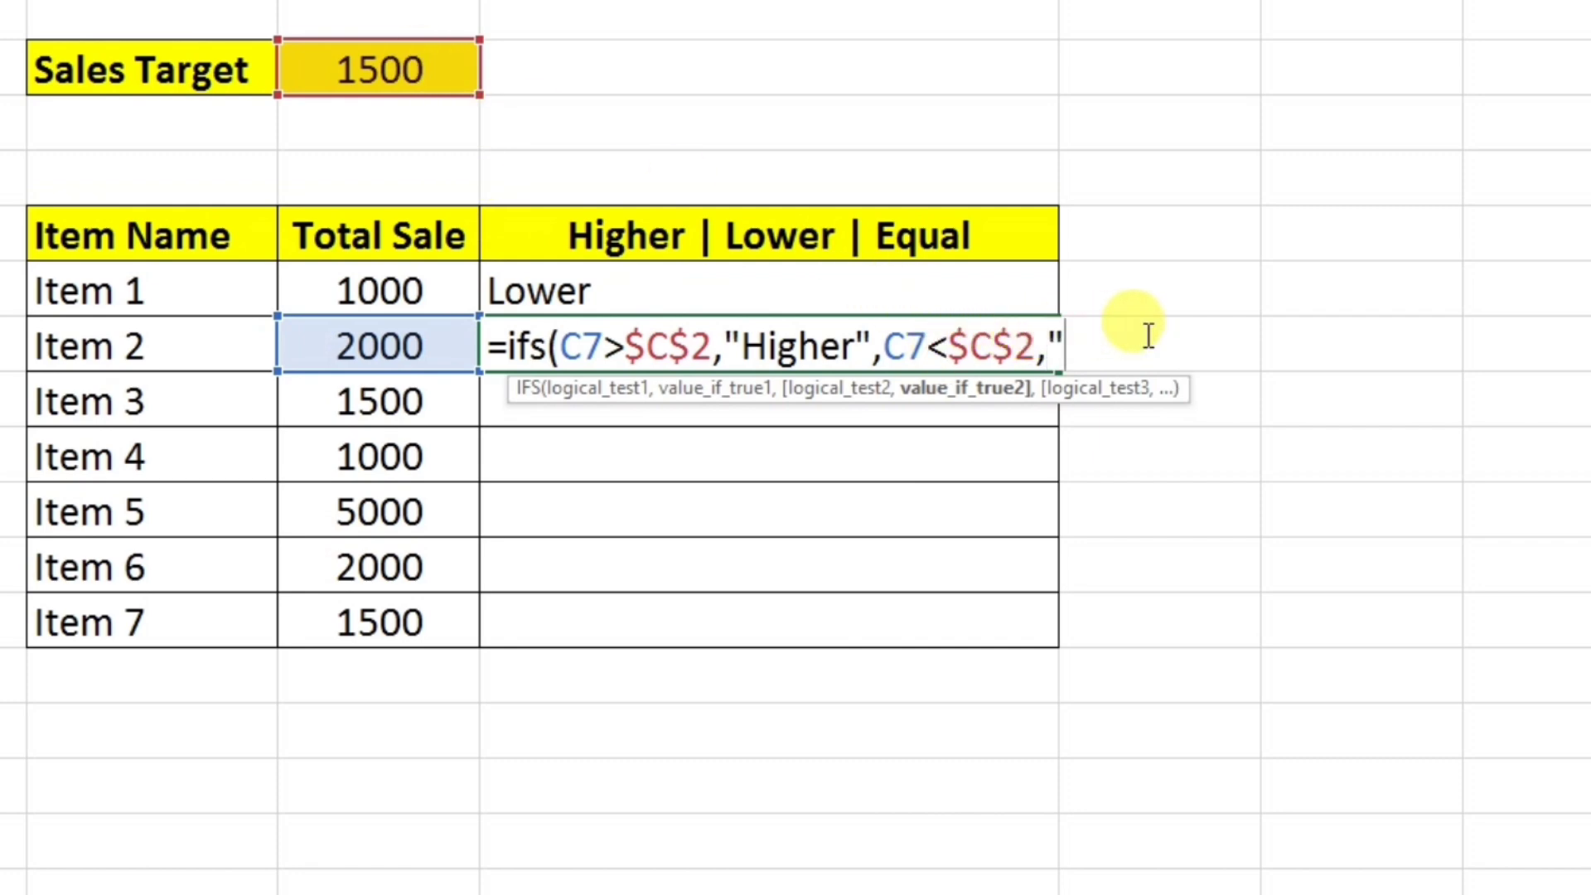
{"action": "type", "text": "\"Lower\","}
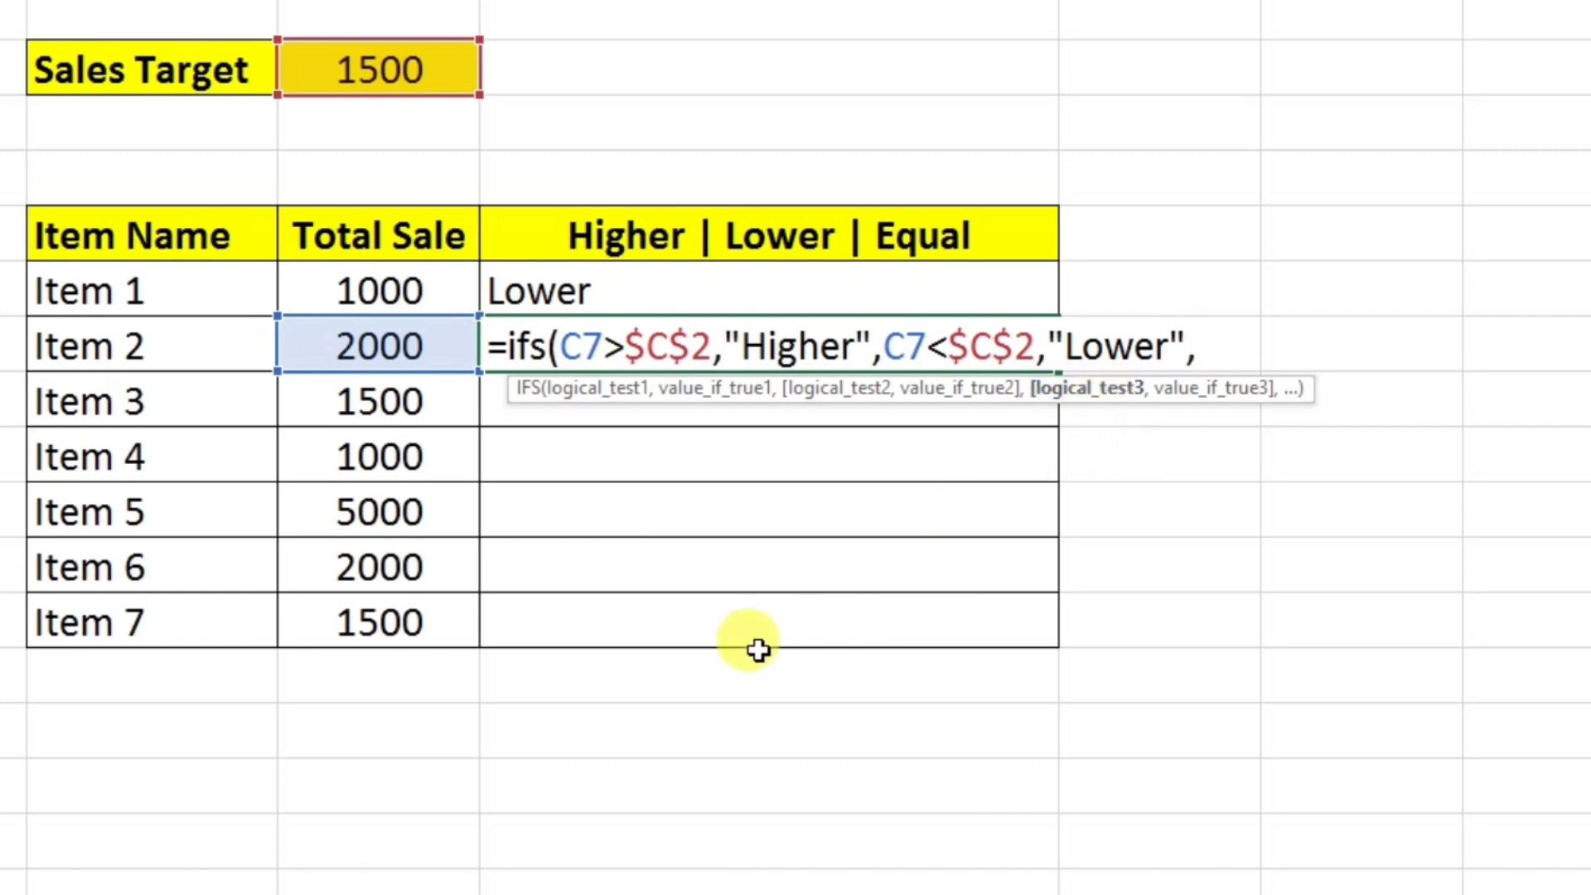
Add a third condition returning "Equal" when C7 equals the absolute reference $C$2, then enter the formula and select D7.
{"action": "left_click", "coordinate": [359, 351]}
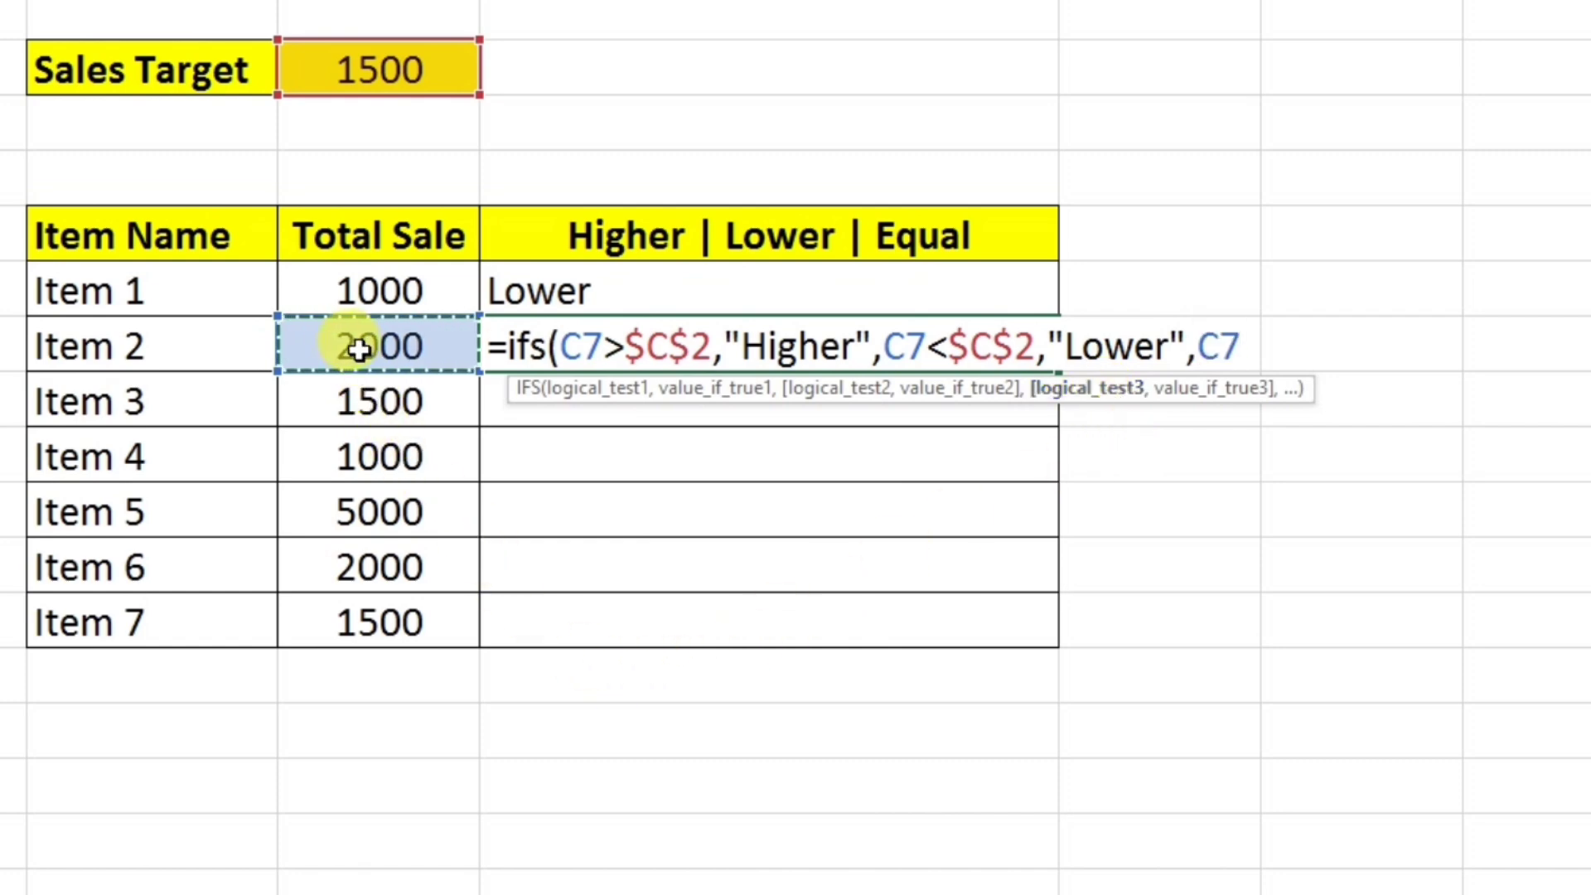
{"action": "type", "text": "="}
{"action": "left_click", "coordinate": [344, 71]}
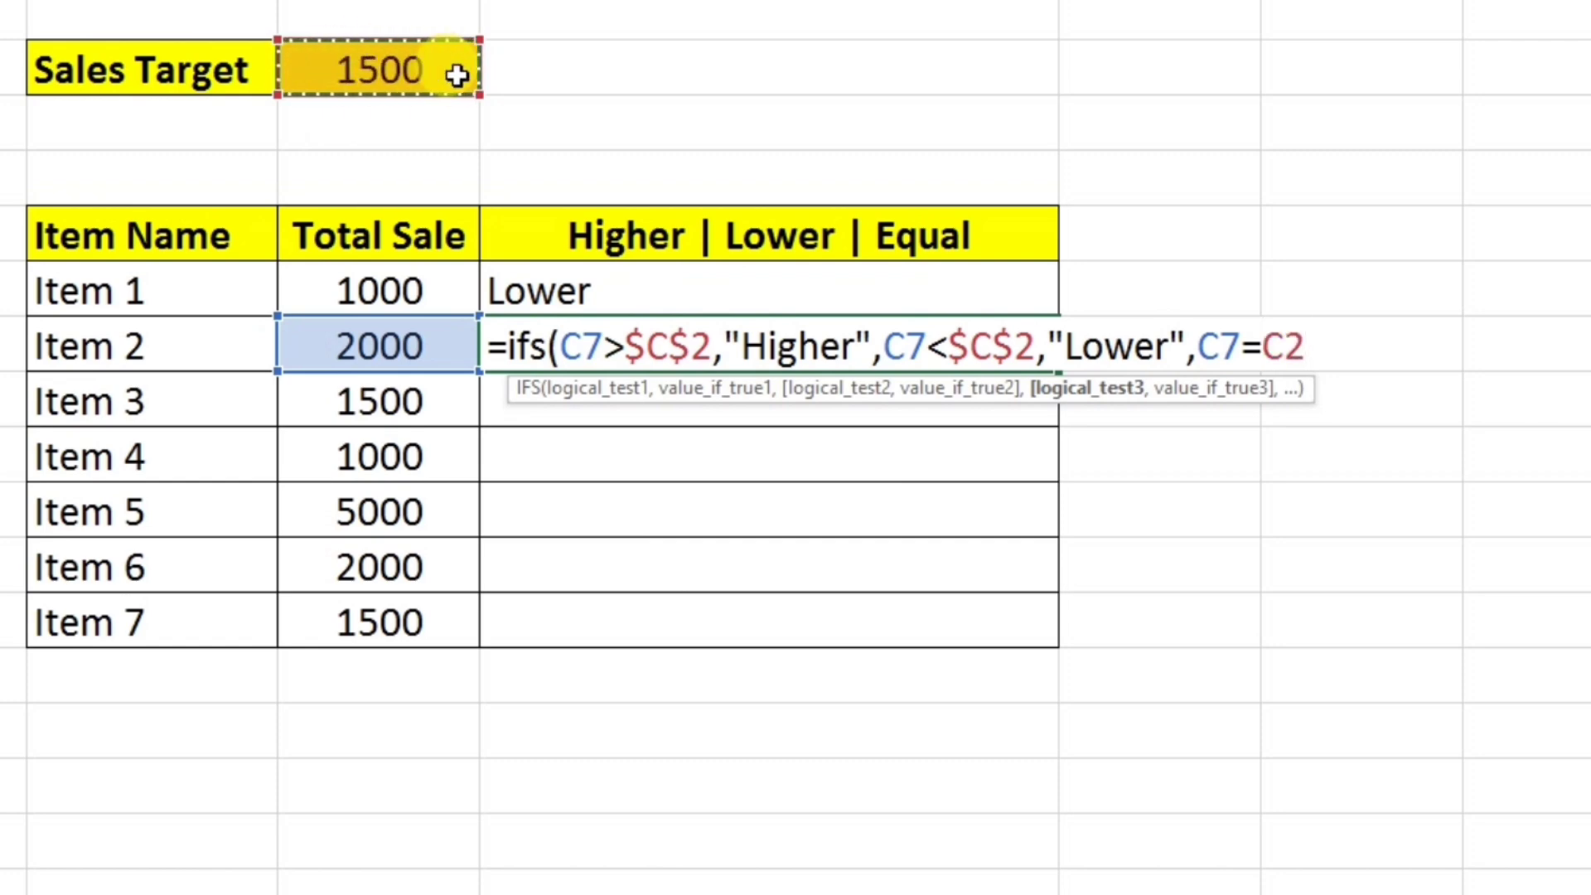
{"action": "left_click", "coordinate": [1321, 348]}
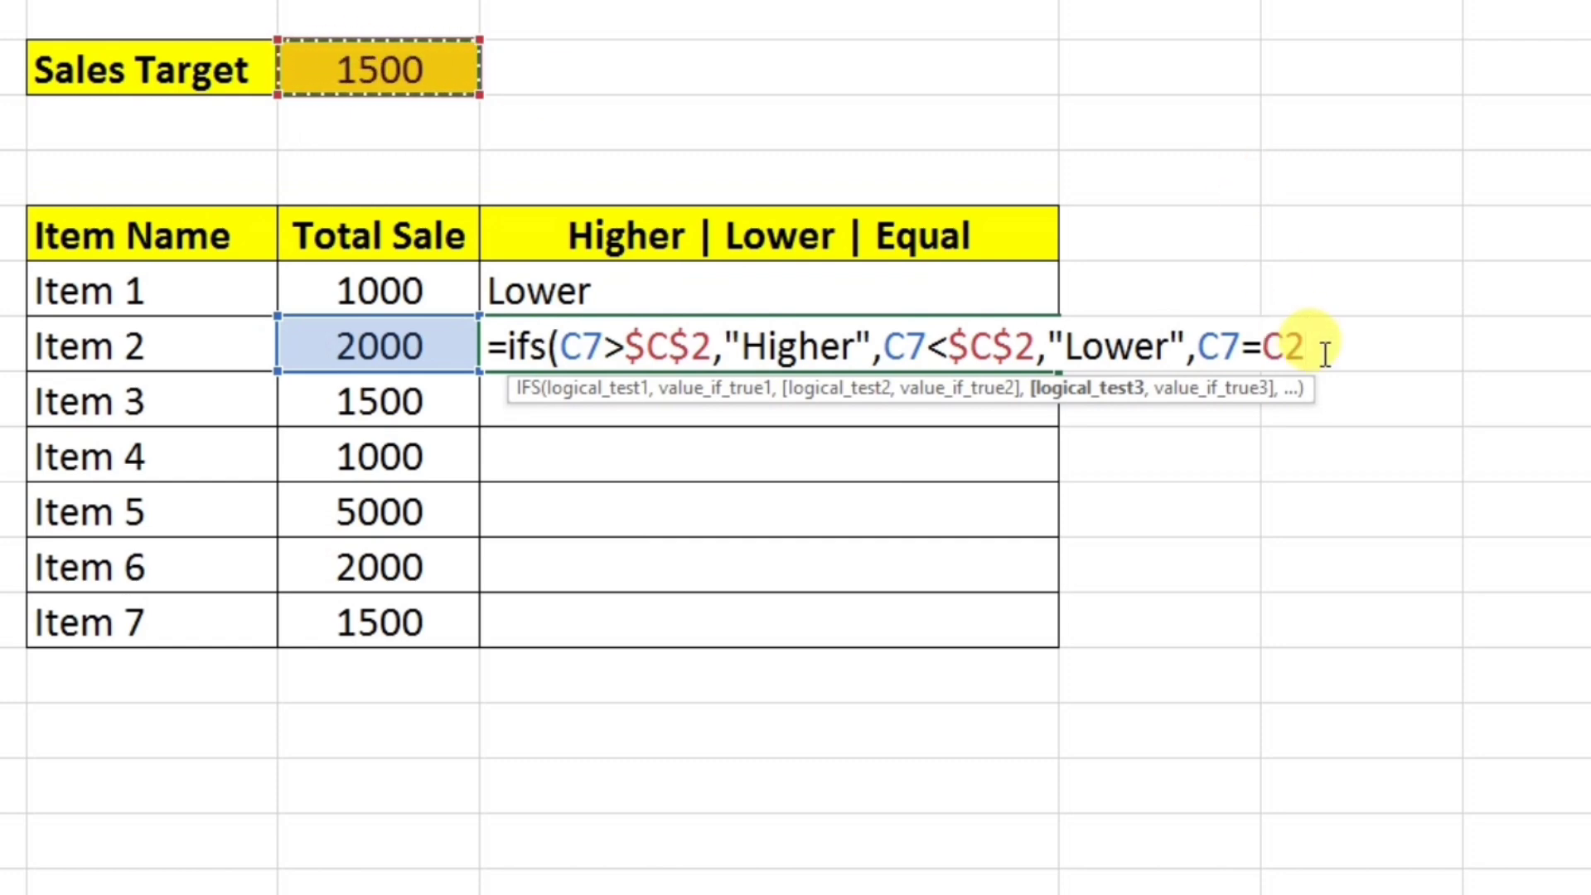
{"action": "key", "text": "F4"}
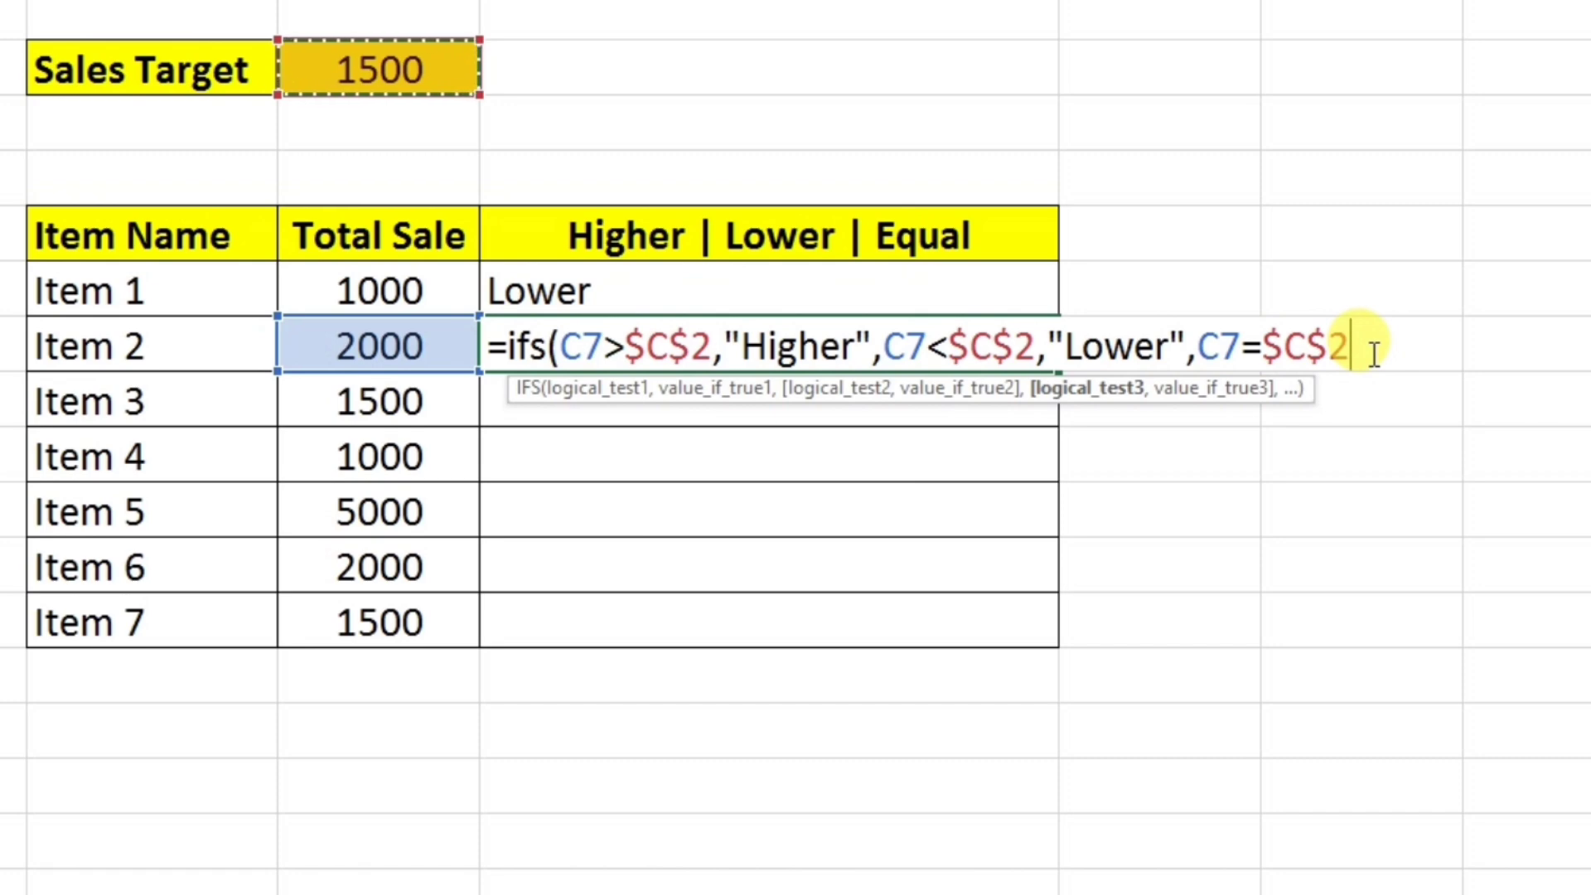
{"action": "type", "text": ","}
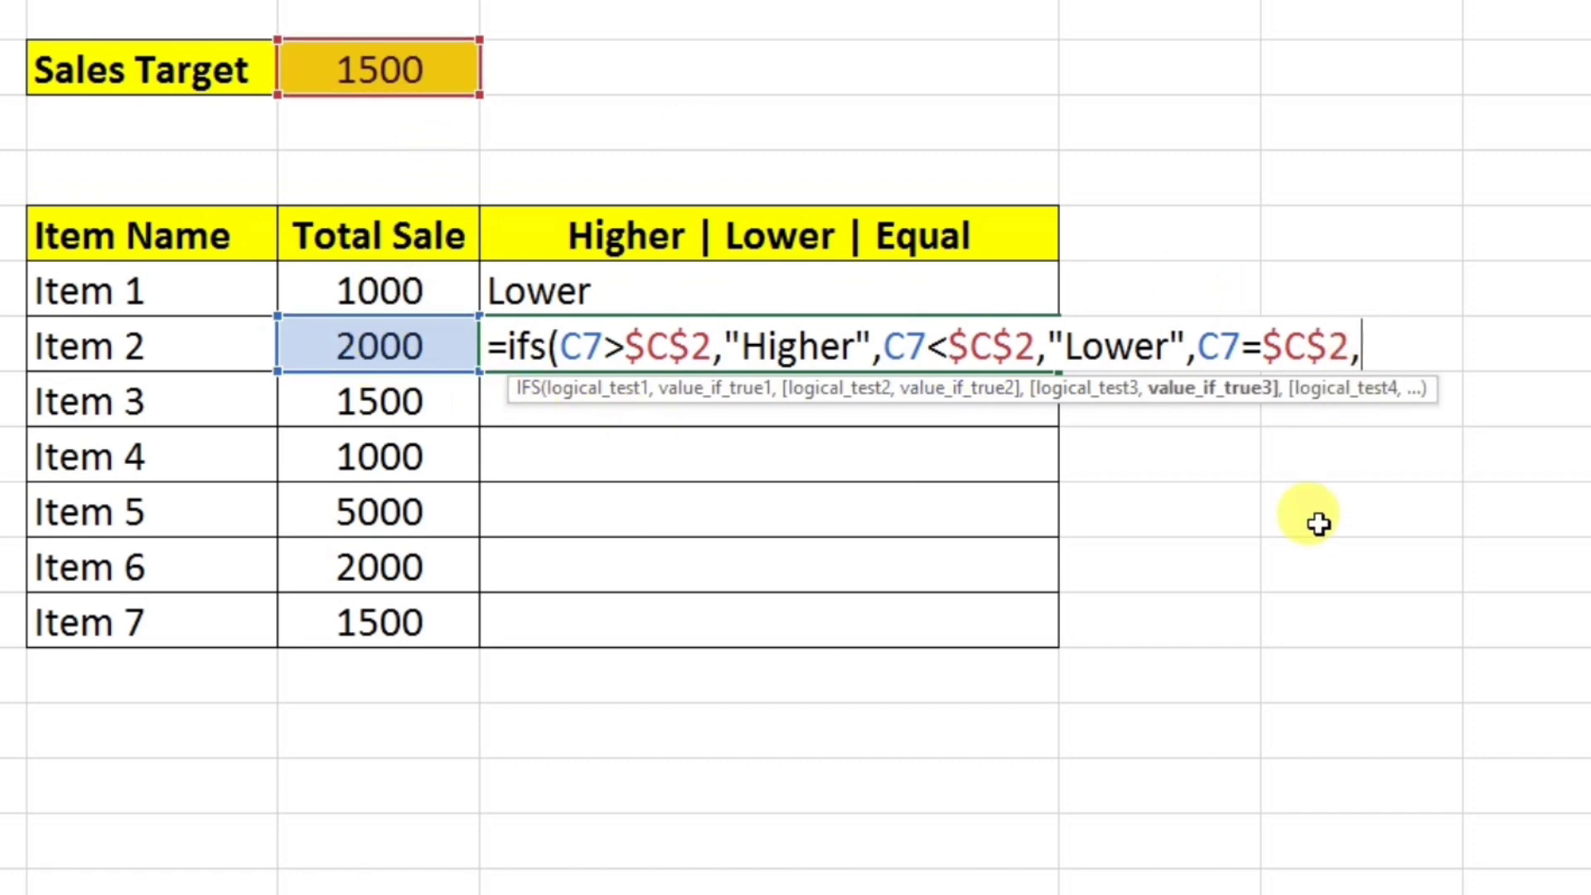
{"action": "type", "text": "\"Equal"}
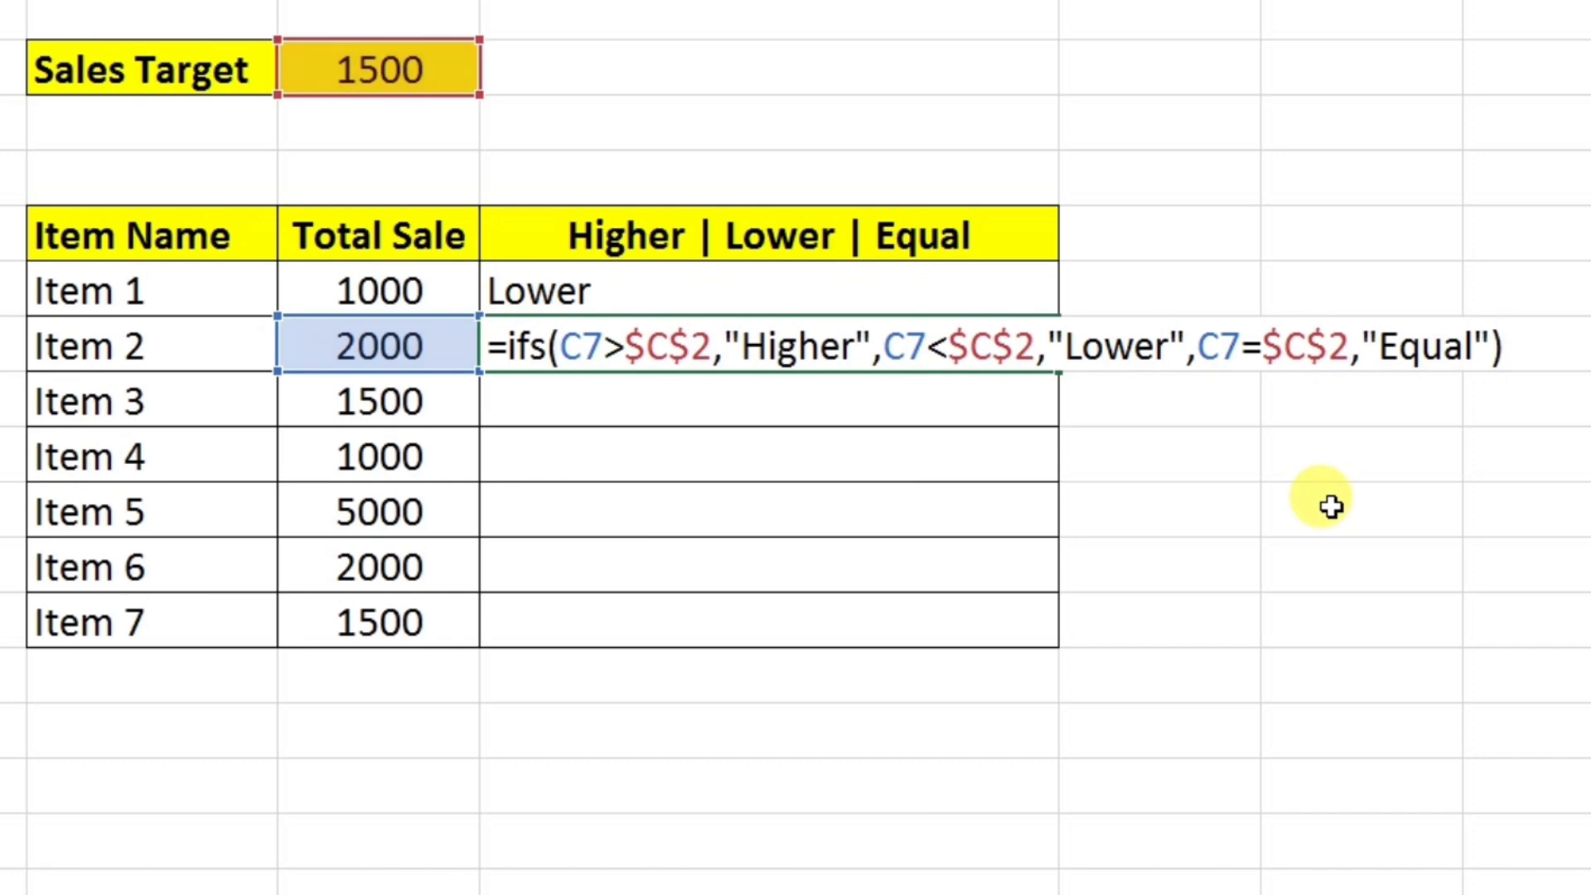
{"action": "key", "text": "Return"}
{"action": "left_click", "coordinate": [921, 339]}
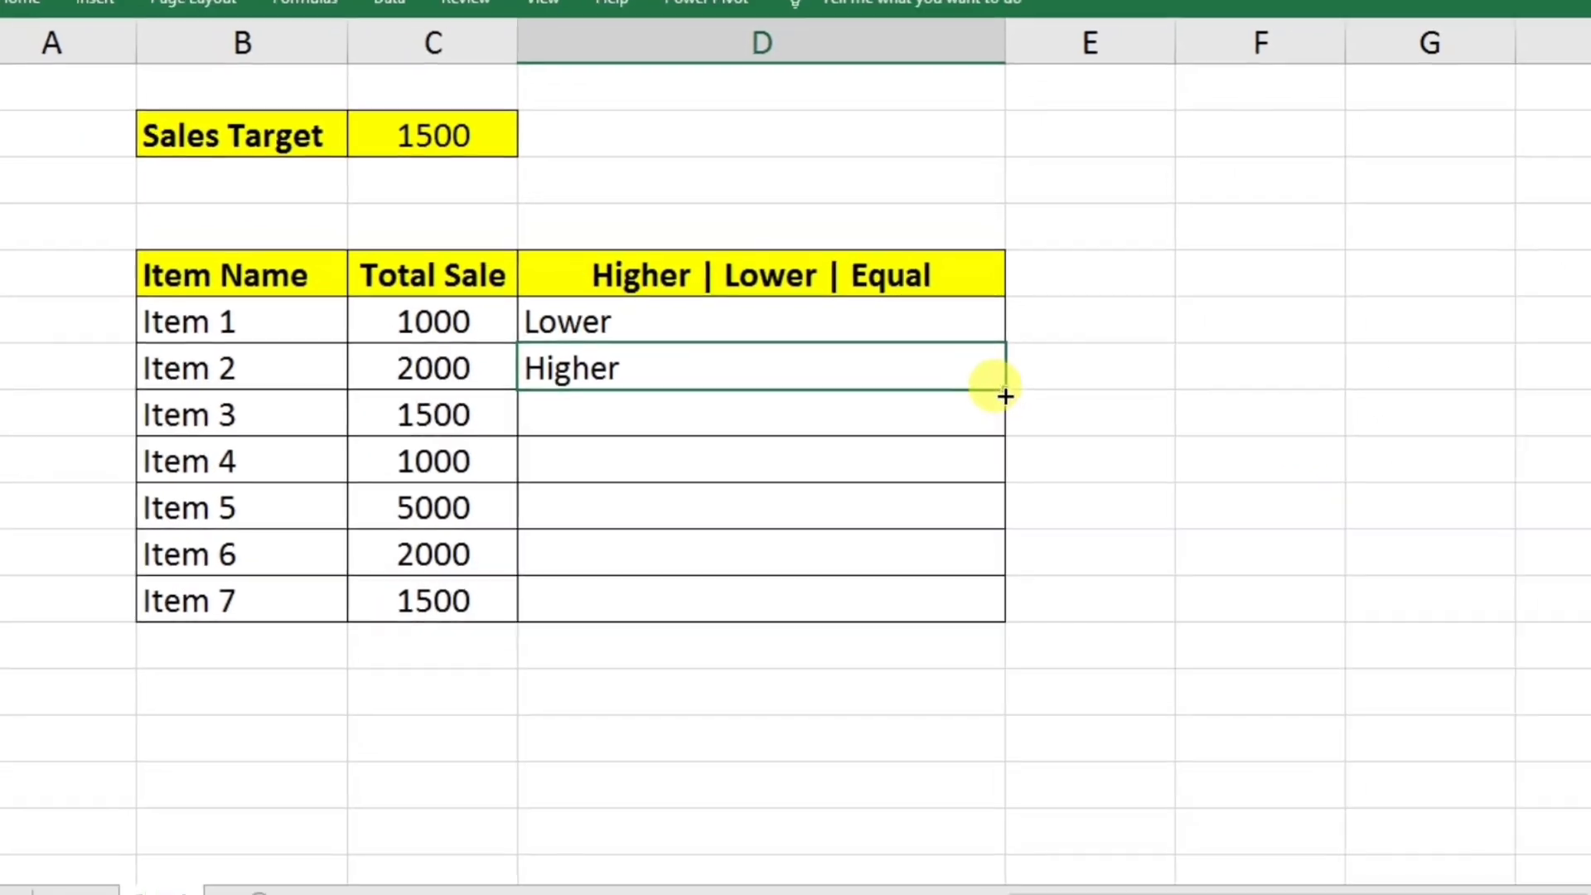
Fill the IFS formula from D7 down to D12 and check the labels of items 3 and 4 against their sales.
{"action": "left_click_drag", "start_coordinate": [1006, 396], "coordinate": [1005, 626]}
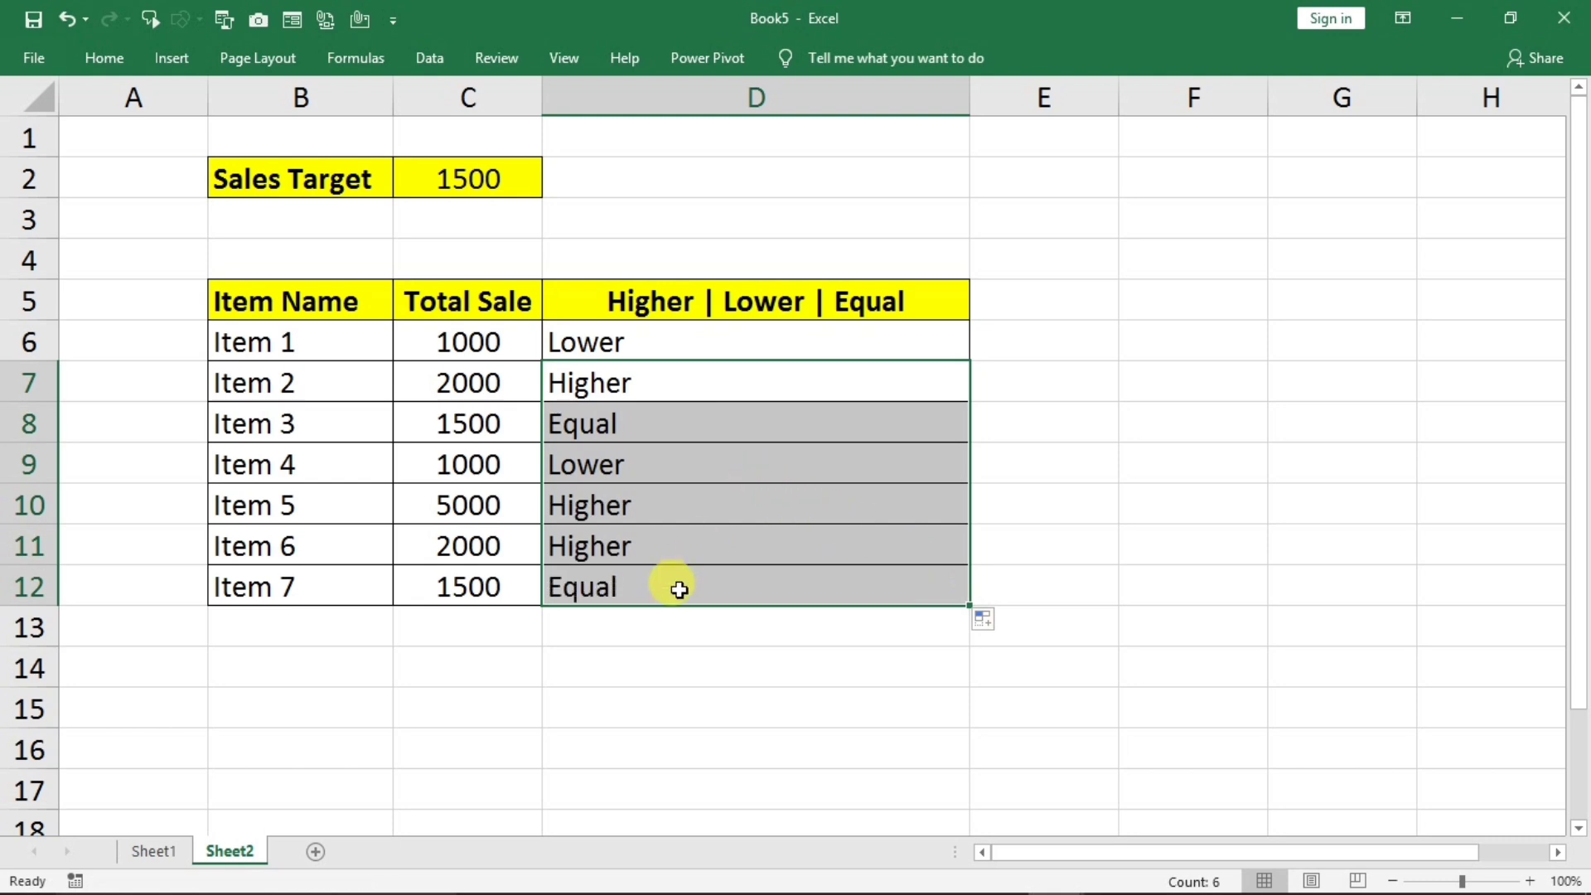
{"action": "left_click", "coordinate": [458, 425]}
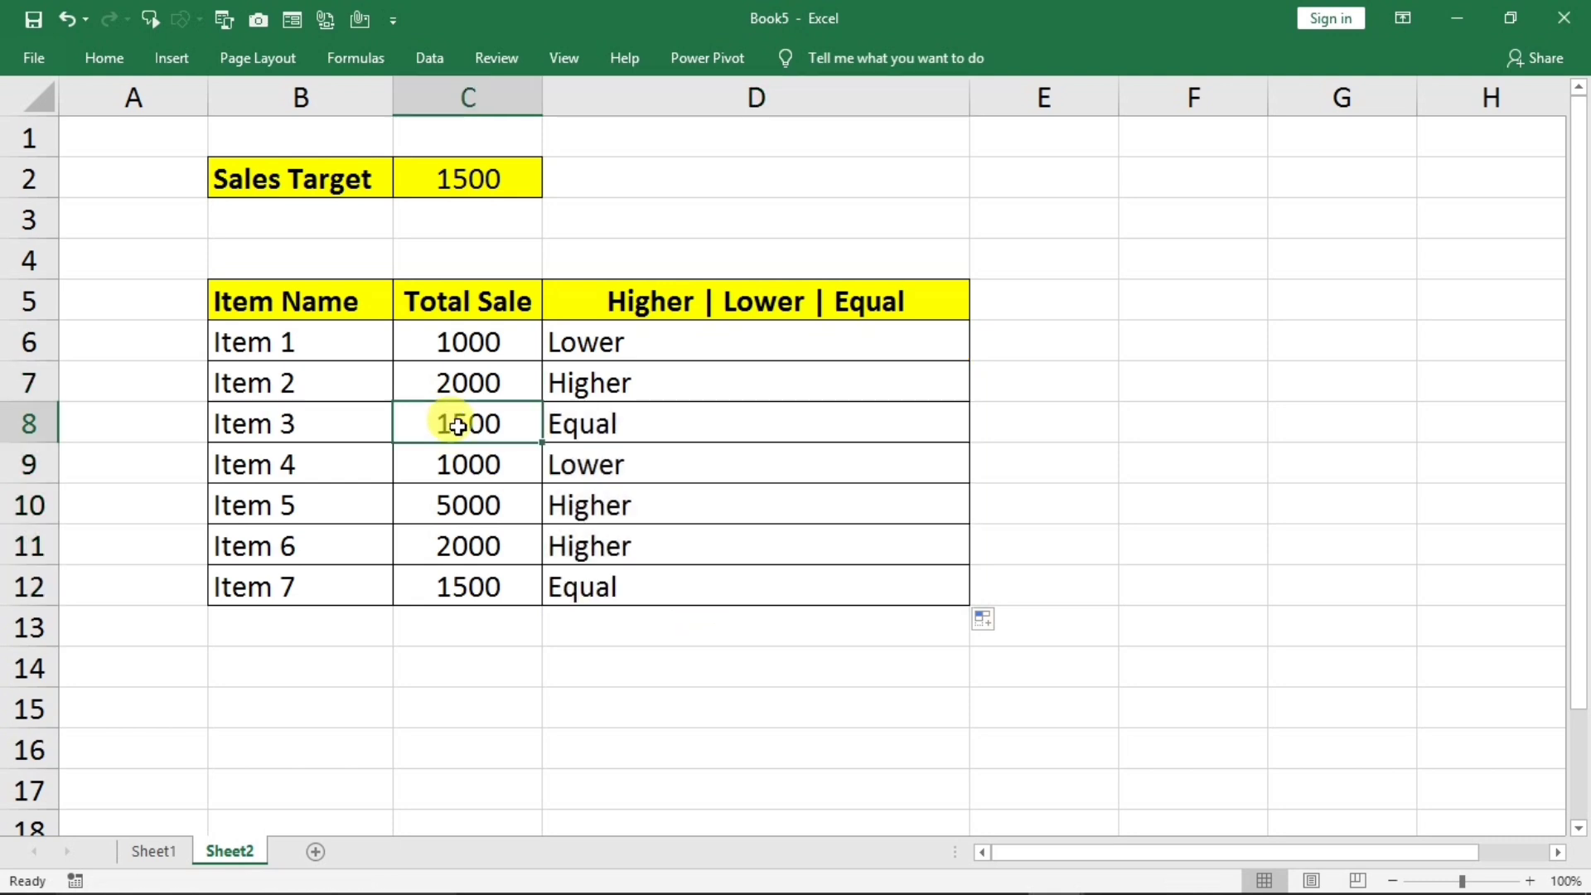
{"action": "left_click", "coordinate": [592, 421]}
{"action": "left_click", "coordinate": [530, 472]}
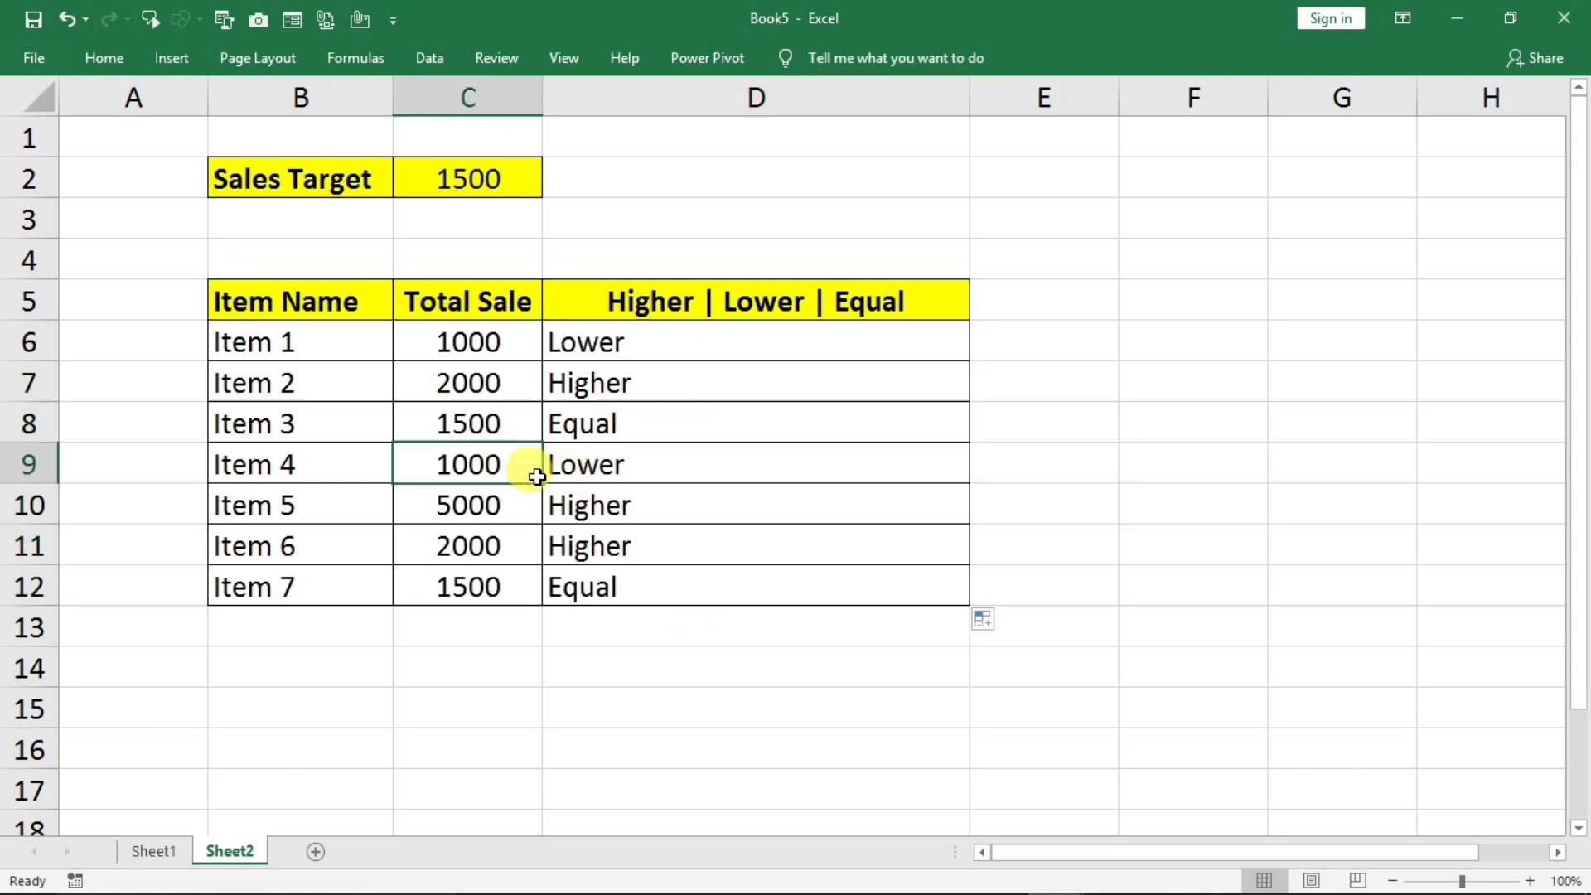
{"action": "left_click", "coordinate": [592, 465]}
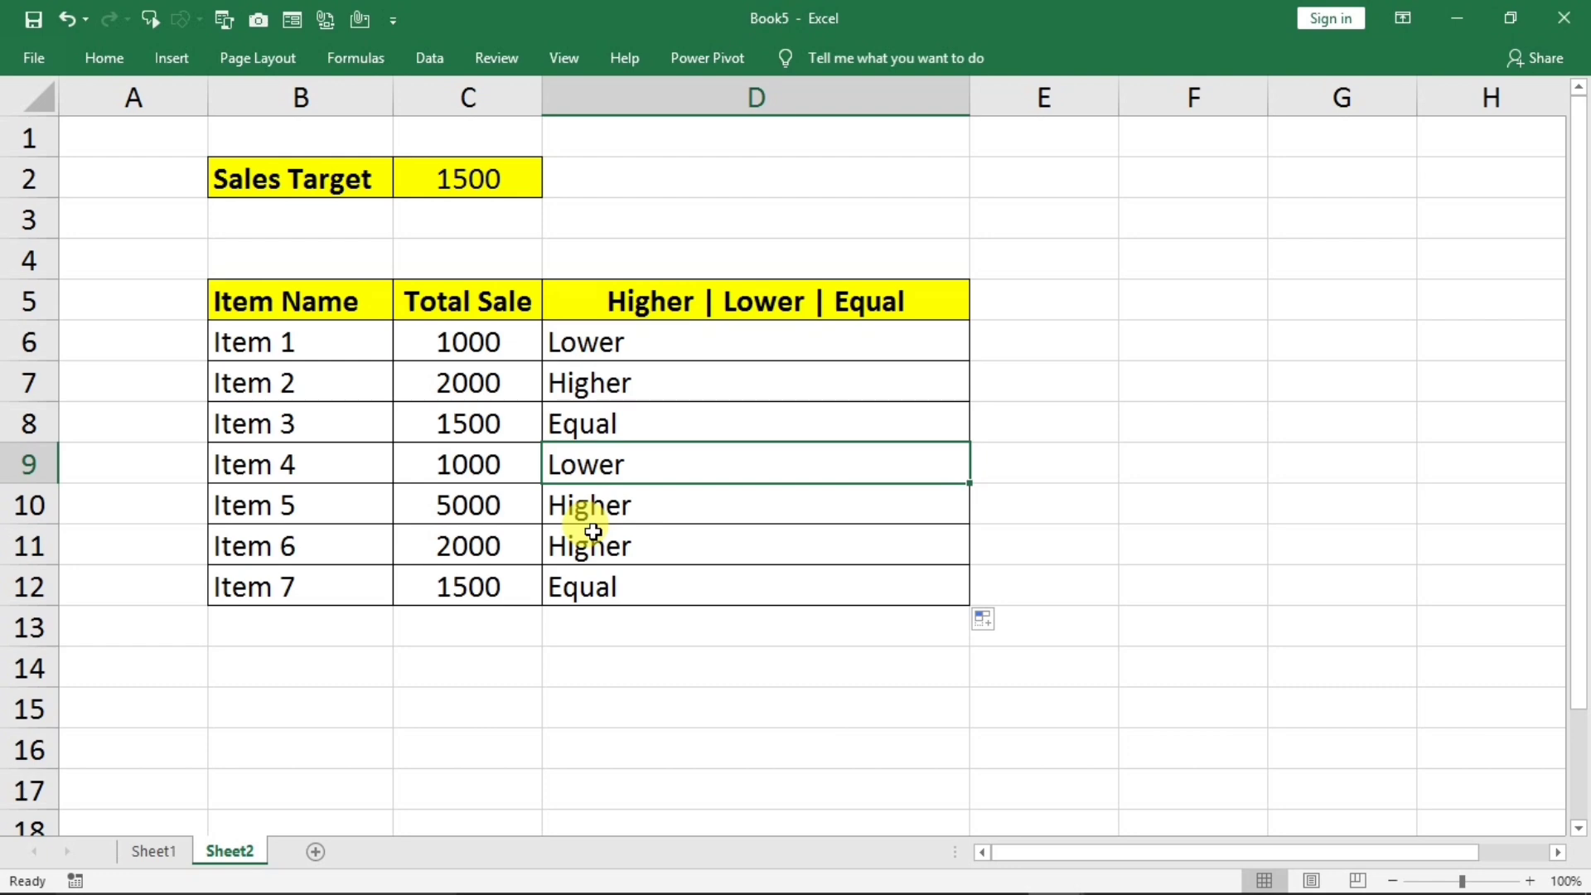
On Sheet1, start an IFS formula in D4 that returns "D" when the marks in C4 are less than 30.
{"action": "left_click", "coordinate": [174, 851]}
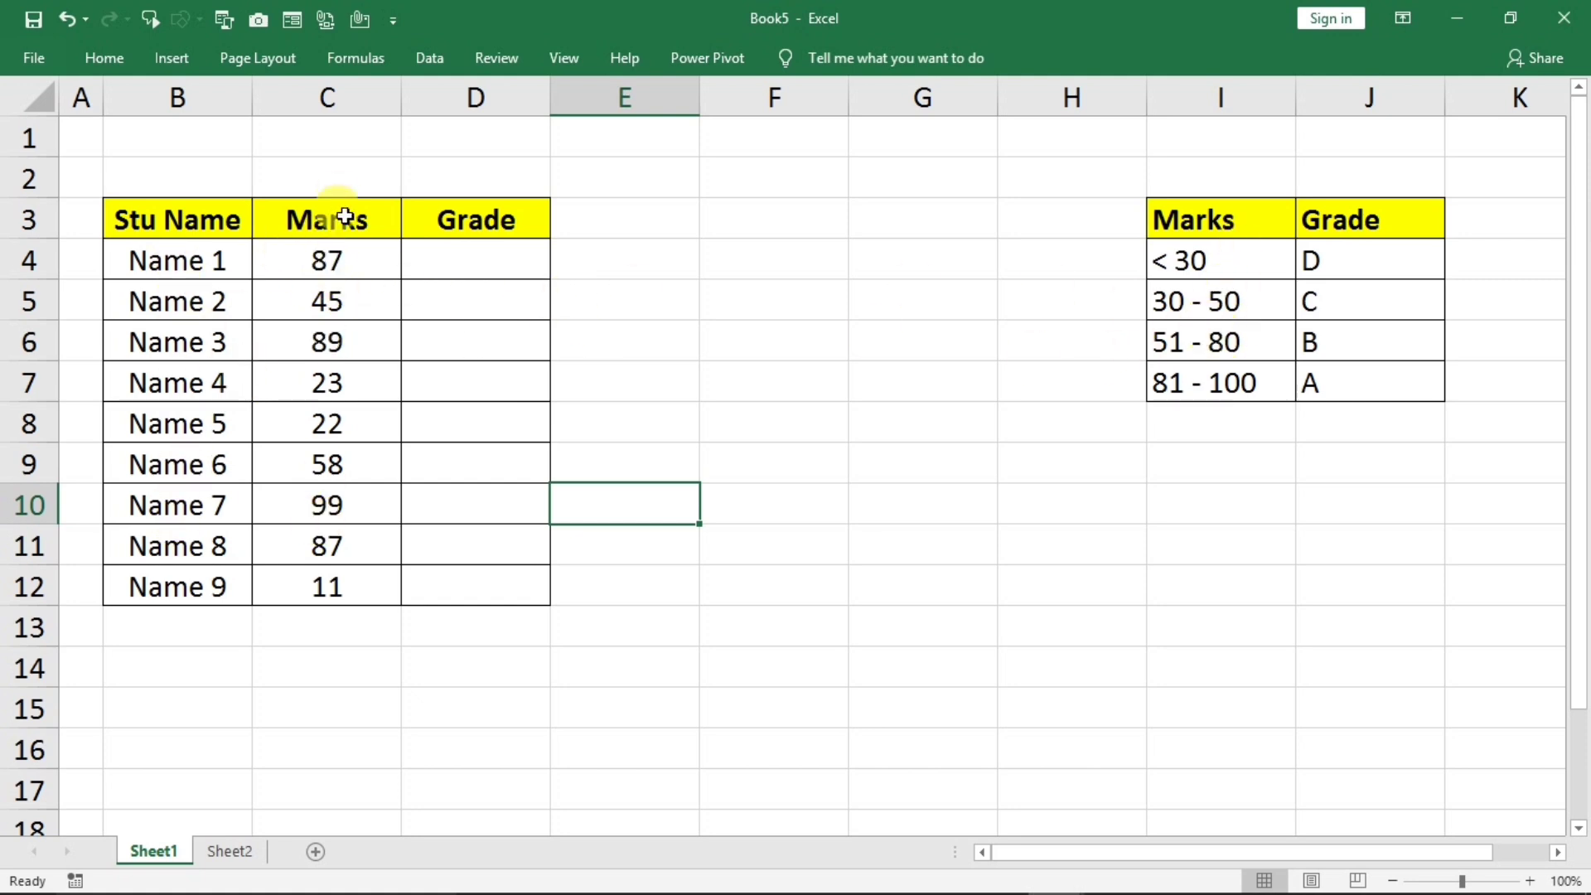
{"action": "left_click", "coordinate": [476, 263]}
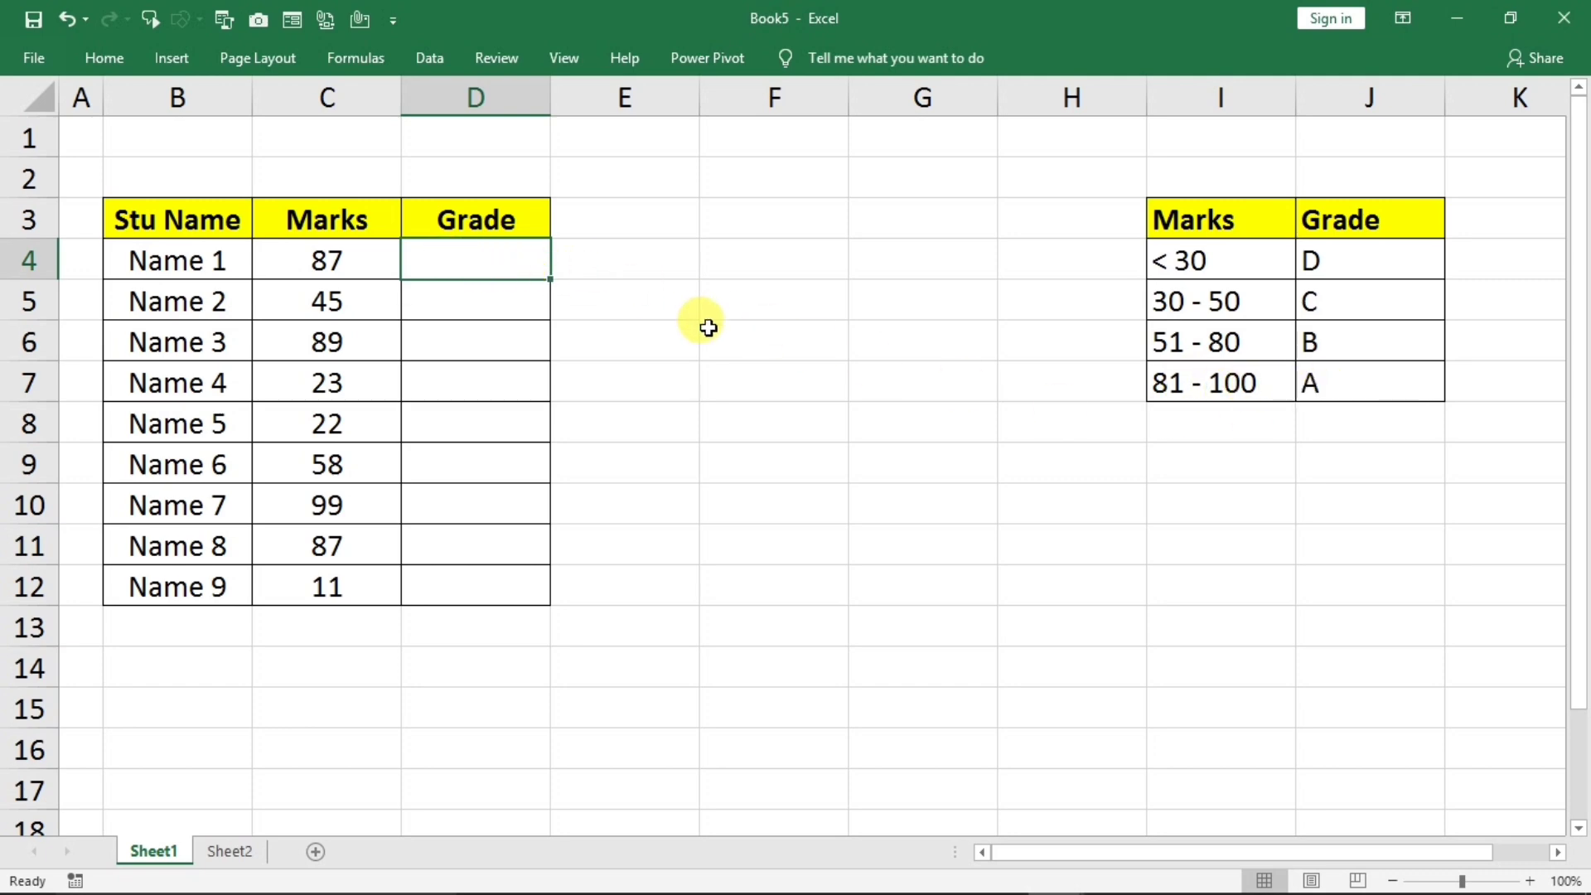
{"action": "type", "text": "=ifs"}
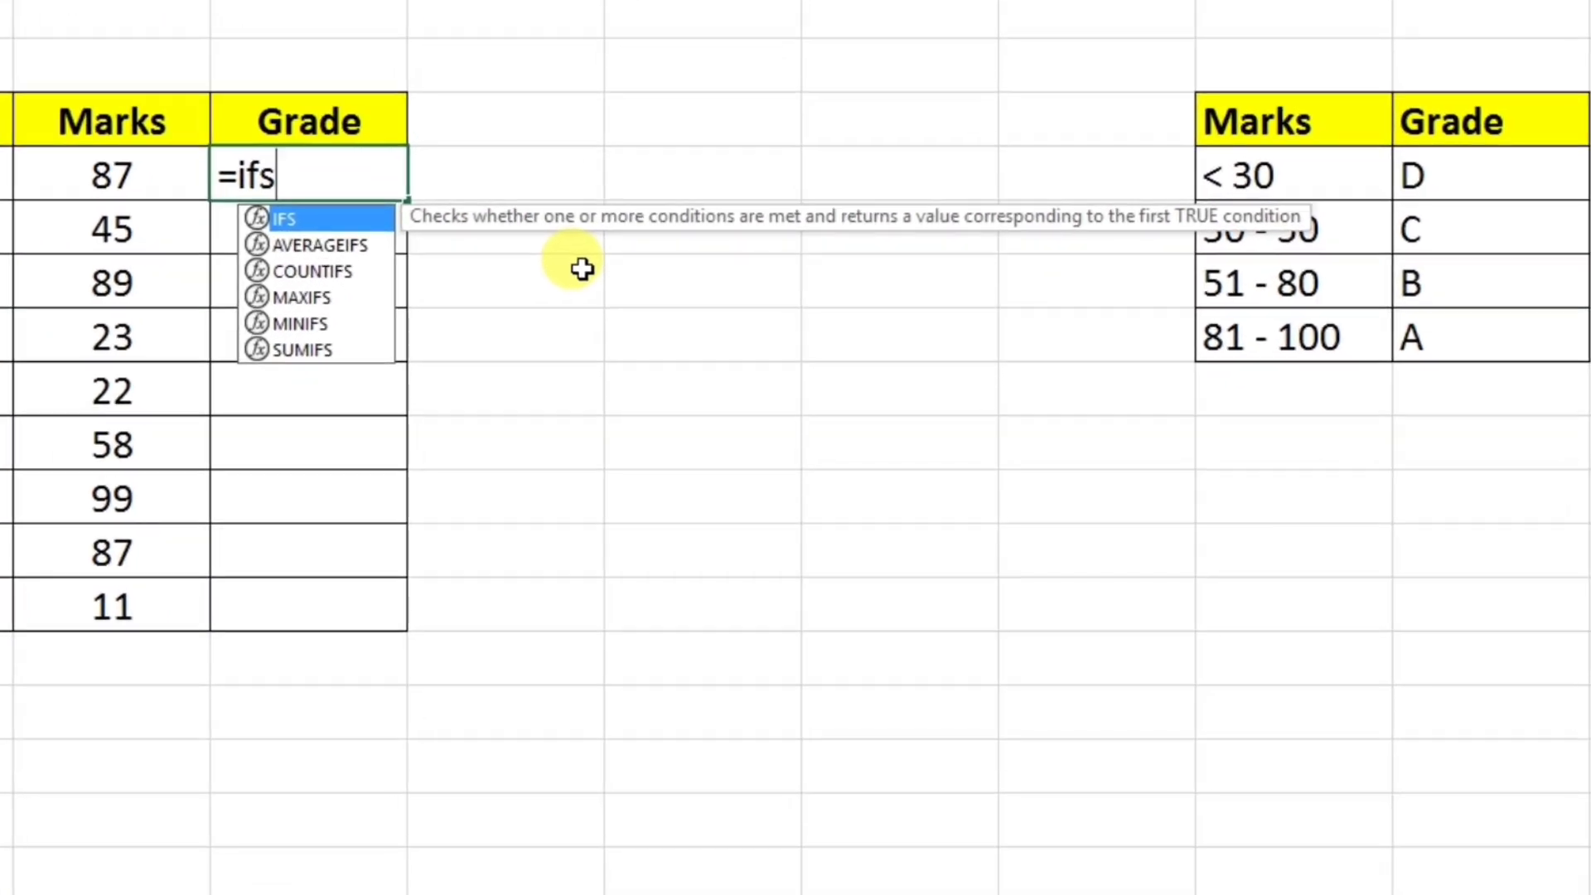
{"action": "type", "text": "("}
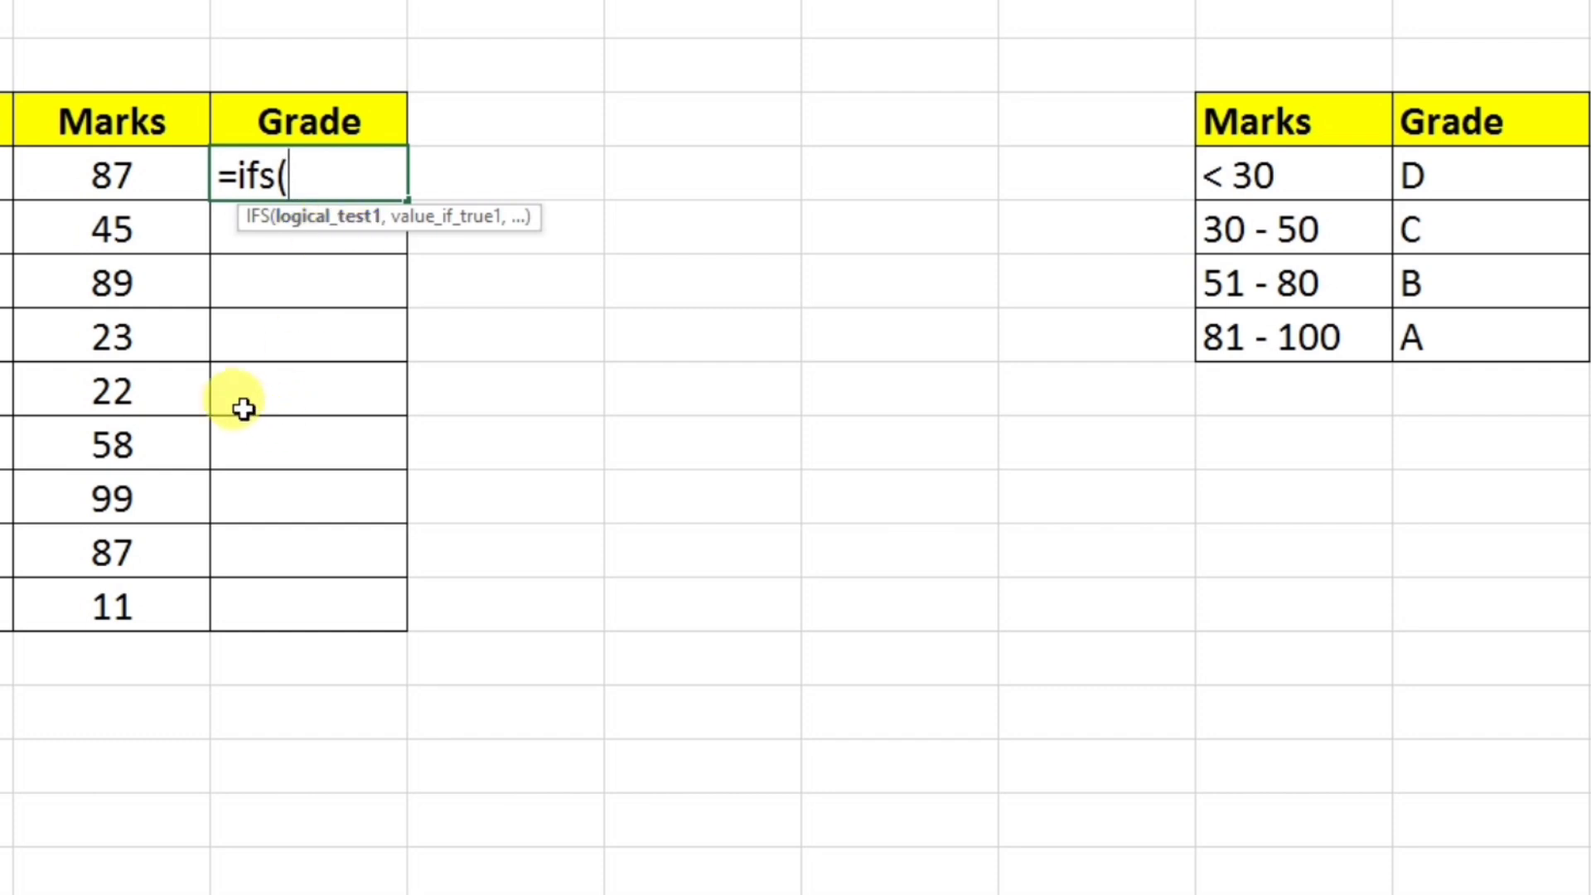
{"action": "left_click", "coordinate": [95, 178]}
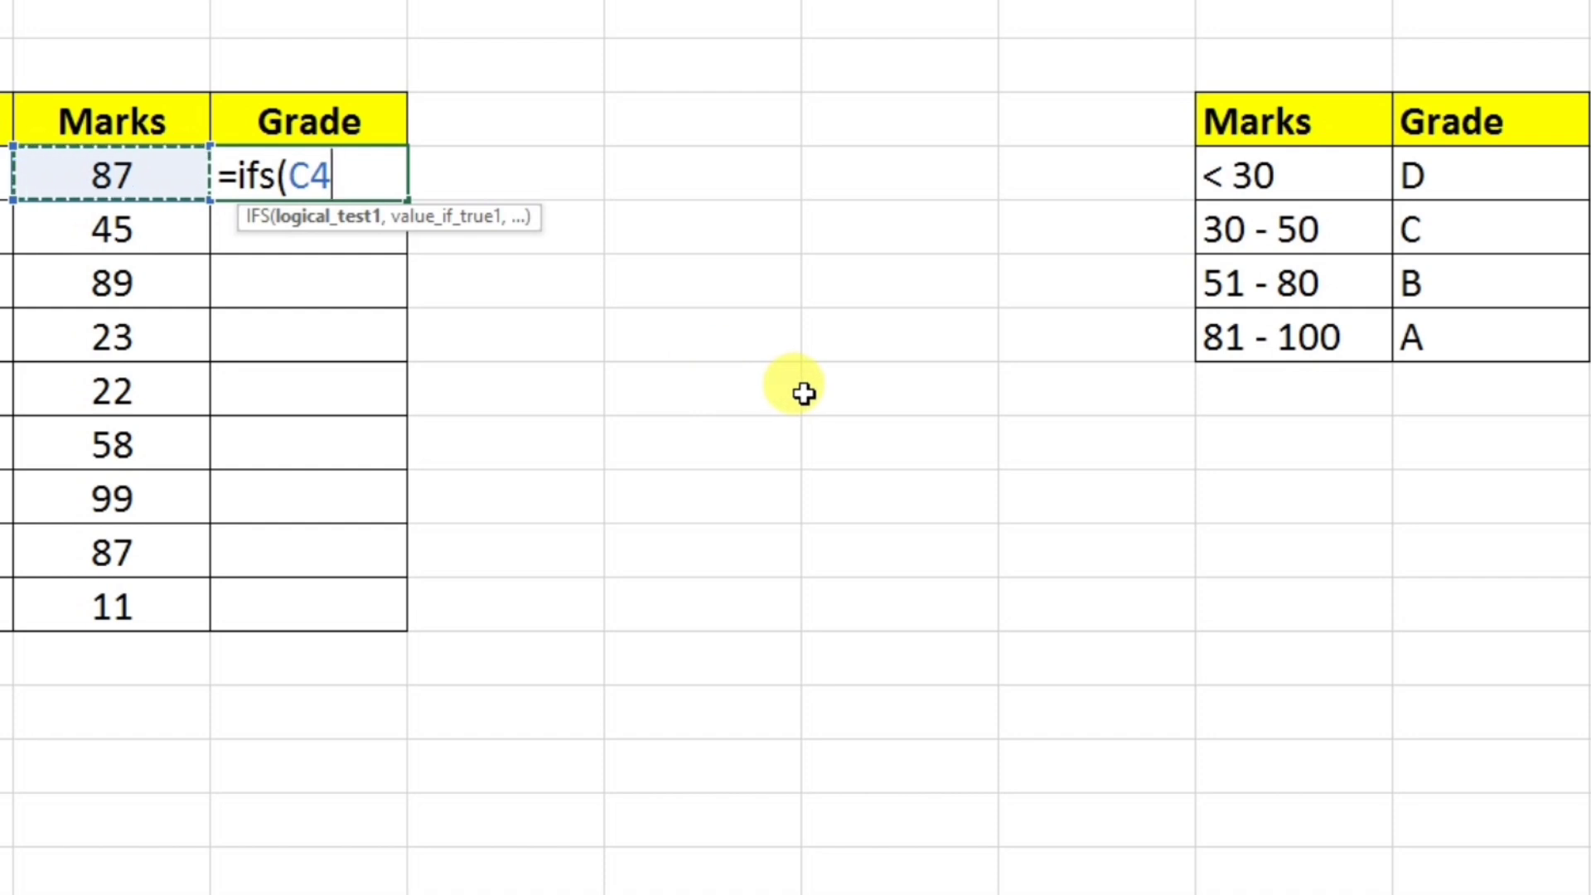
{"action": "type", "text": "<"}
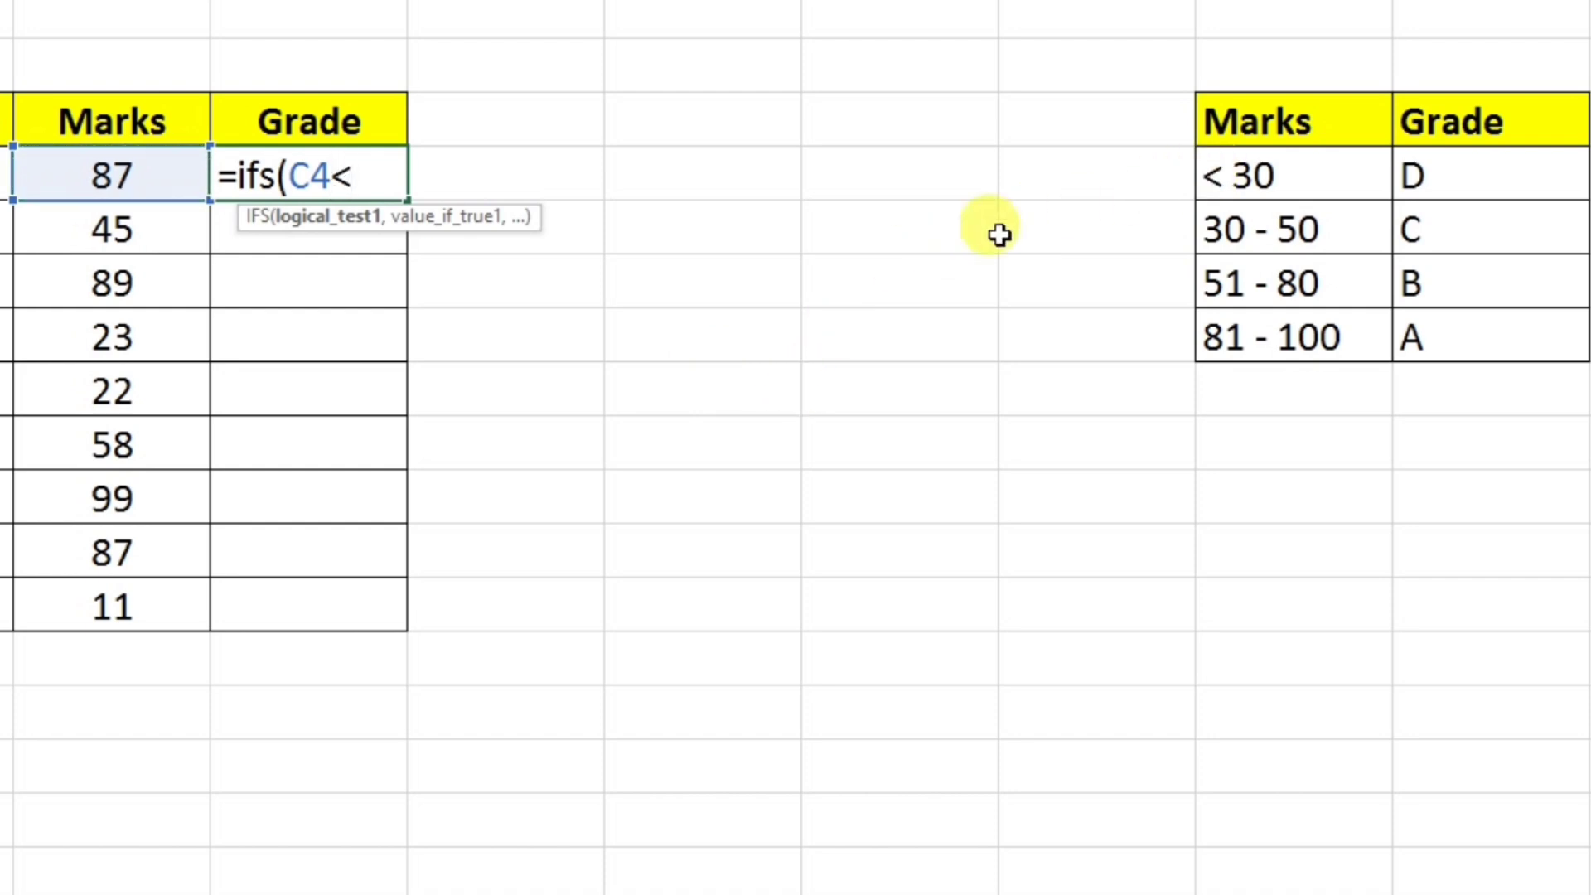
{"action": "type", "text": "3"}
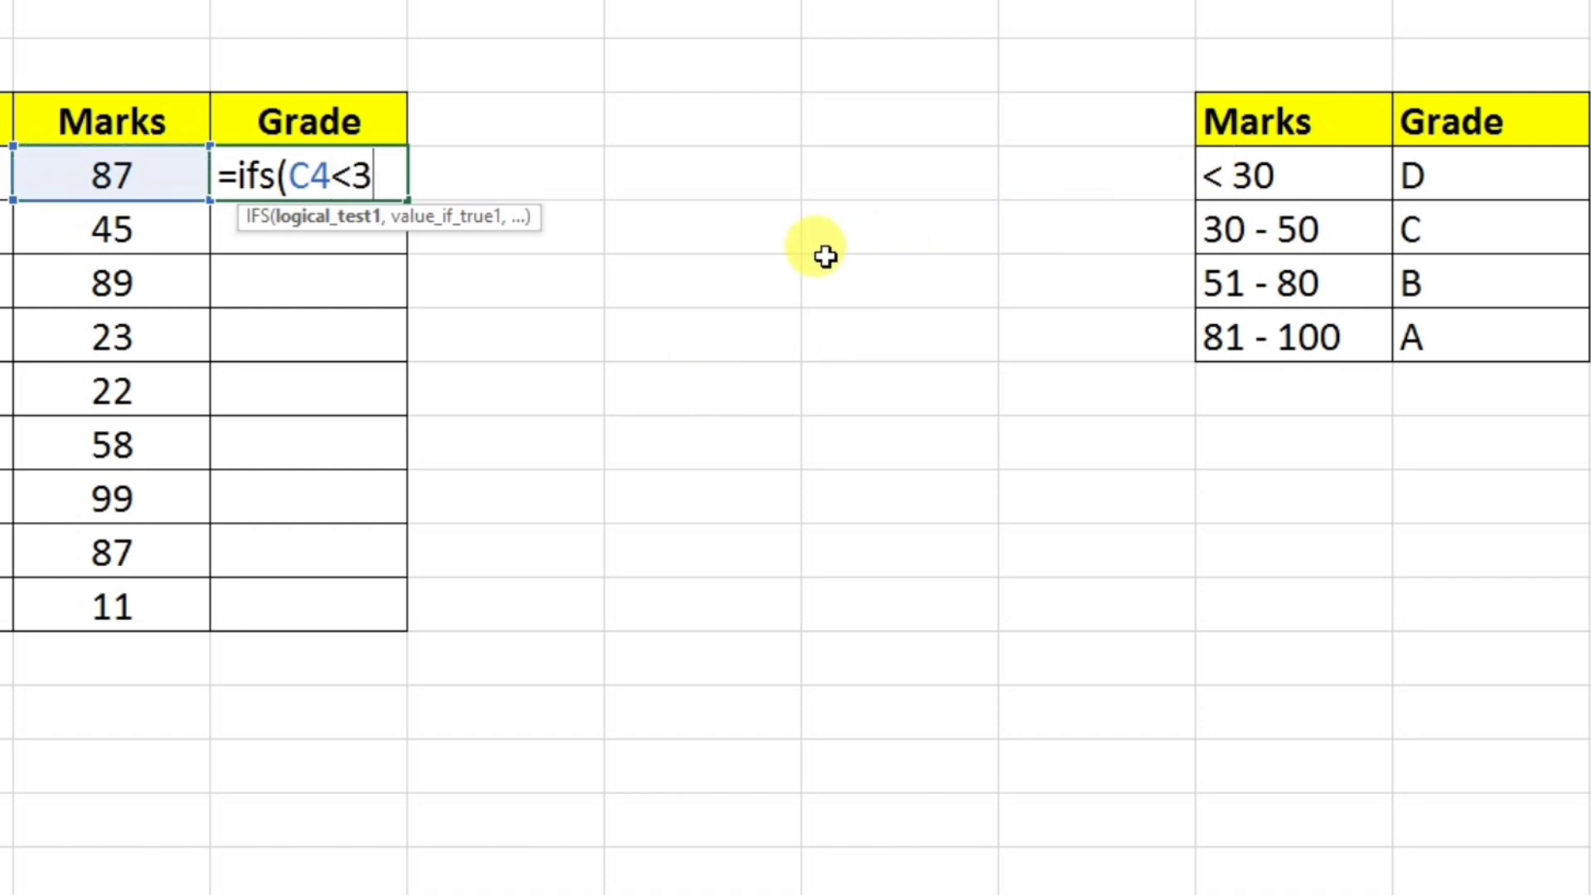
{"action": "type", "text": "0,"}
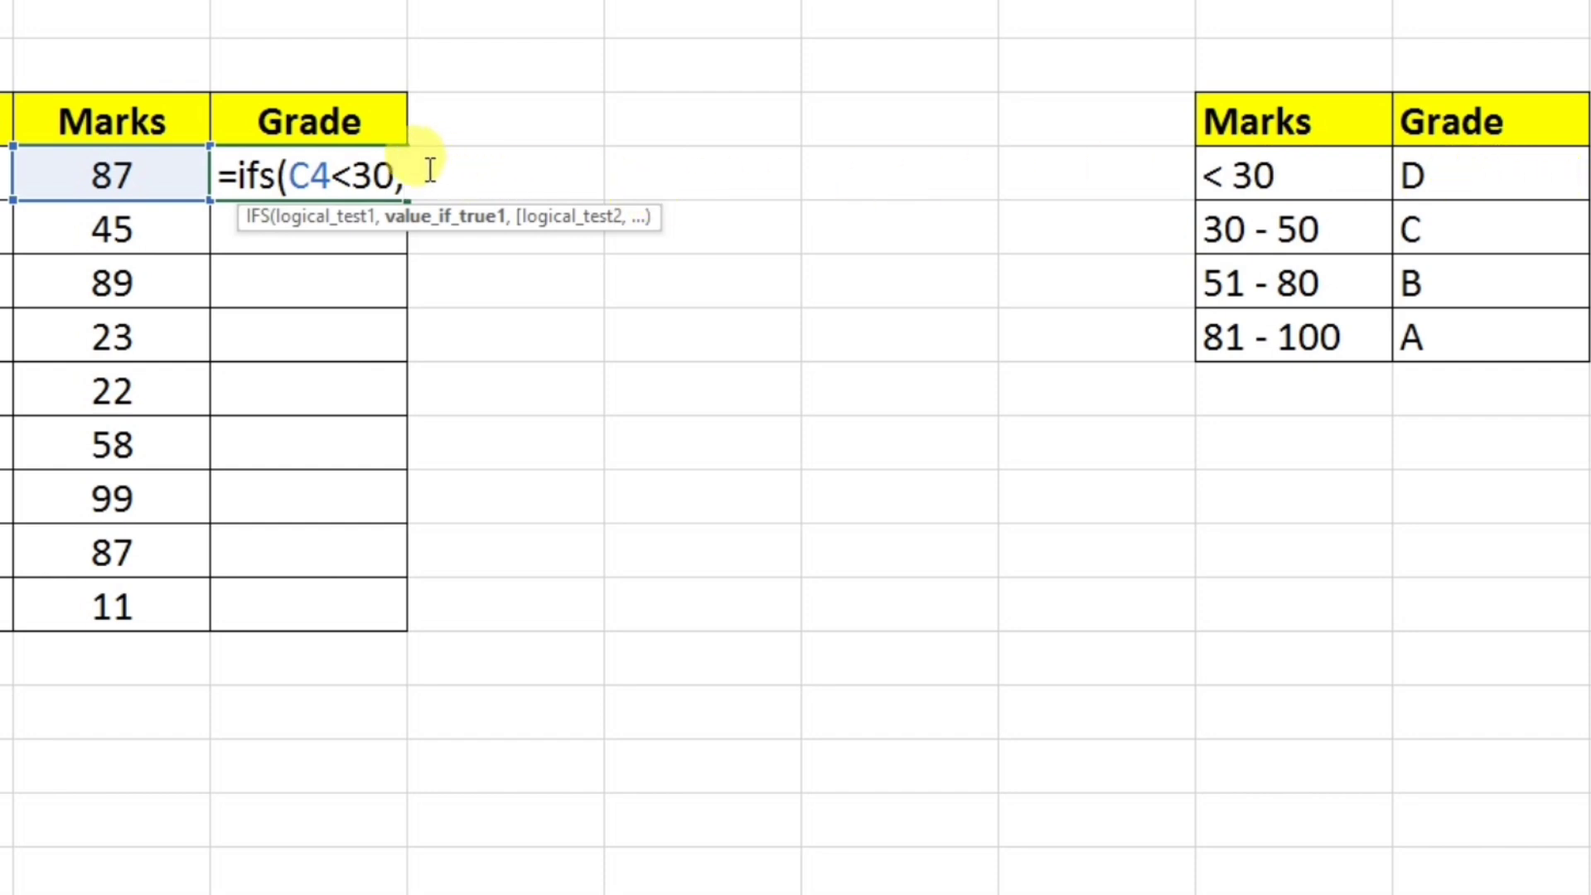
{"action": "type", "text": "\""}
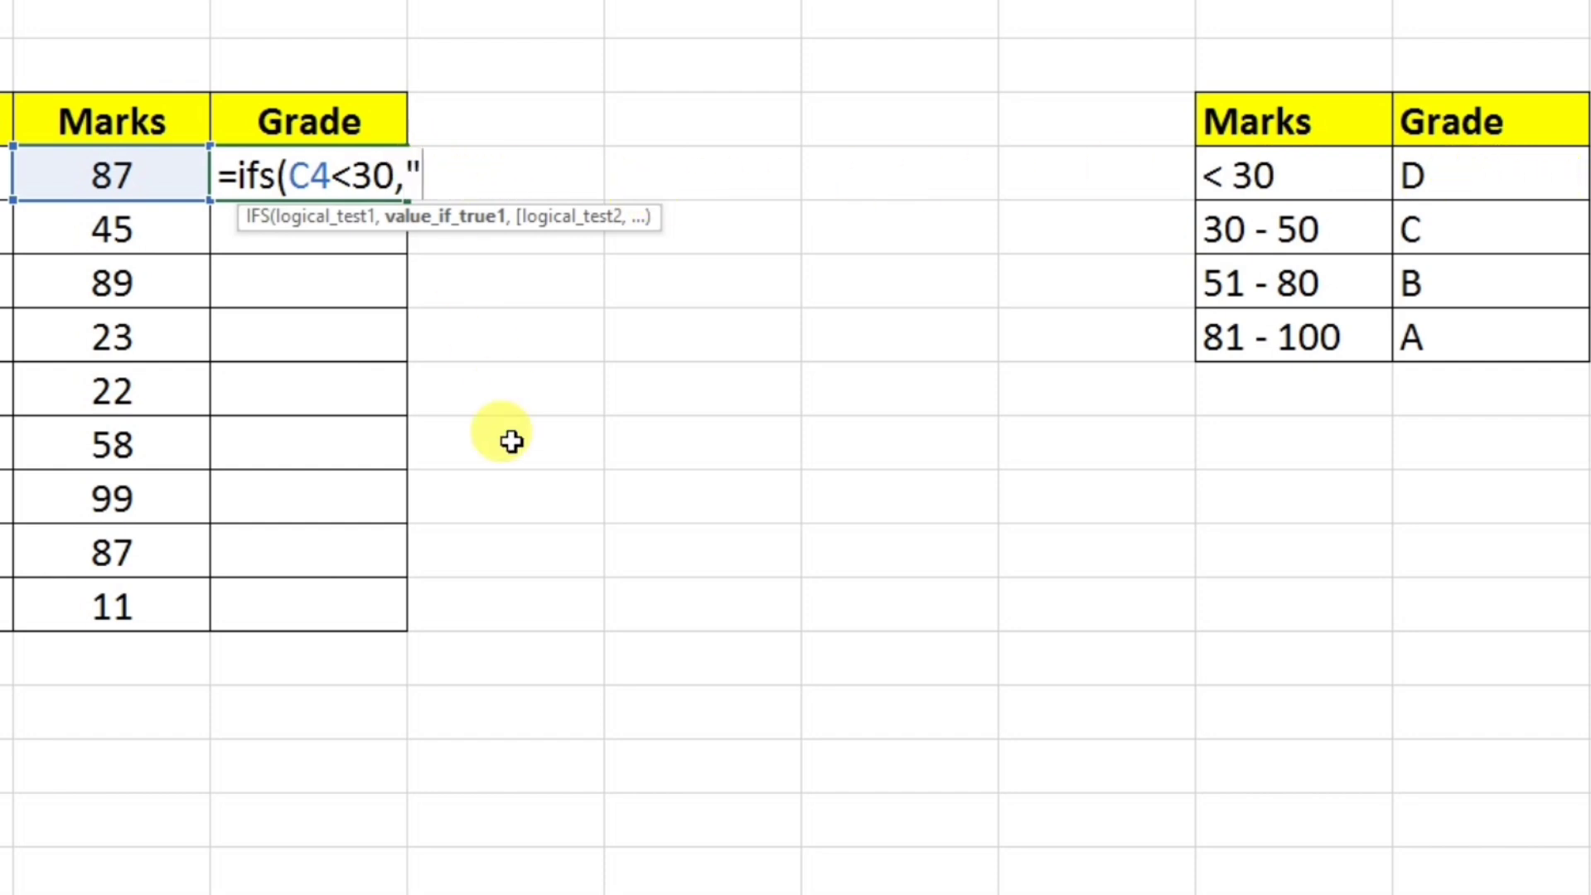
{"action": "type", "text": "D\","}
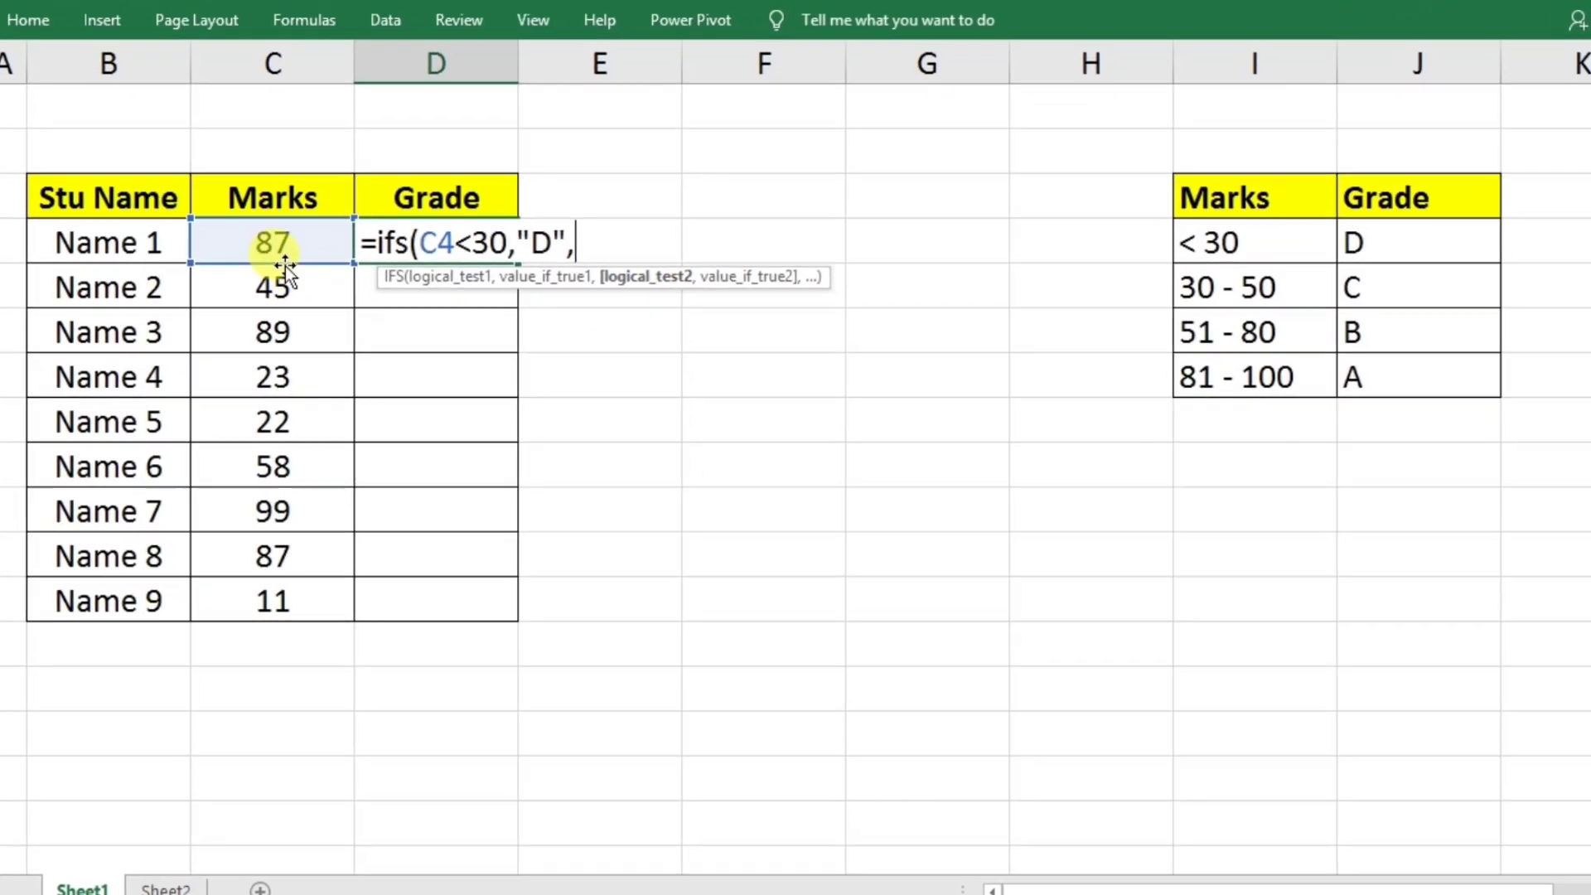
Add a second condition to the D4 formula, returning "C" when C4 is less than or equal to 50.
{"action": "left_click", "coordinate": [263, 244]}
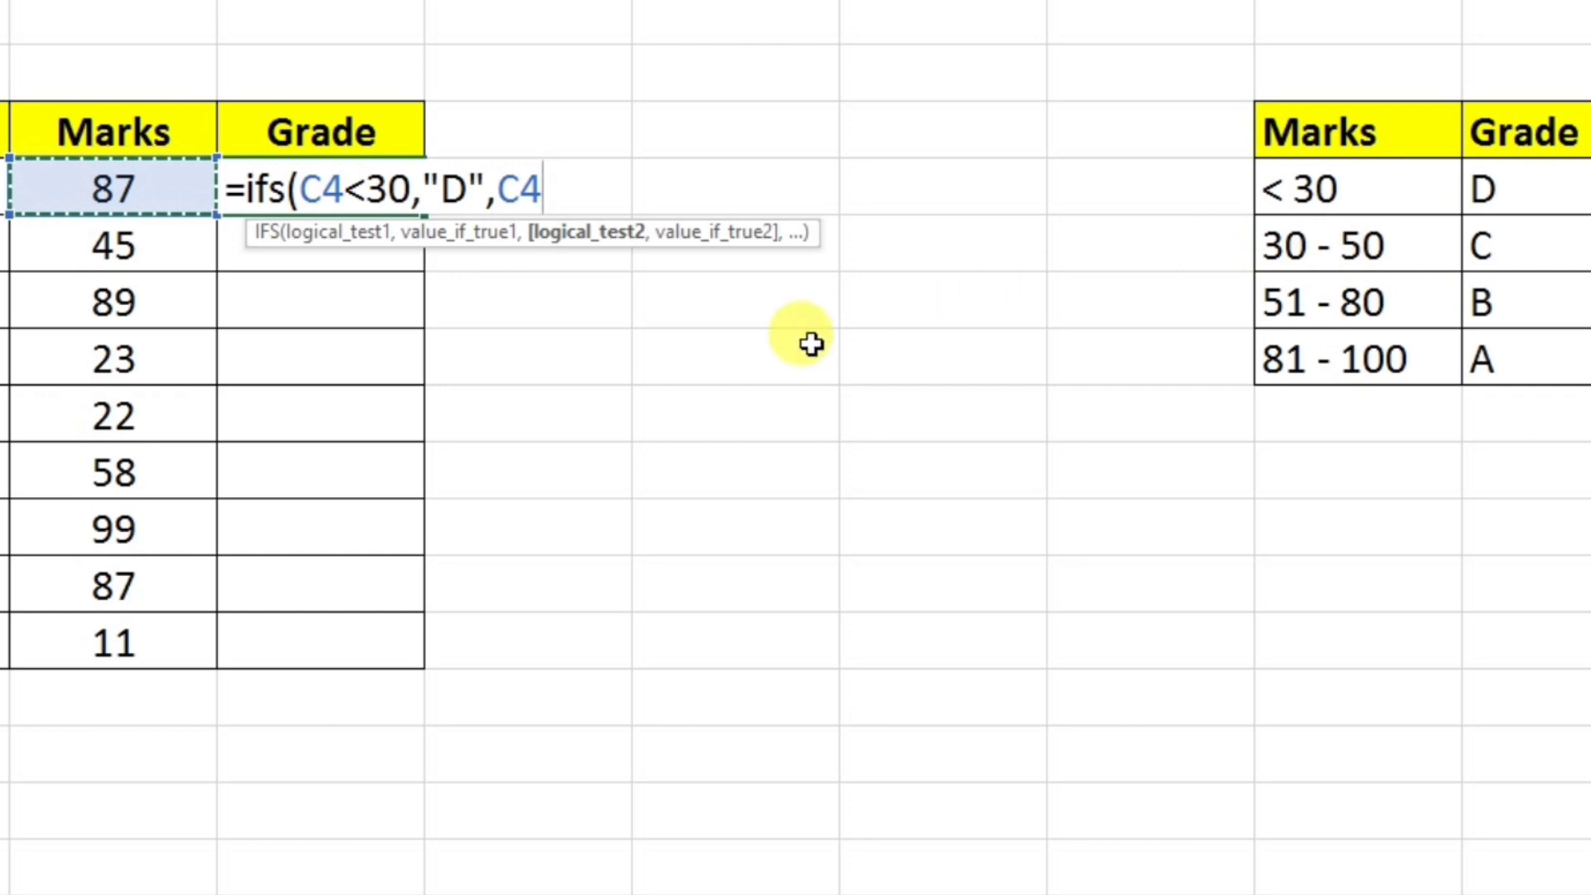
{"action": "type", "text": "<=50"}
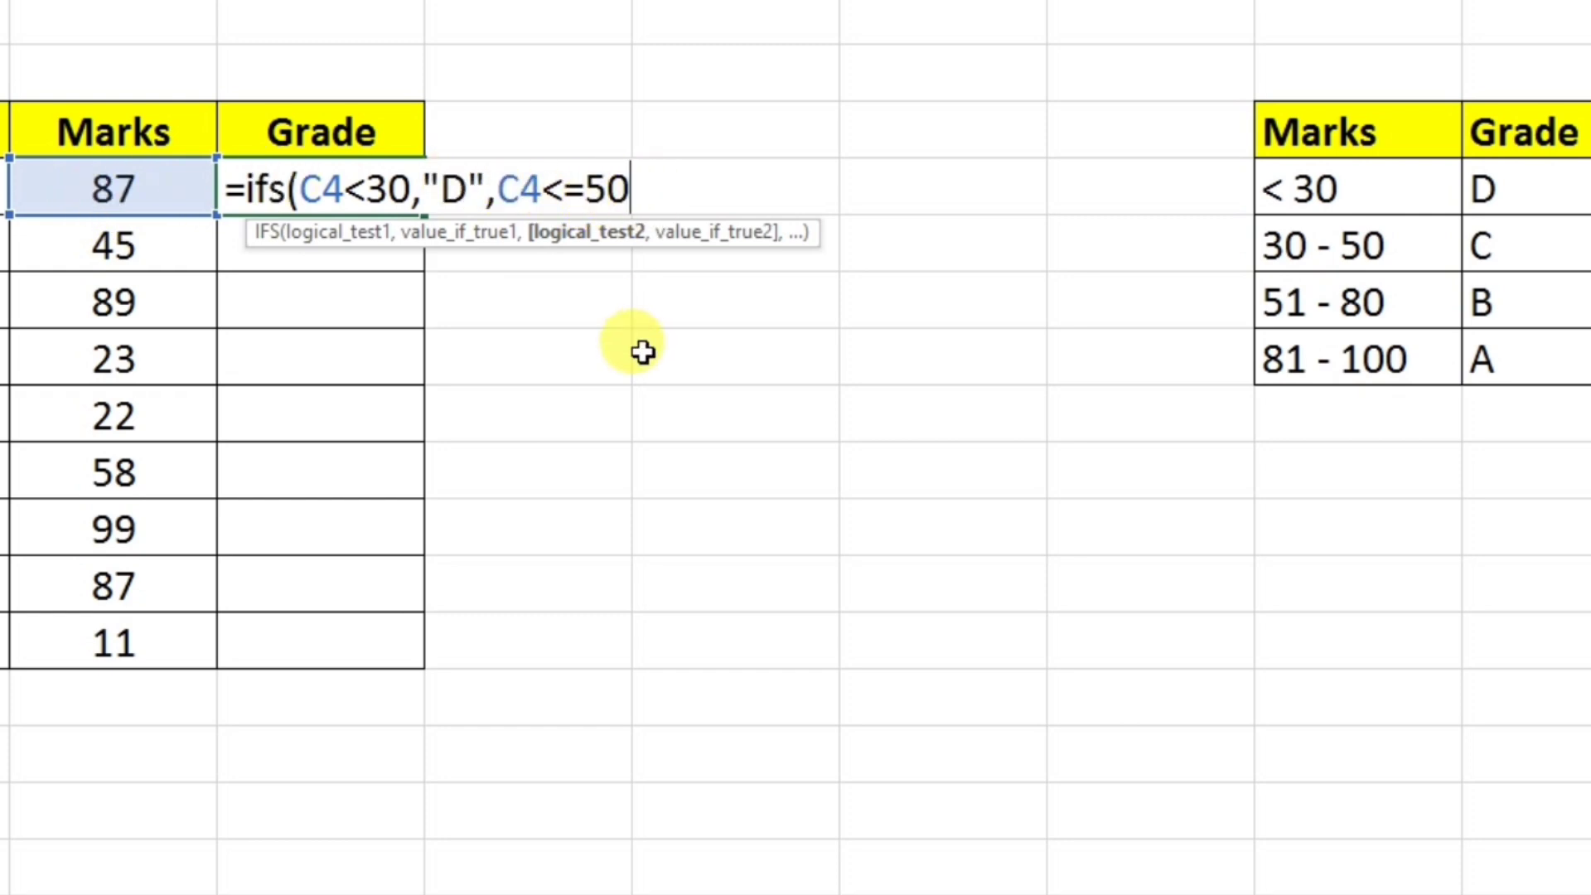
{"action": "type", "text": ",\""}
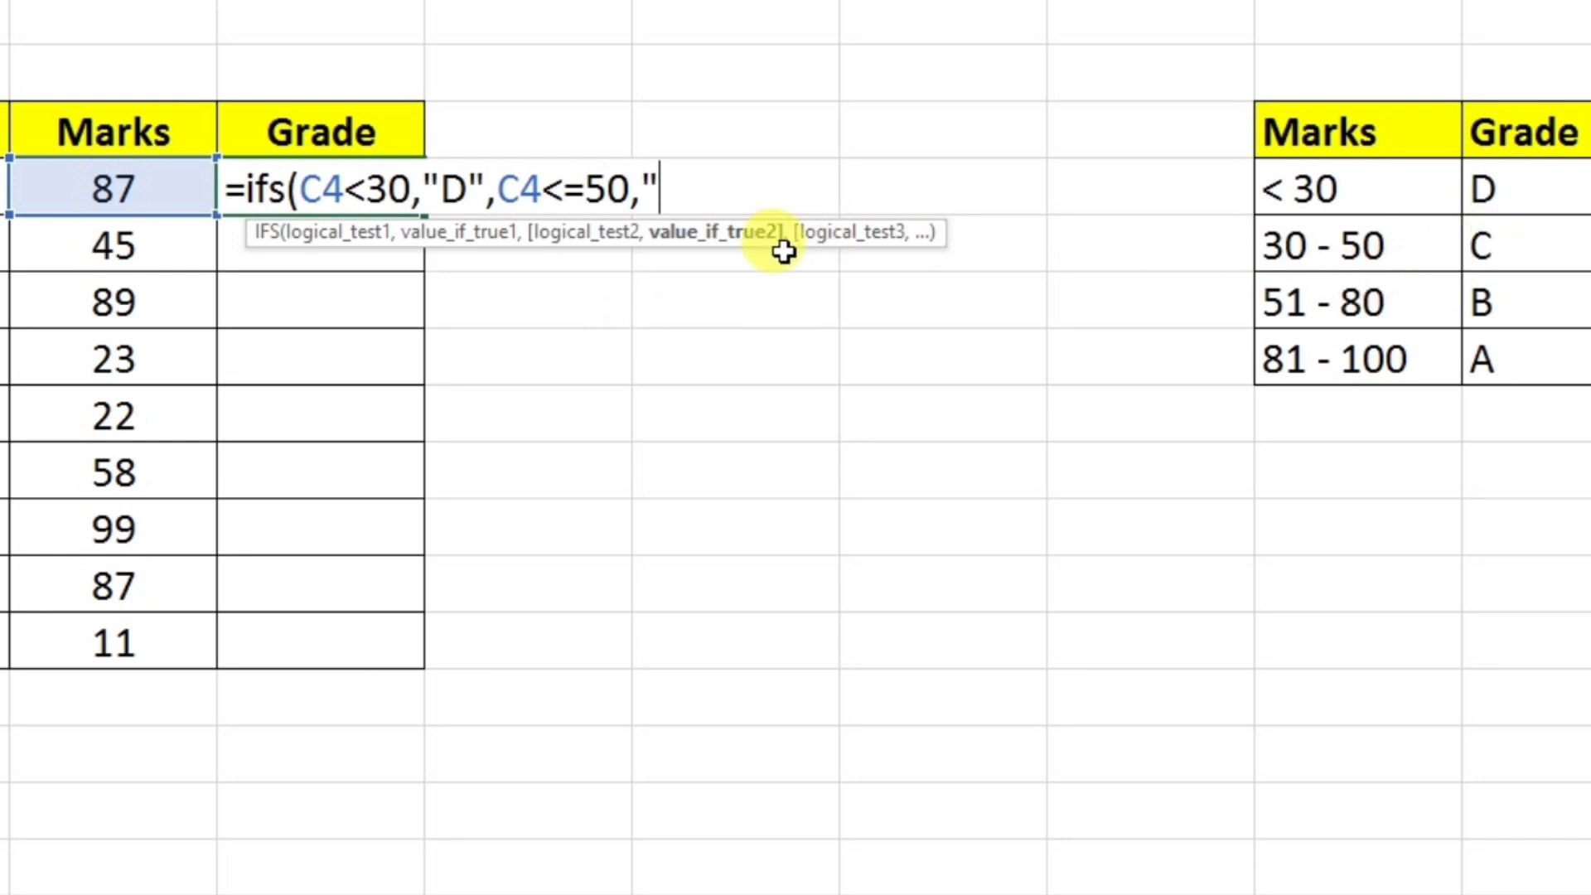
{"action": "type", "text": "C\","}
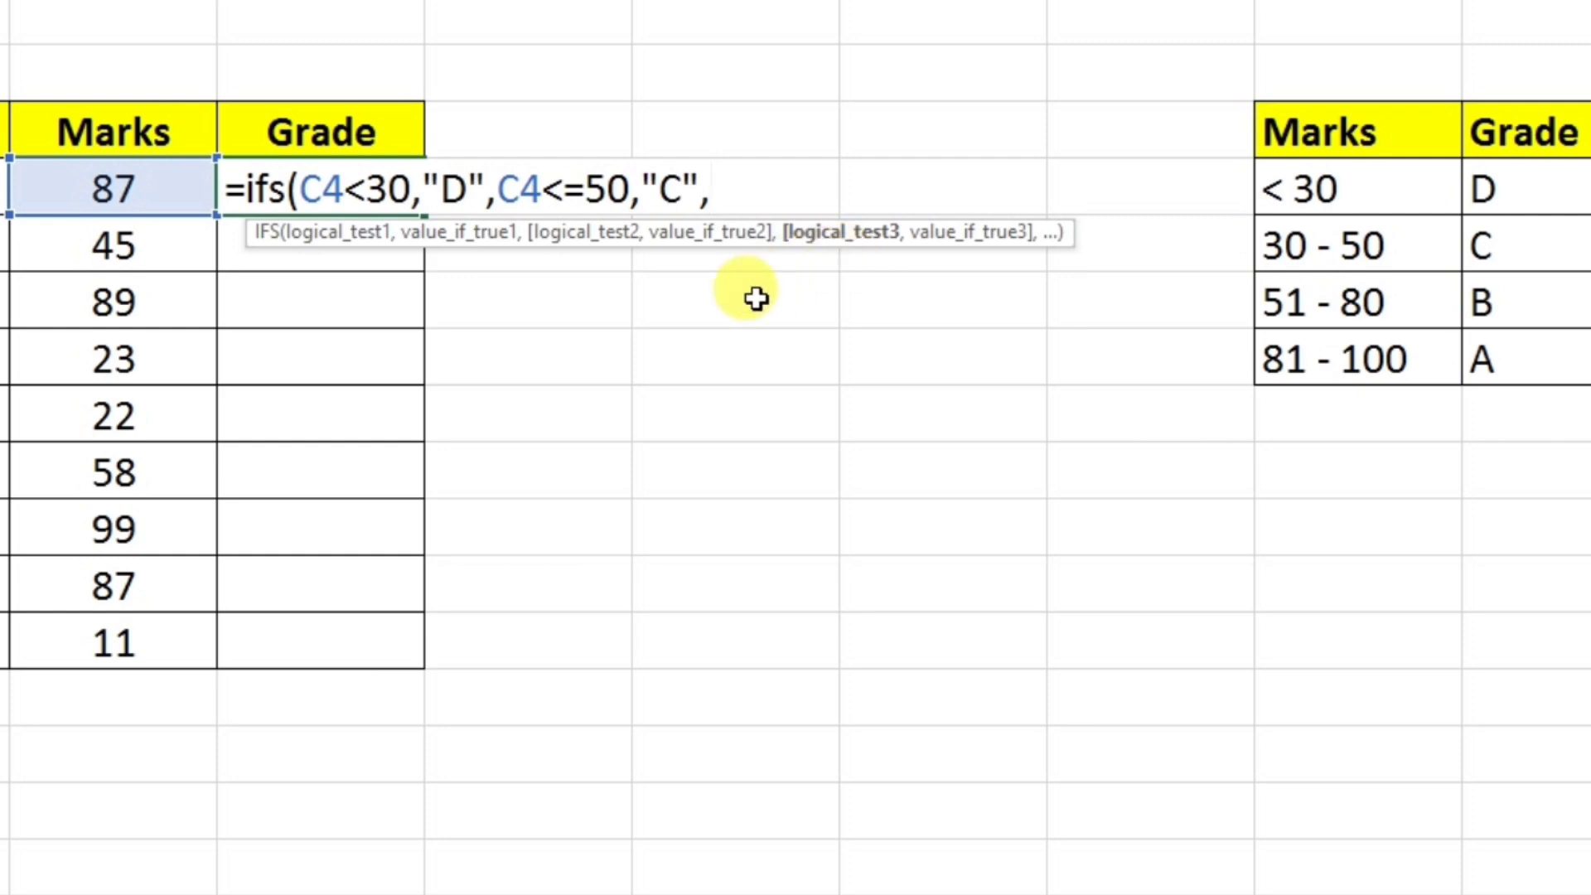
Add a third condition to the D4 formula, returning "B" when C4 is less than or equal to 80.
{"action": "left_click", "coordinate": [75, 187]}
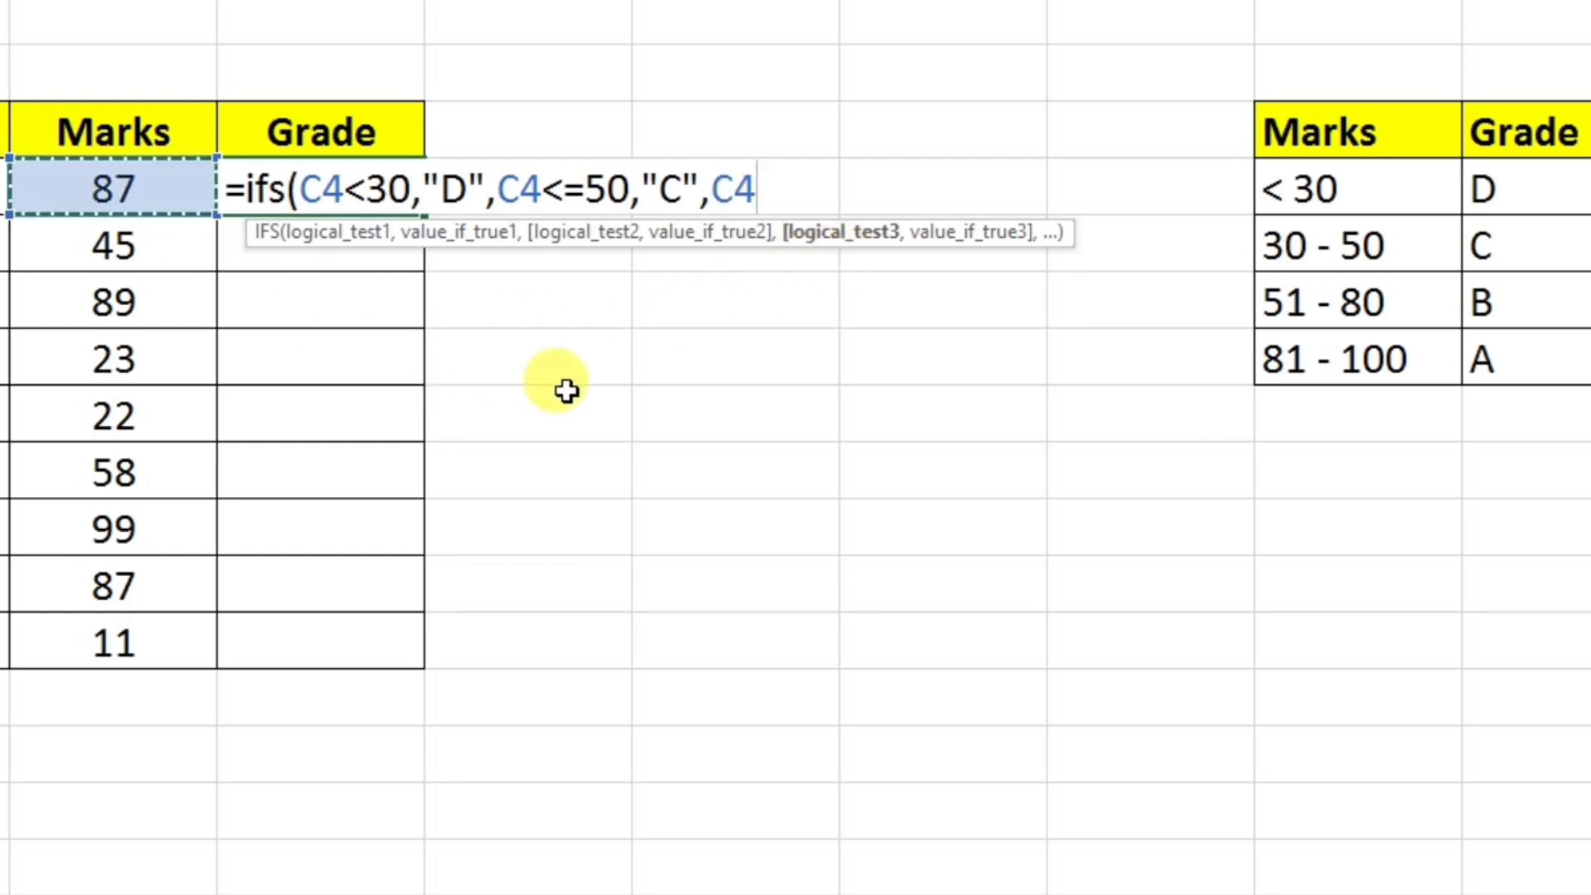
{"action": "type", "text": "<"}
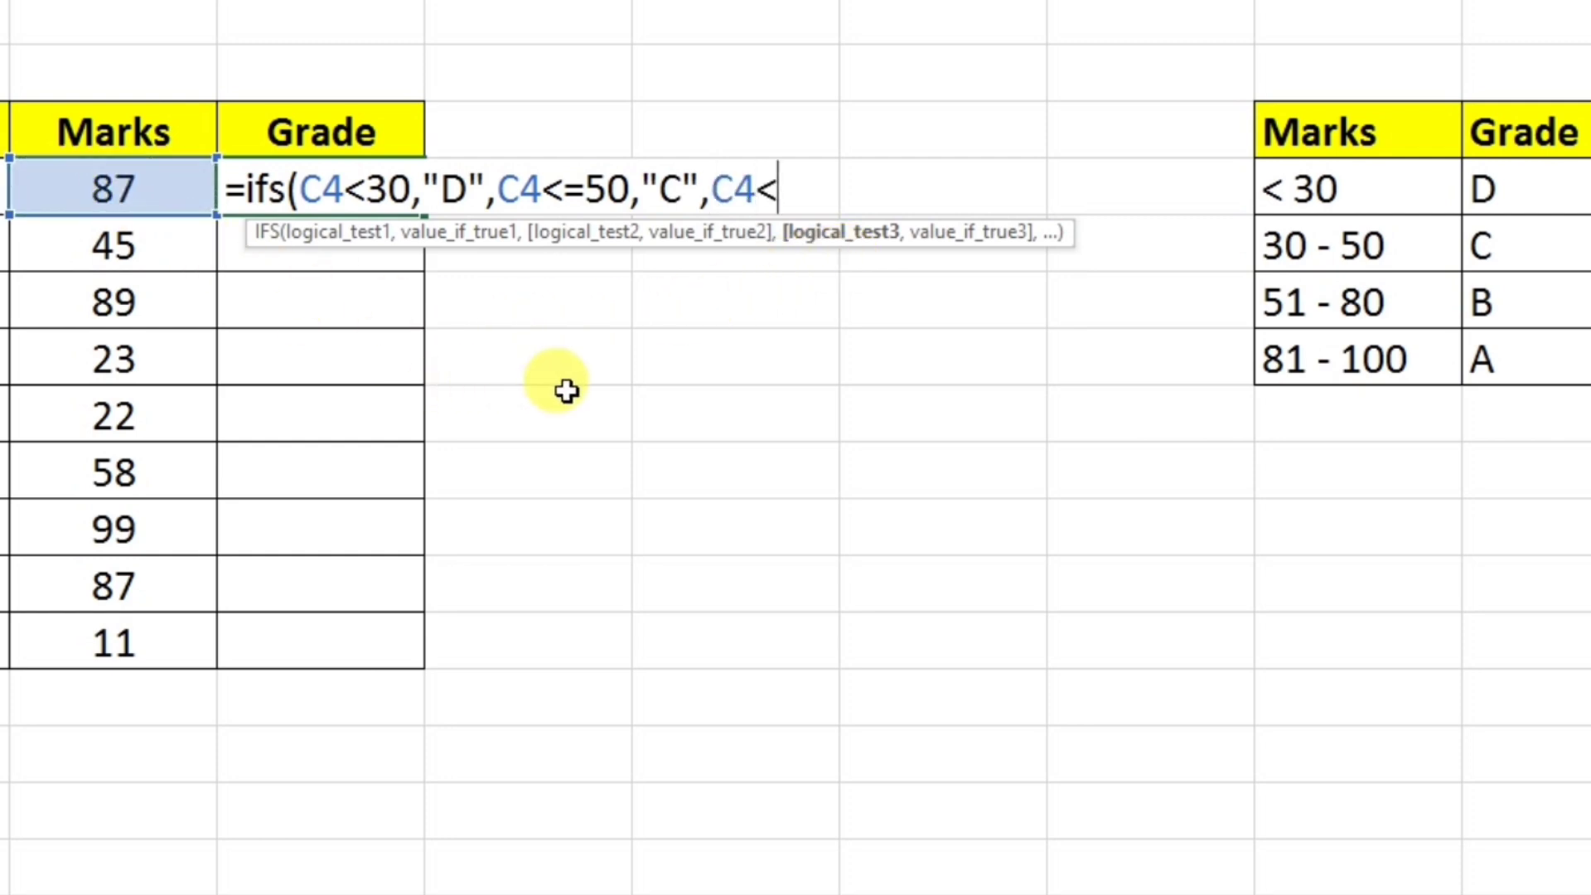
{"action": "type", "text": "="}
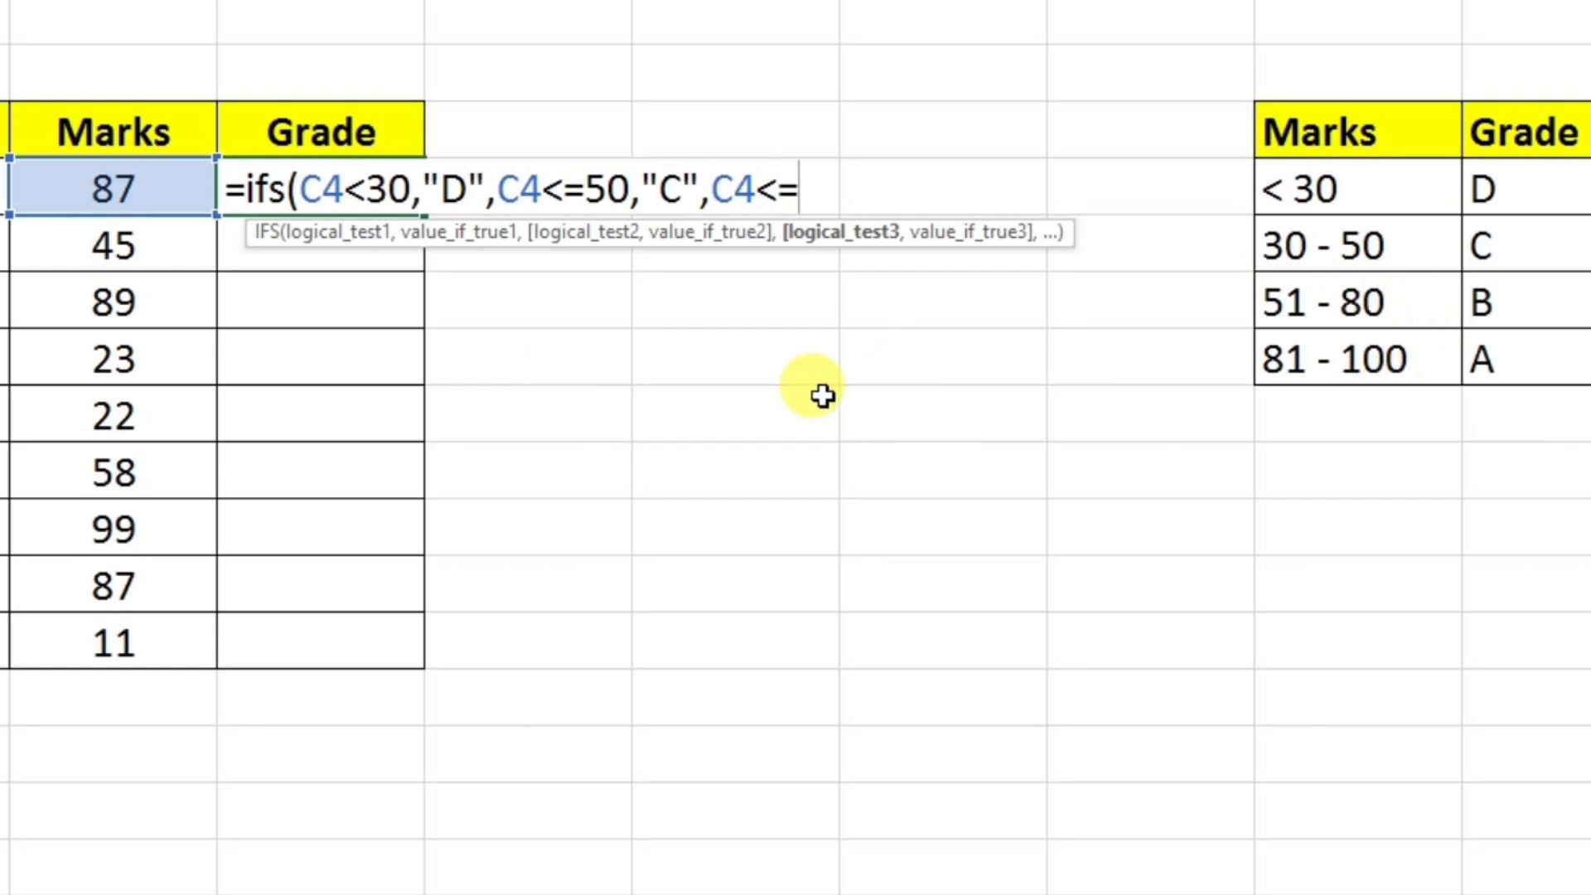
{"action": "type", "text": "80,"}
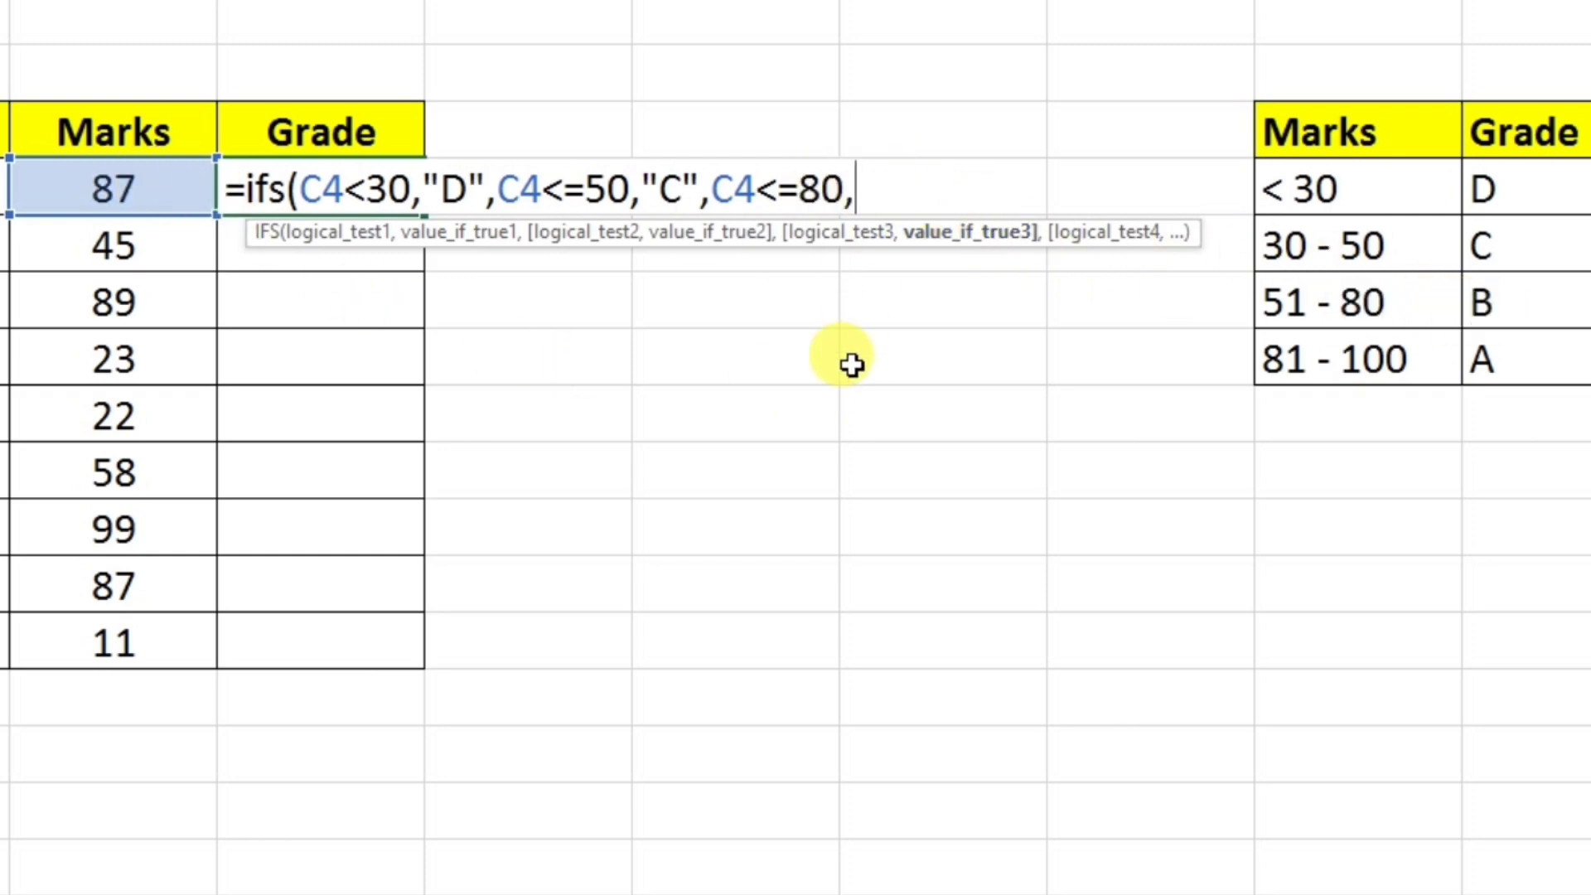
{"action": "type", "text": "\"B\","}
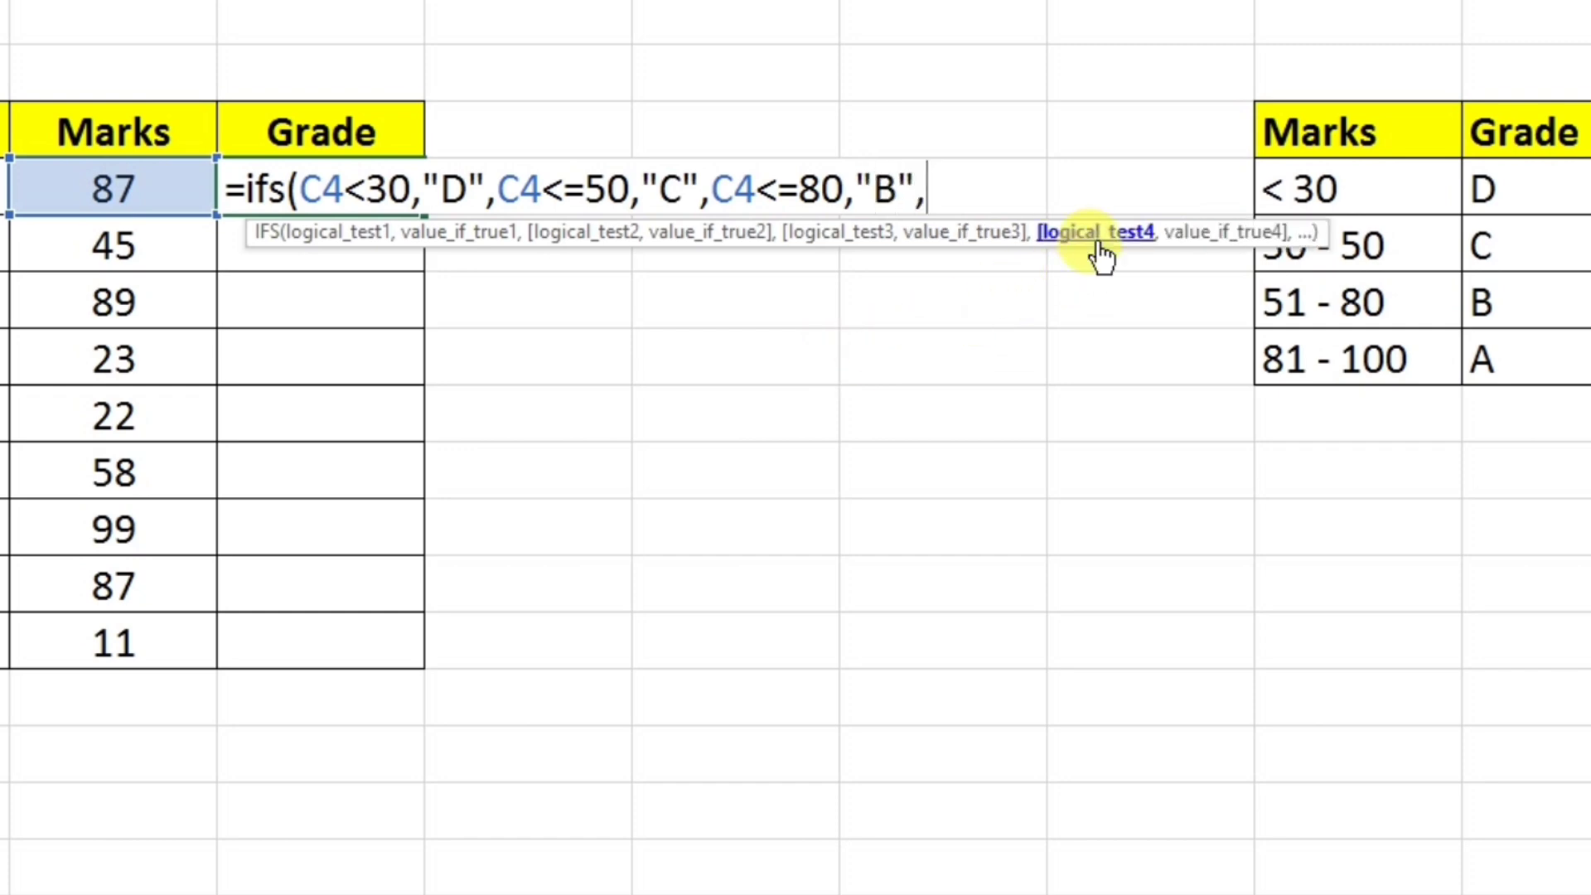
Add a fourth condition returning "A" when C4 is less than or equal to 100, then close and enter the formula.
{"action": "left_click", "coordinate": [88, 188]}
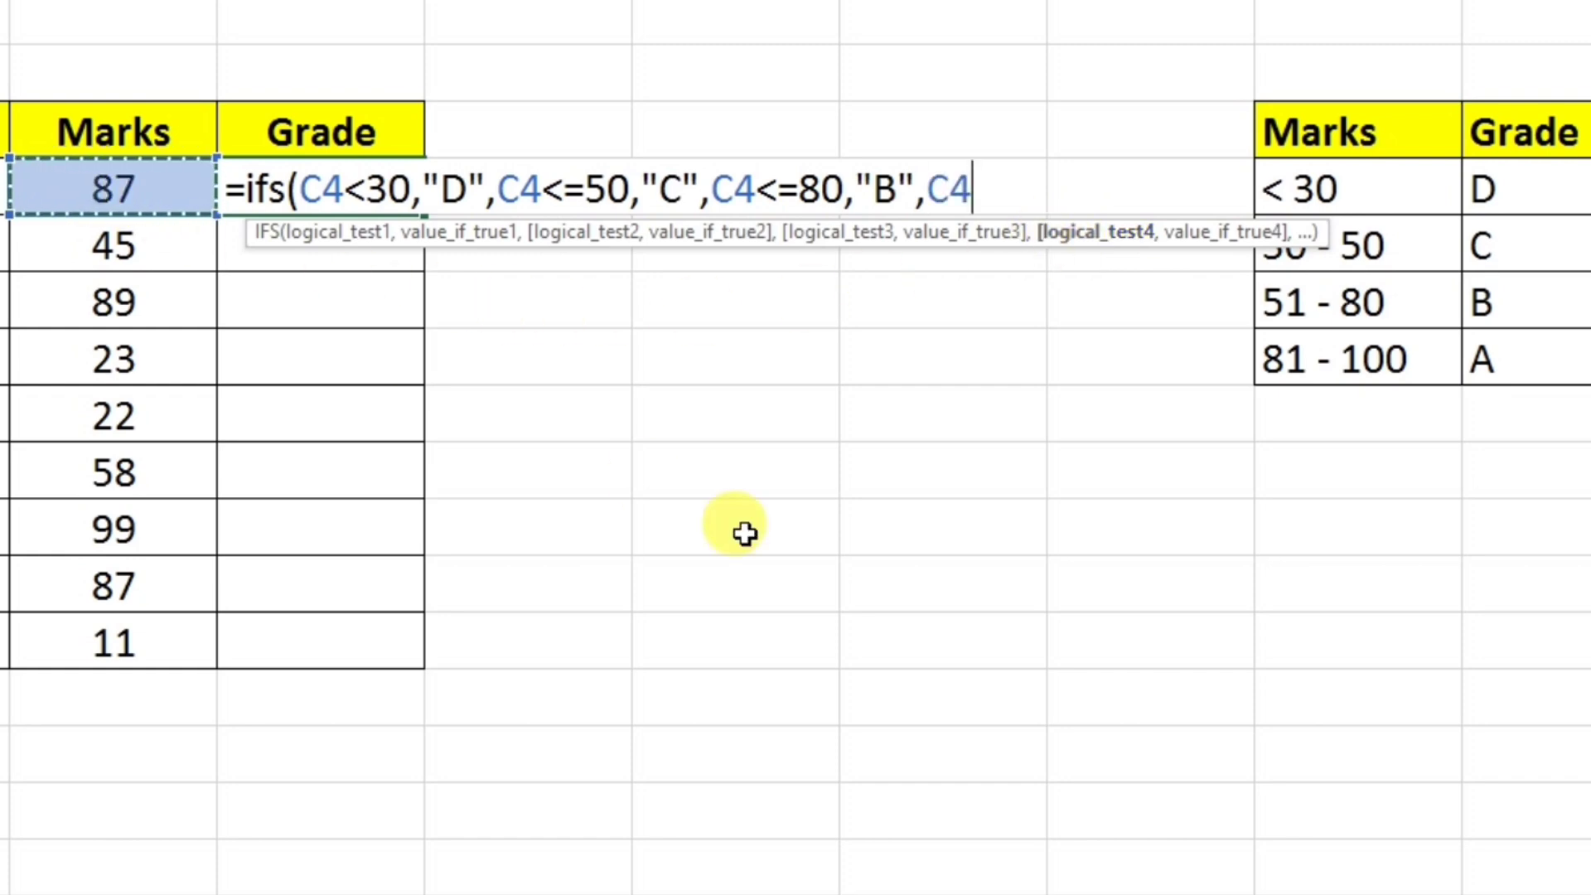
{"action": "type", "text": "<"}
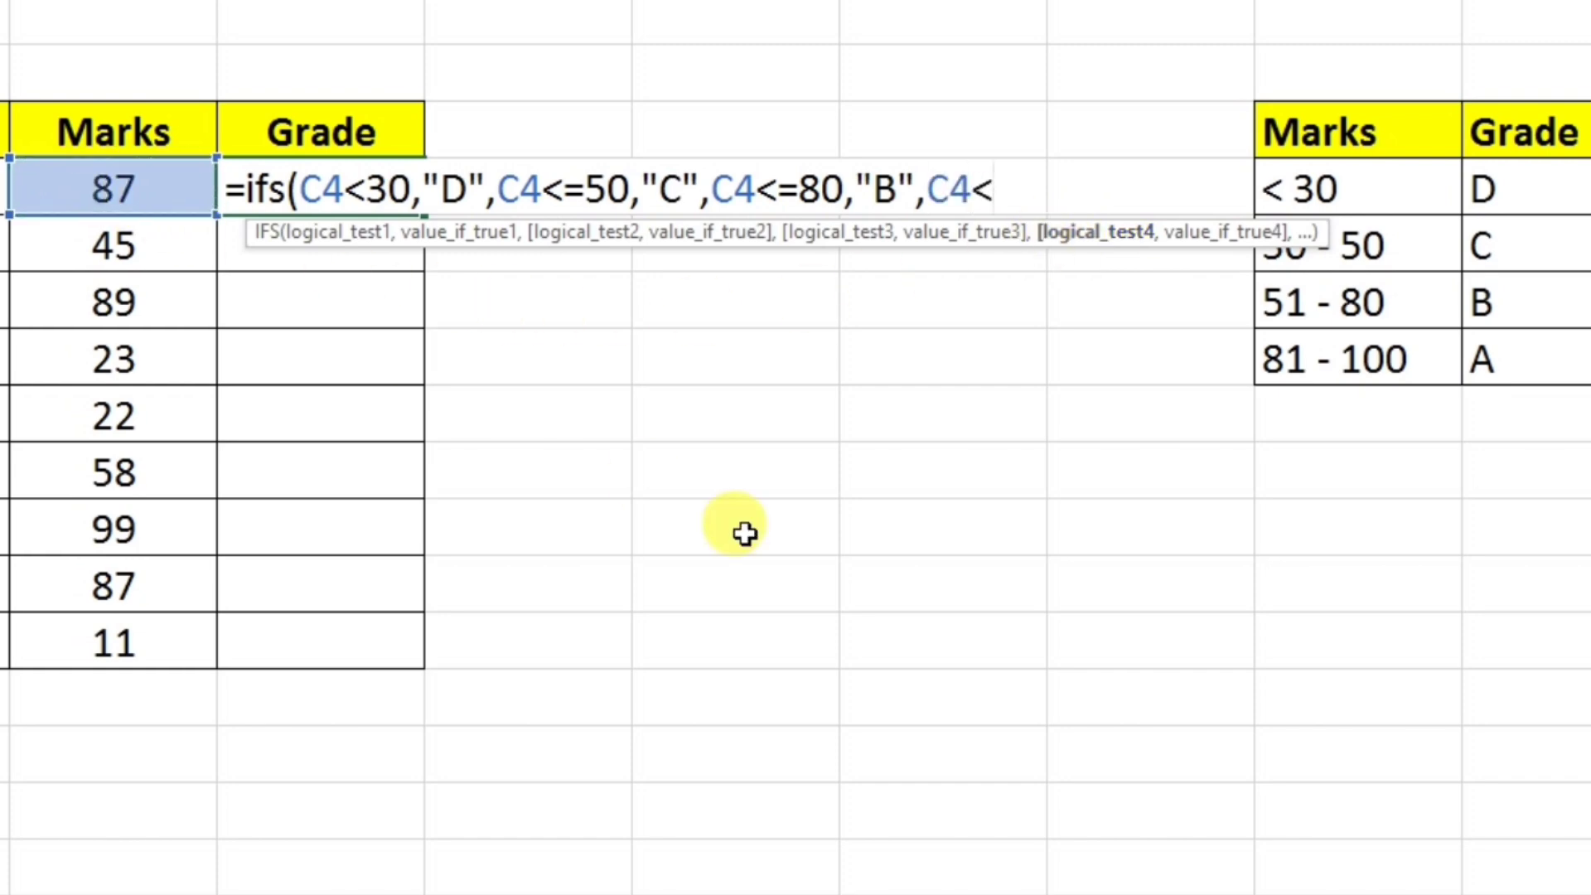
{"action": "type", "text": "=100,"}
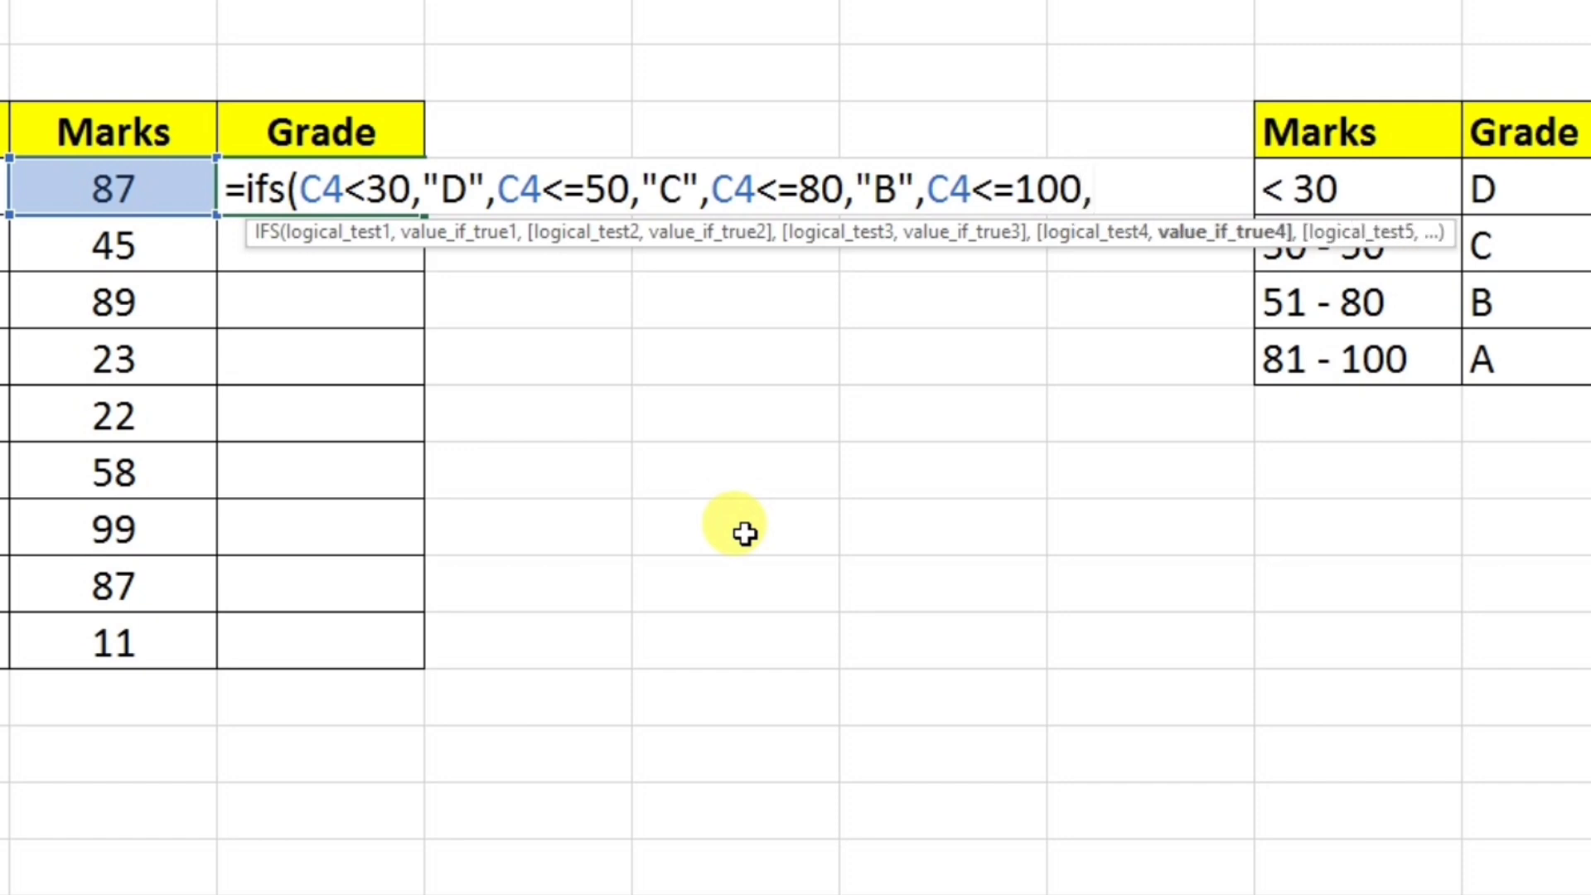
{"action": "type", "text": "\"A\")"}
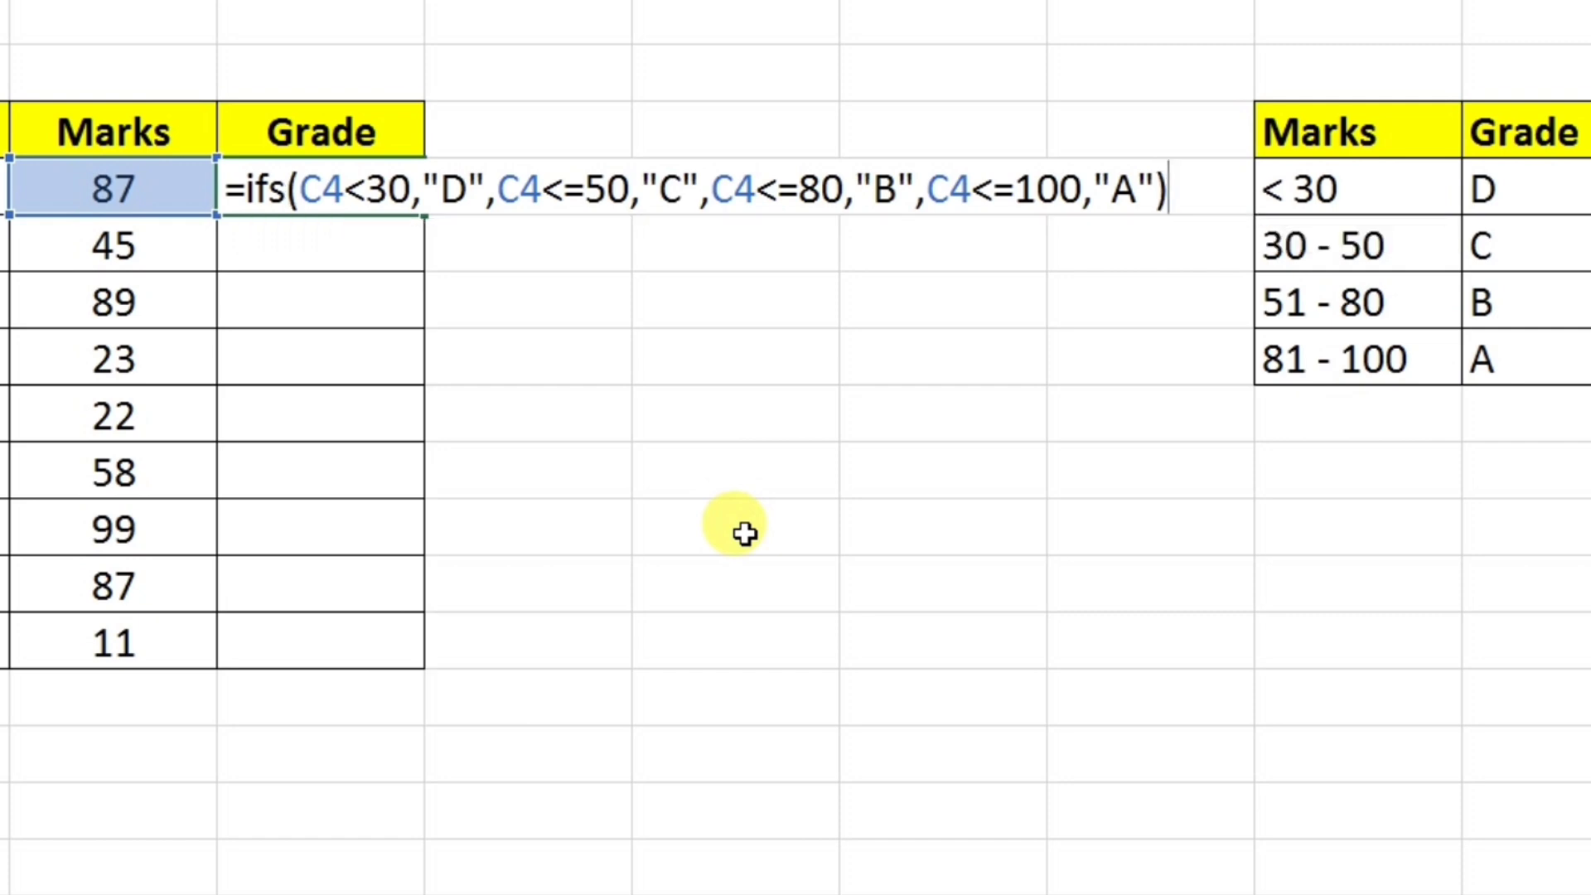
{"action": "key", "text": "Return"}
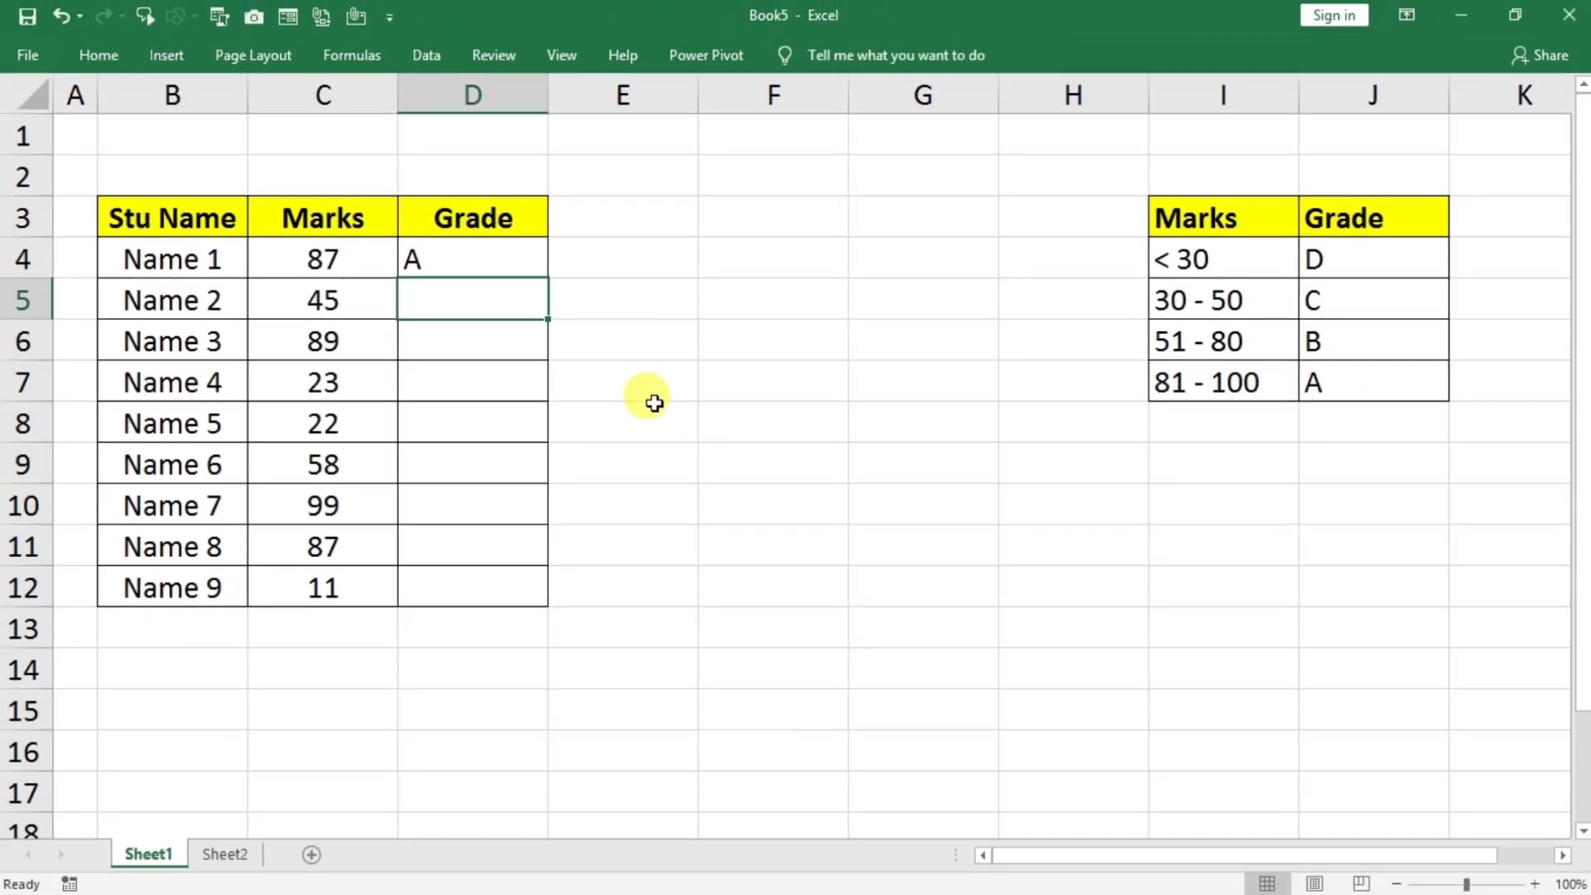
Fill the grade formula from D4 down to D12 and check the grades of Name 9 and Name 6 against their marks.
{"action": "left_click", "coordinate": [398, 196]}
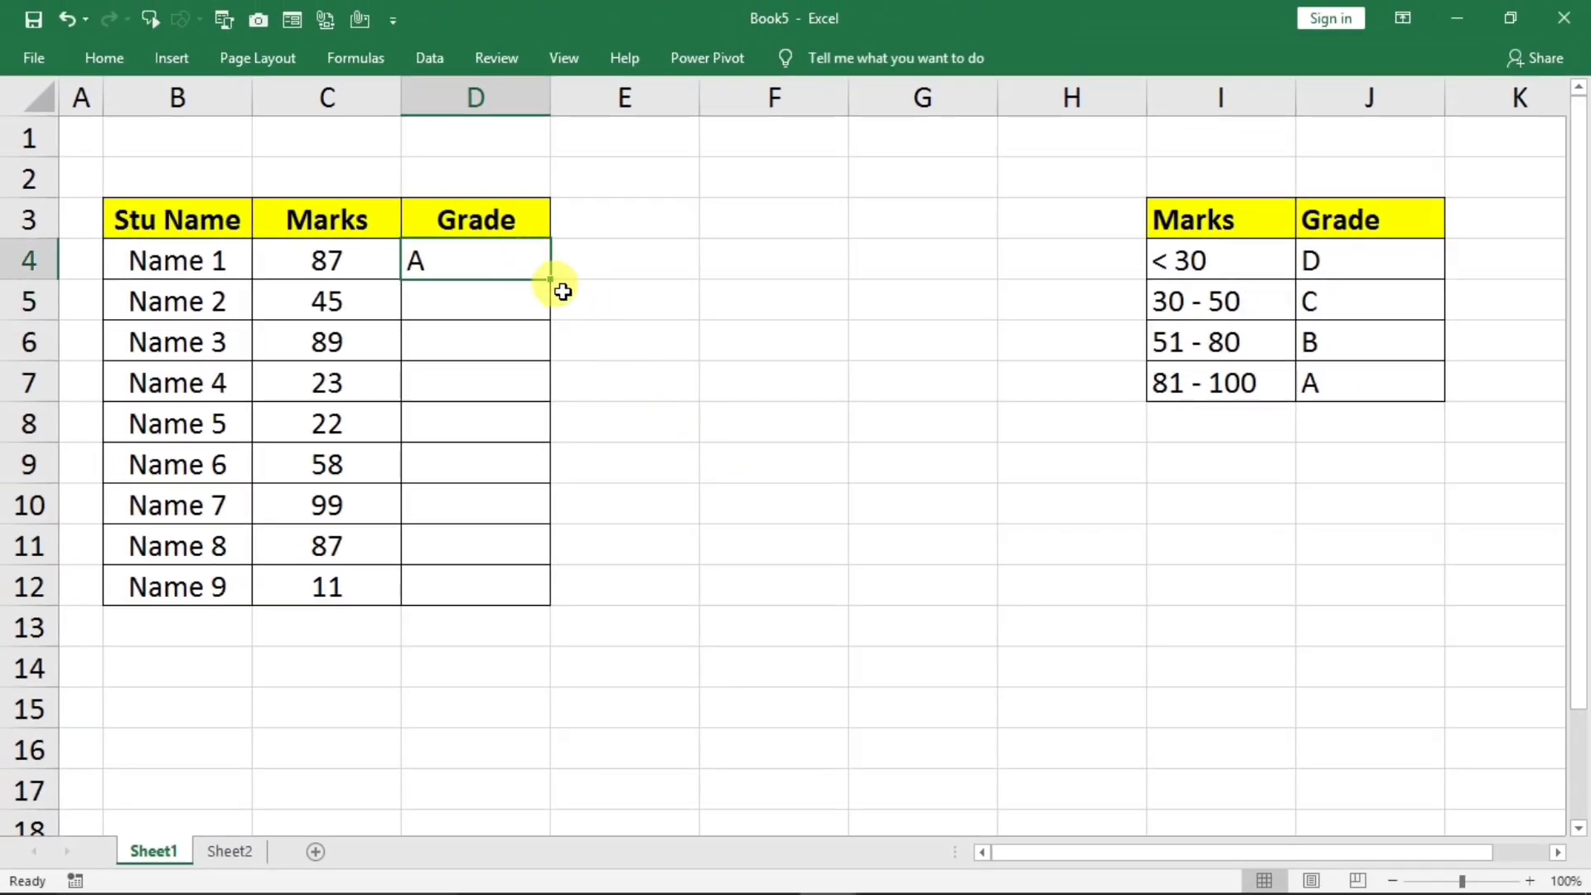
{"action": "left_click_drag", "start_coordinate": [550, 279], "coordinate": [554, 606]}
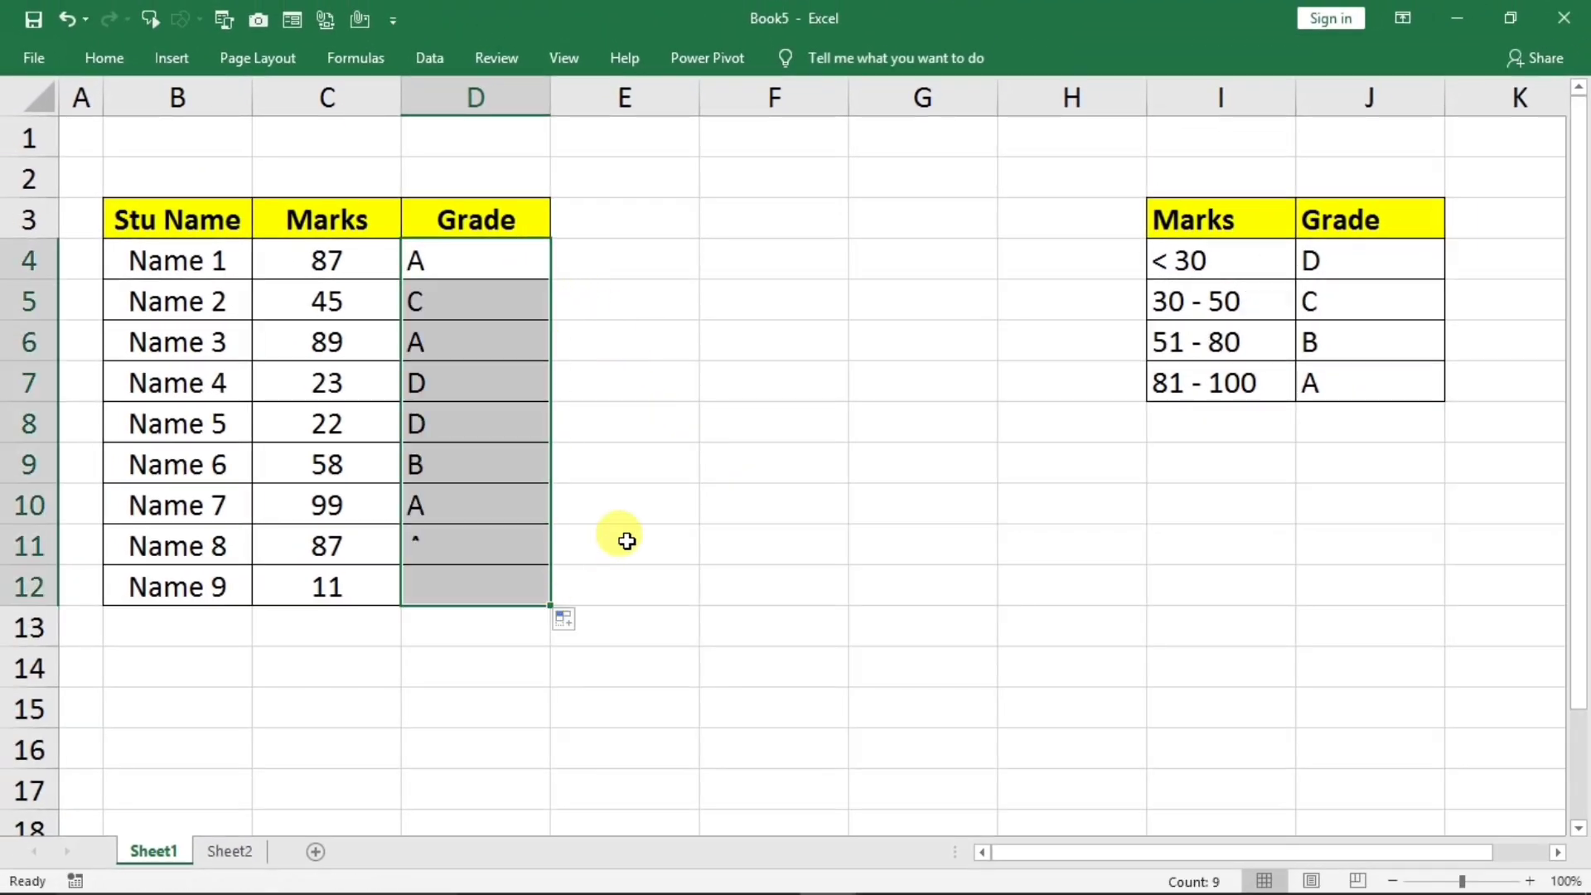
{"action": "left_click", "coordinate": [321, 587]}
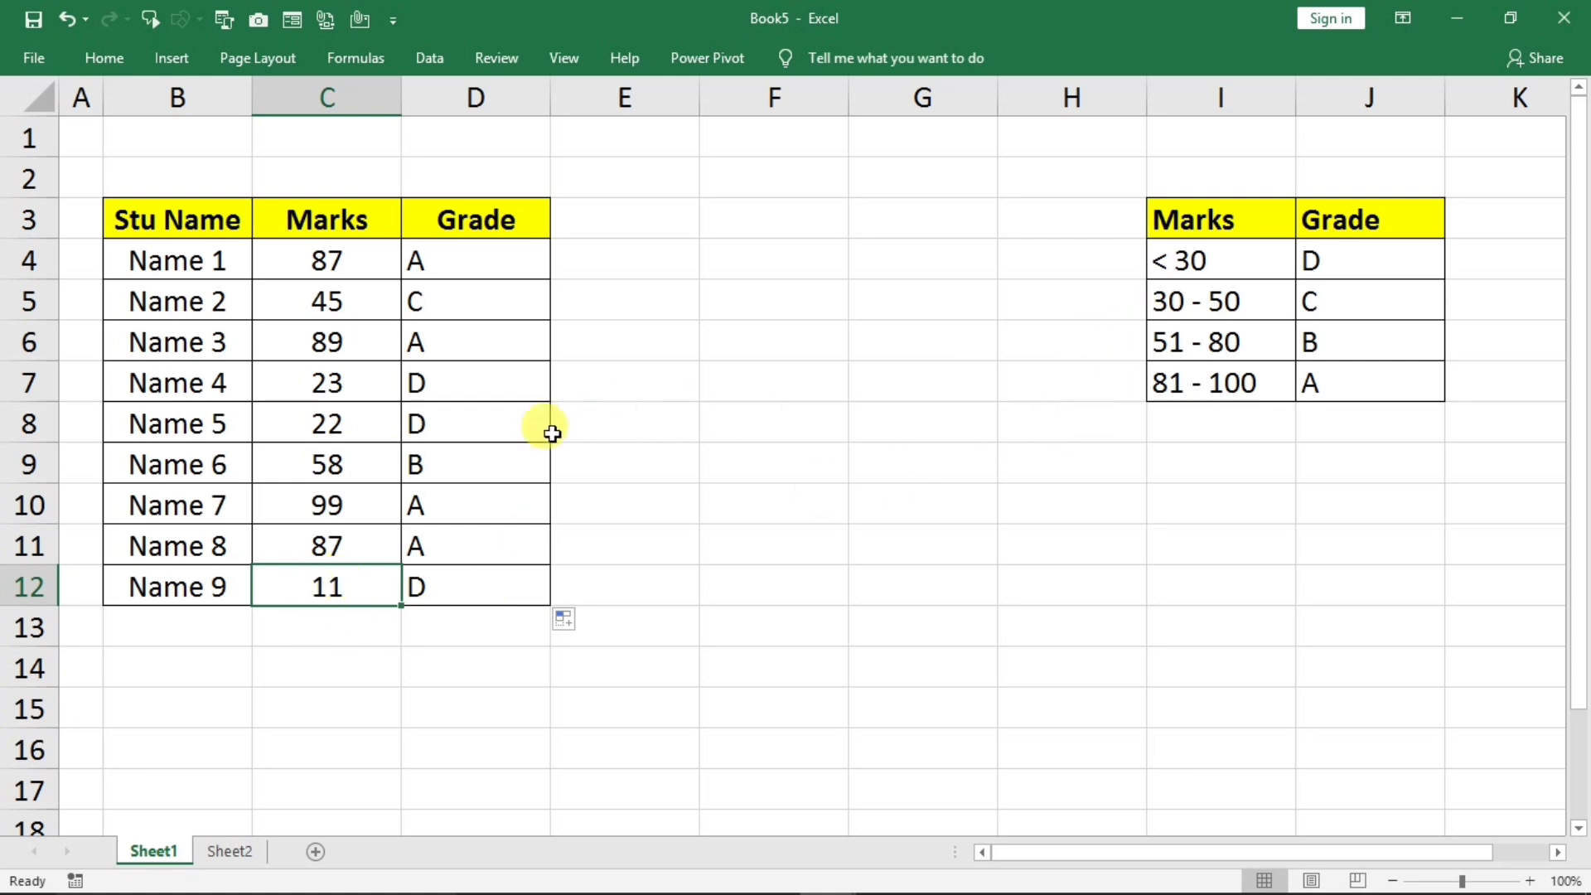
{"action": "left_click", "coordinate": [433, 466]}
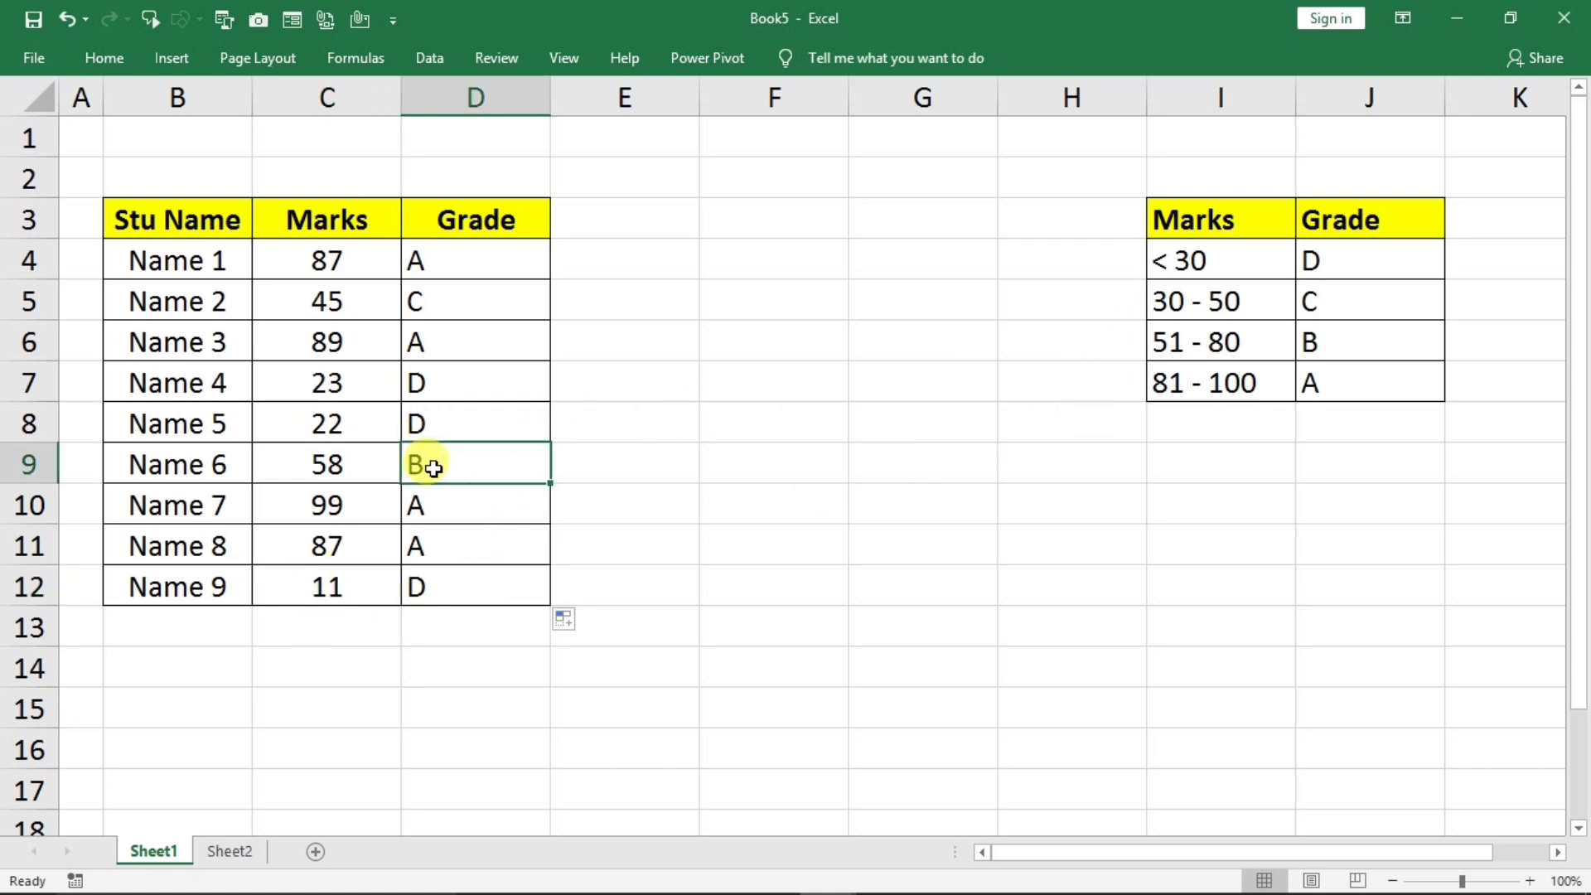
{"action": "left_click", "coordinate": [352, 466]}
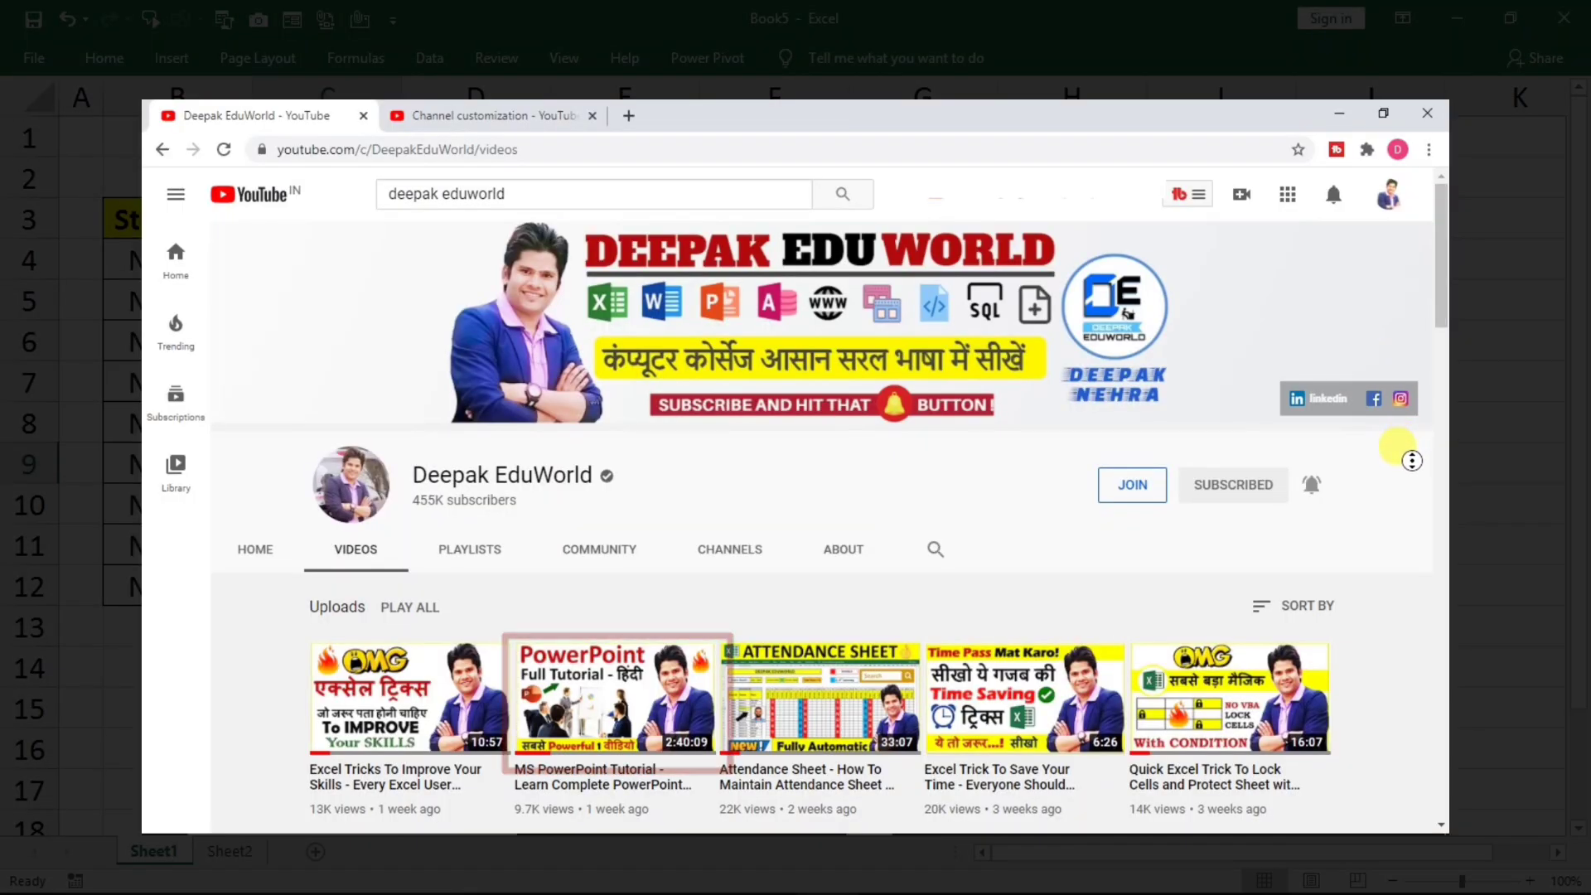
{"action": "scroll", "coordinate": [1409, 485], "scroll_direction": "down", "scroll_amount": 1}
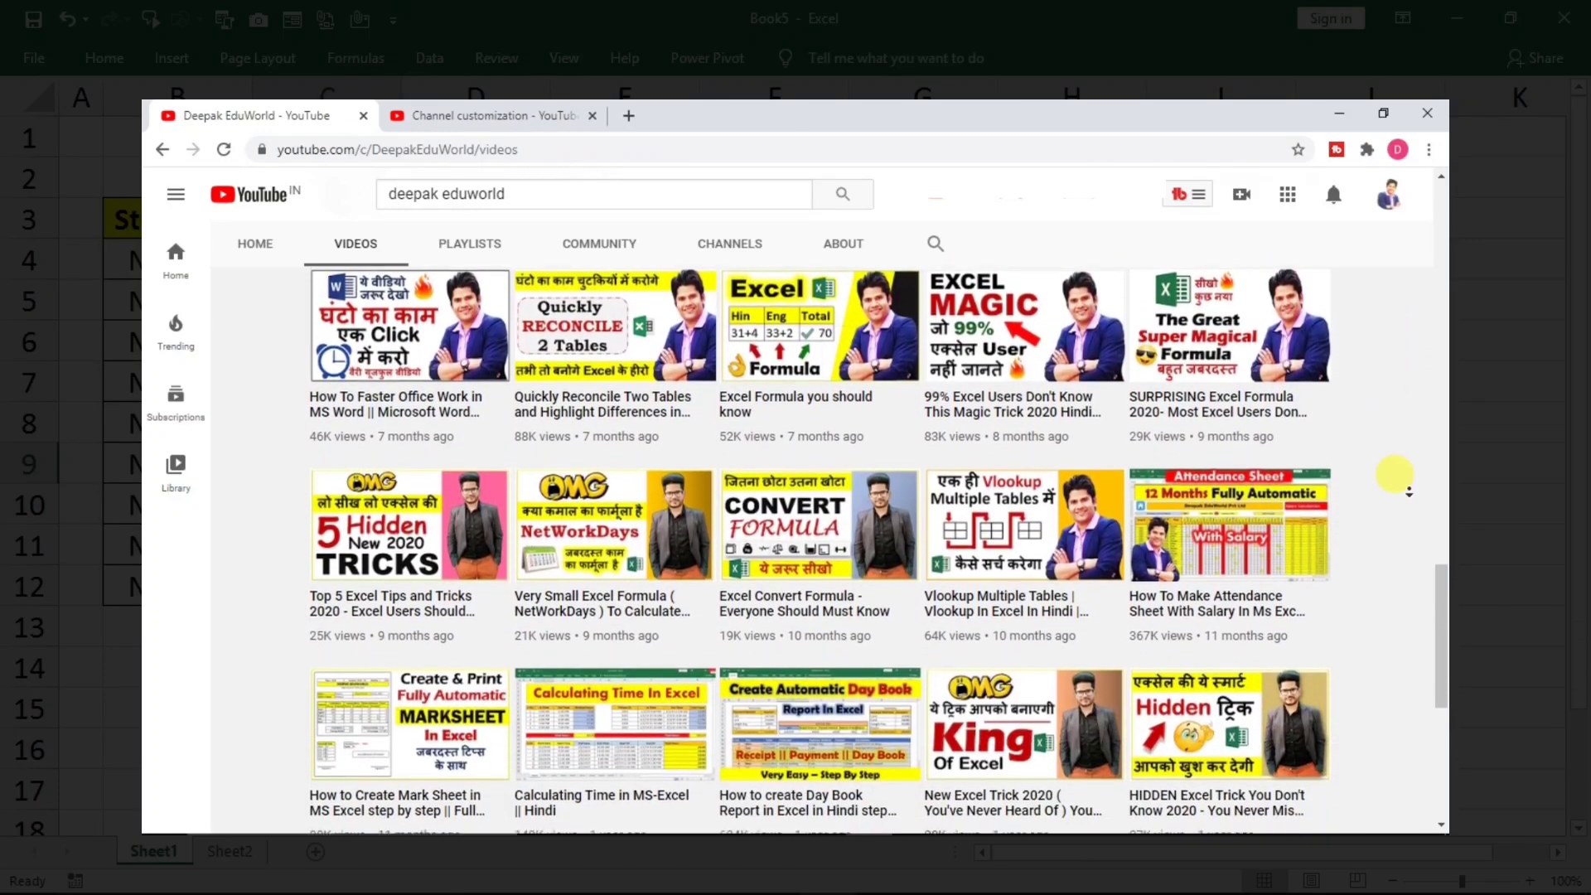
{"action": "scroll", "coordinate": [1409, 492], "scroll_direction": "down", "scroll_amount": 1}
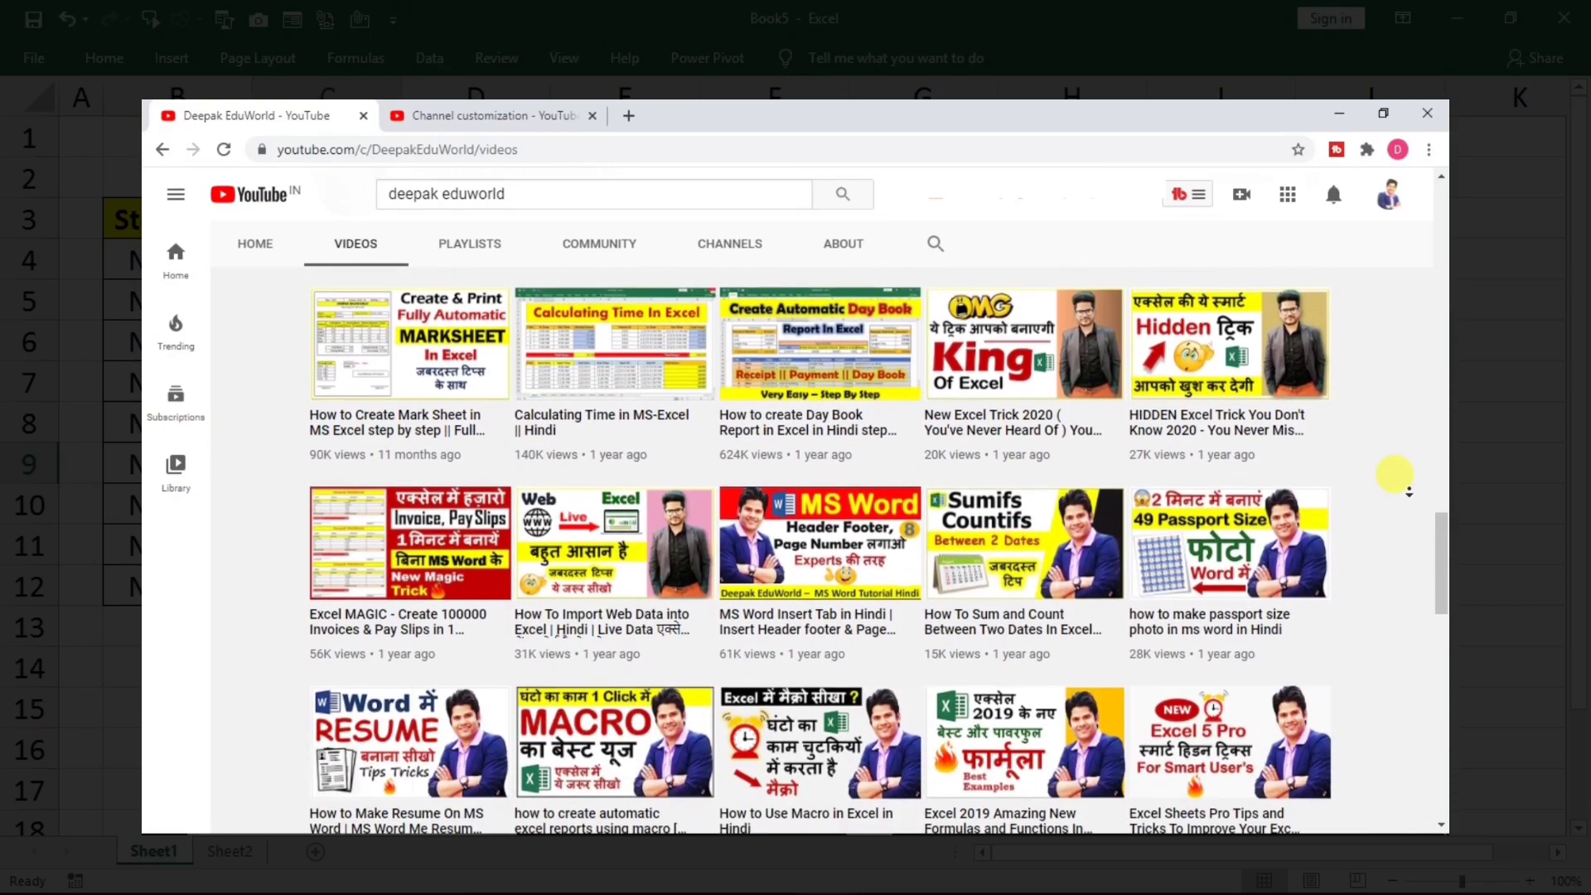
{"action": "scroll", "coordinate": [1408, 492], "scroll_direction": "up", "scroll_amount": 20}
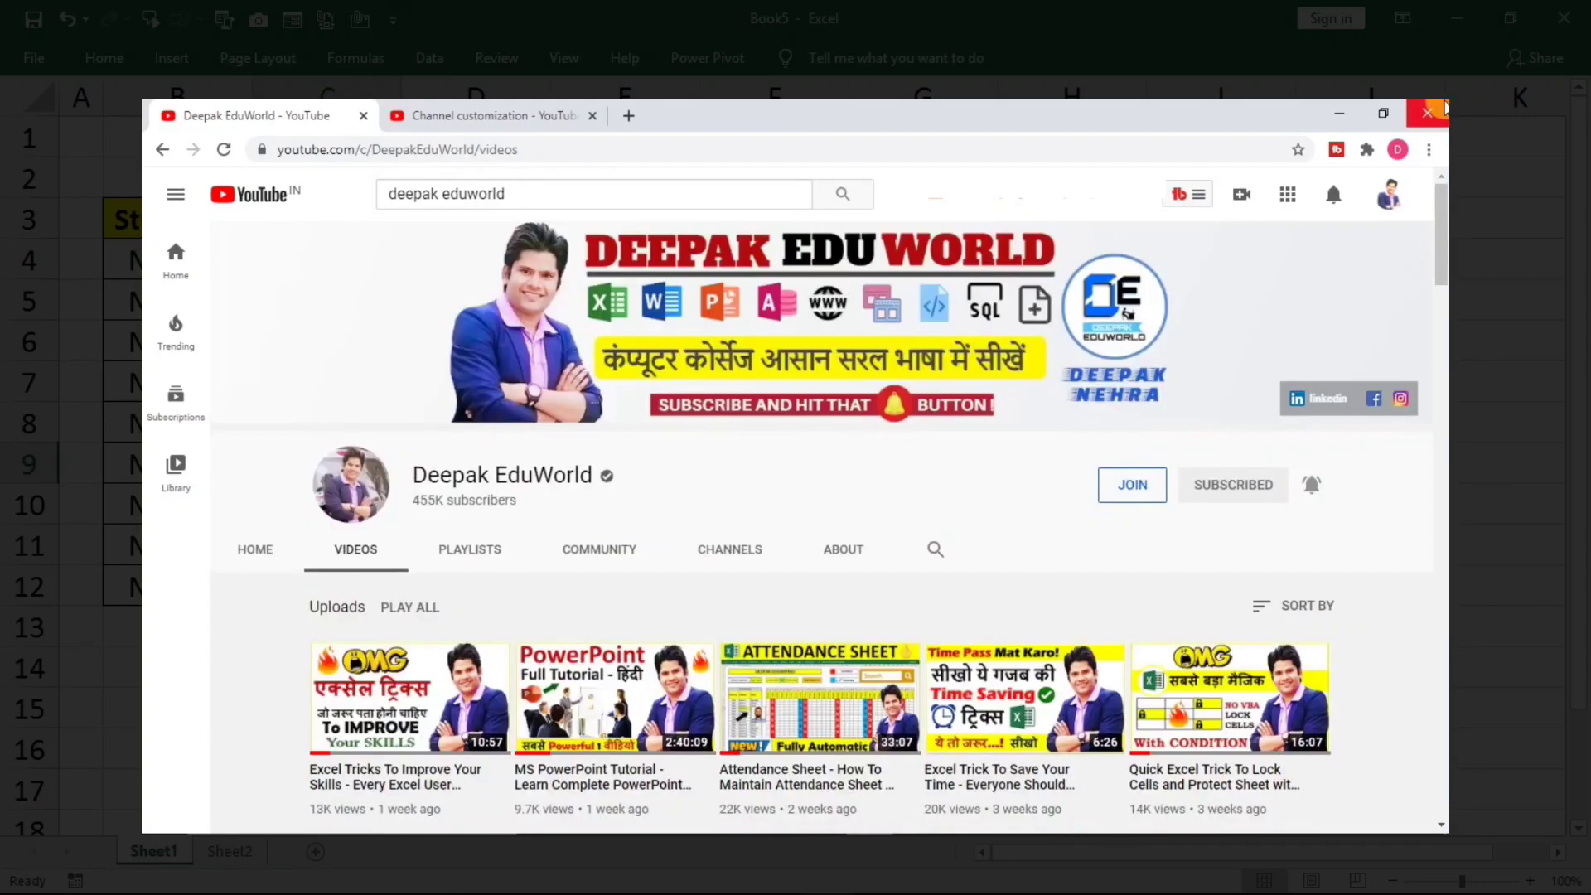